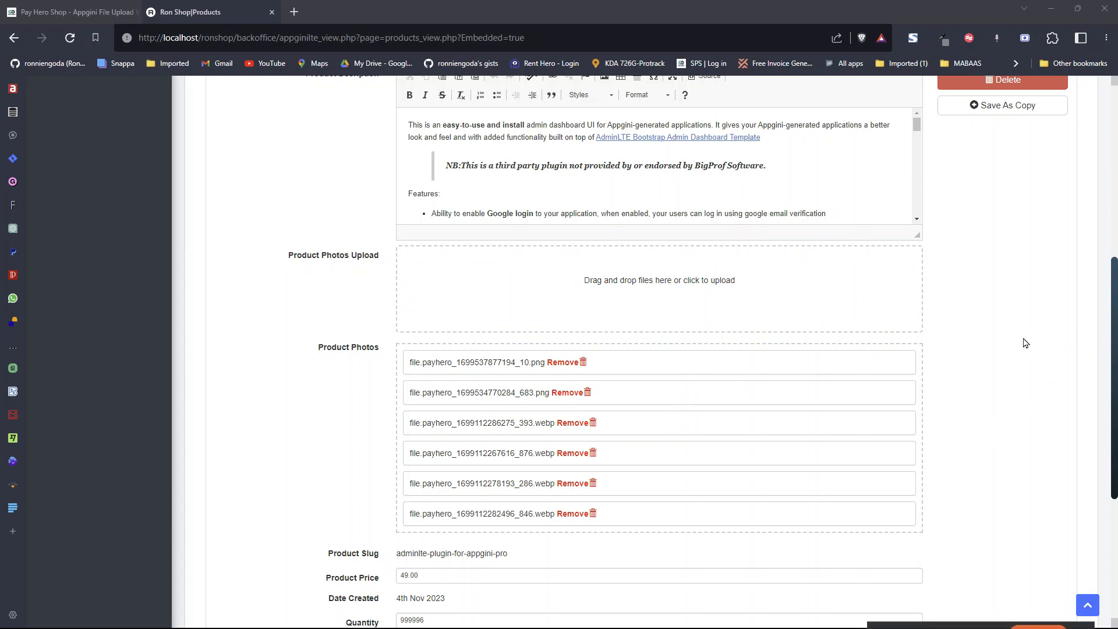
# - Open the Appgini File Upload With DropZone And Amazon S3 Storage Plugin page from the Pay Hero Shop home page
pyautogui.click(82, 11)
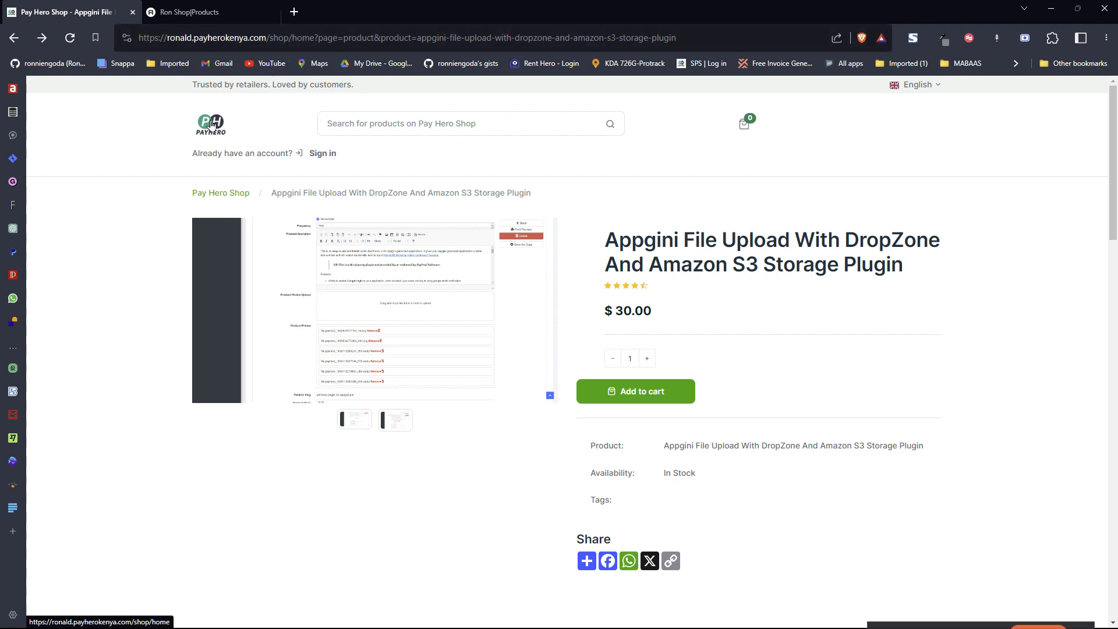
pyautogui.click(212, 124)
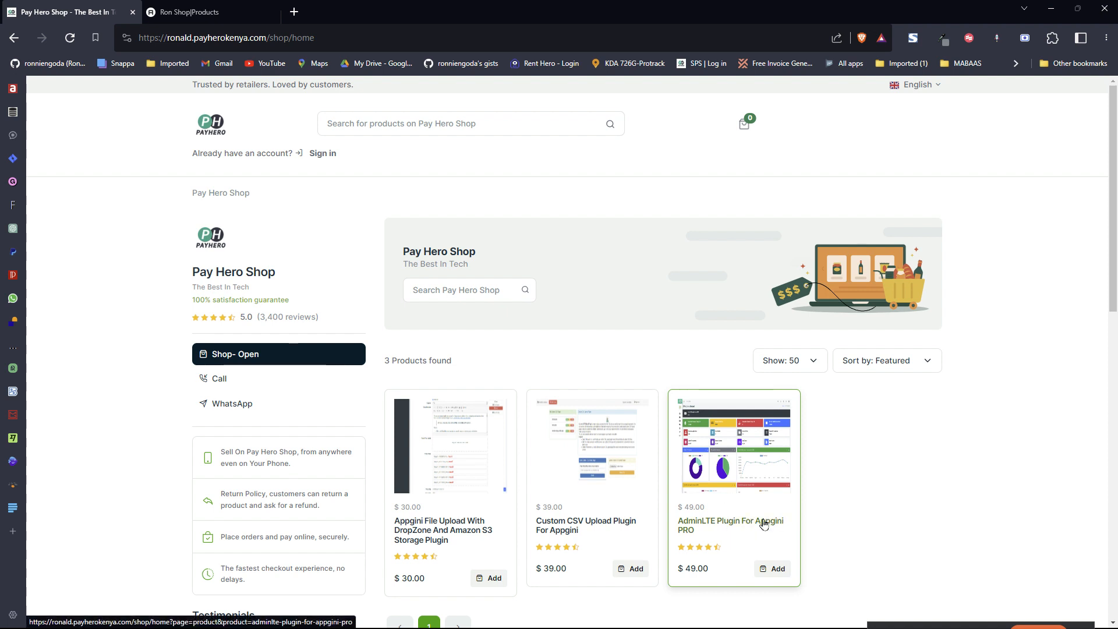
pyautogui.click(446, 535)
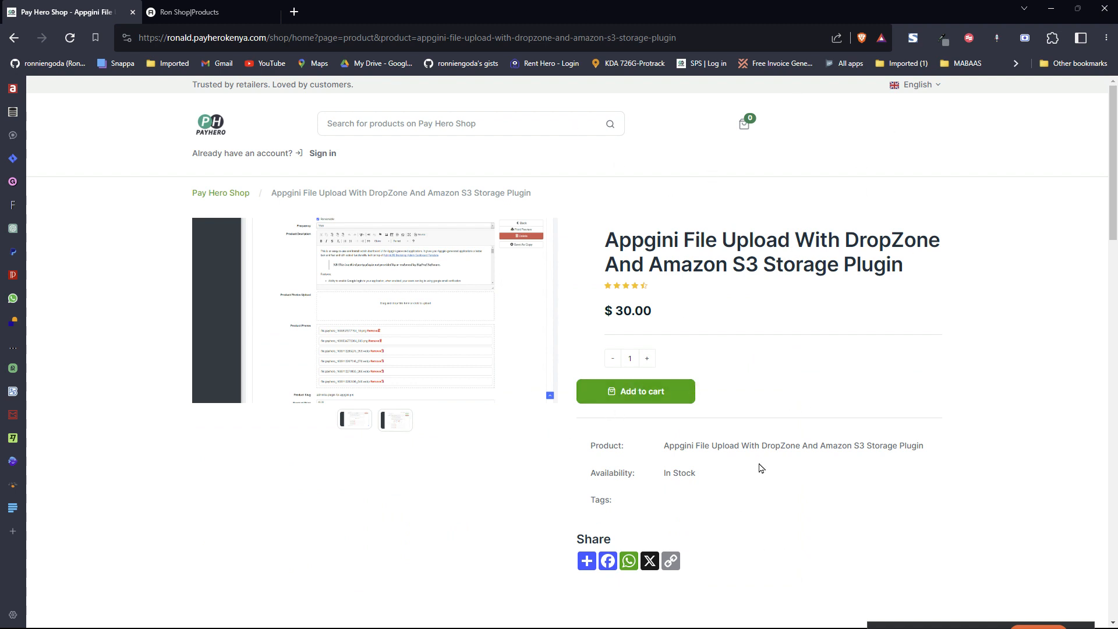
# - View the photo upload drop zone and uploaded photo list in the Ron Shop product record
pyautogui.click(210, 12)
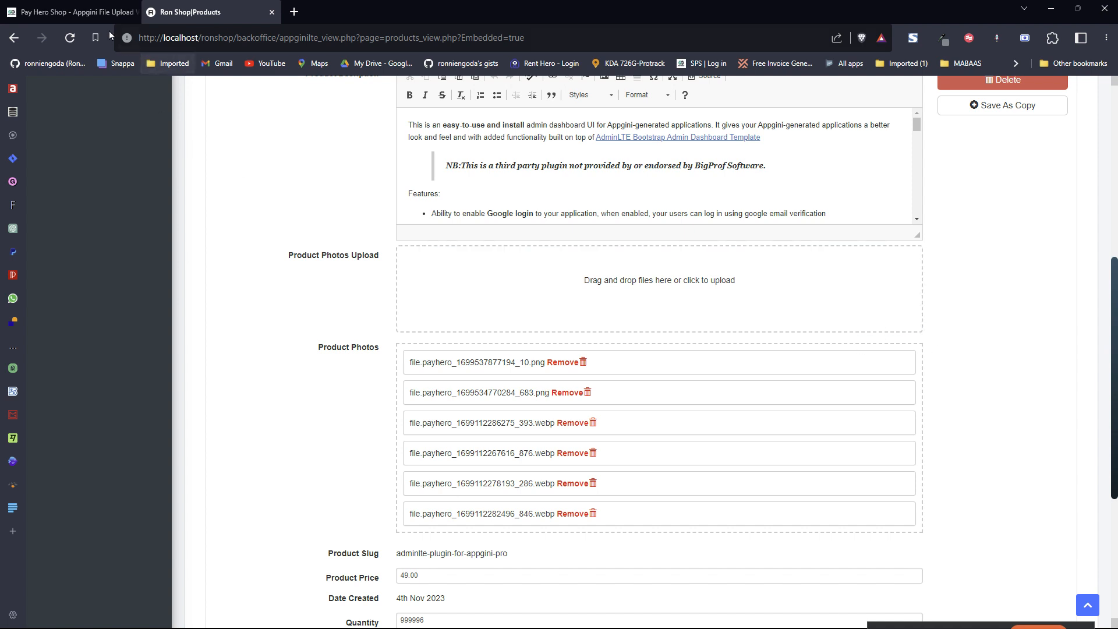
pyautogui.click(102, 13)
pyautogui.click(262, 11)
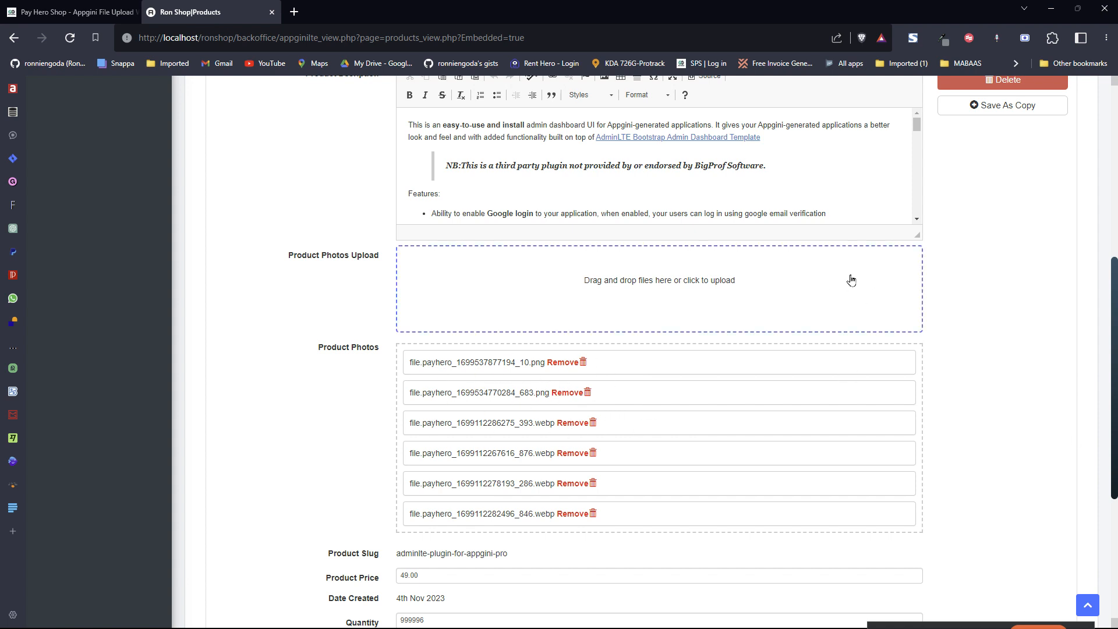
# - Find the plugin page's Usage section and read its linked article on creating an S3 bucket and AWS access keys
pyautogui.hotkey('ctrl', 'shift', 'Tab')
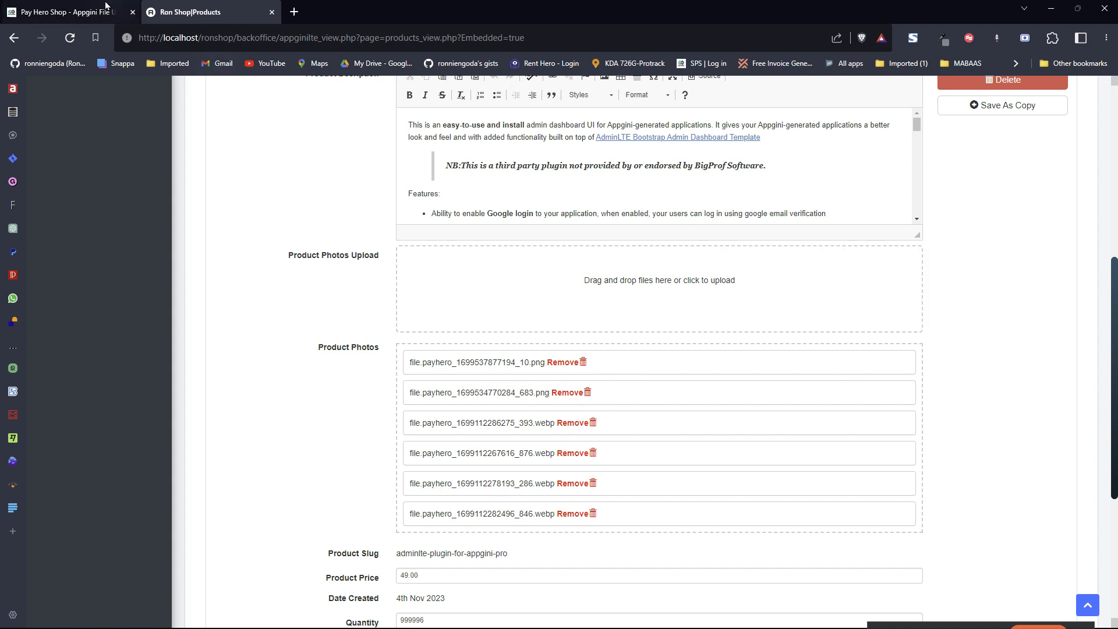
pyautogui.moveTo(1114, 174); pyautogui.dragTo(1115, 494)
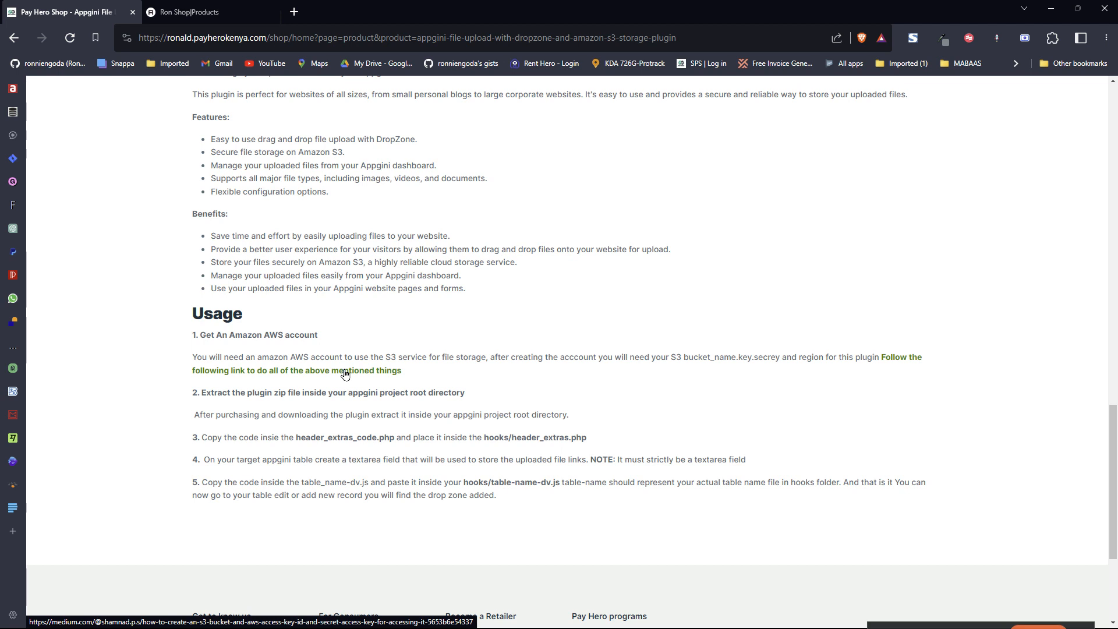
pyautogui.click(345, 374)
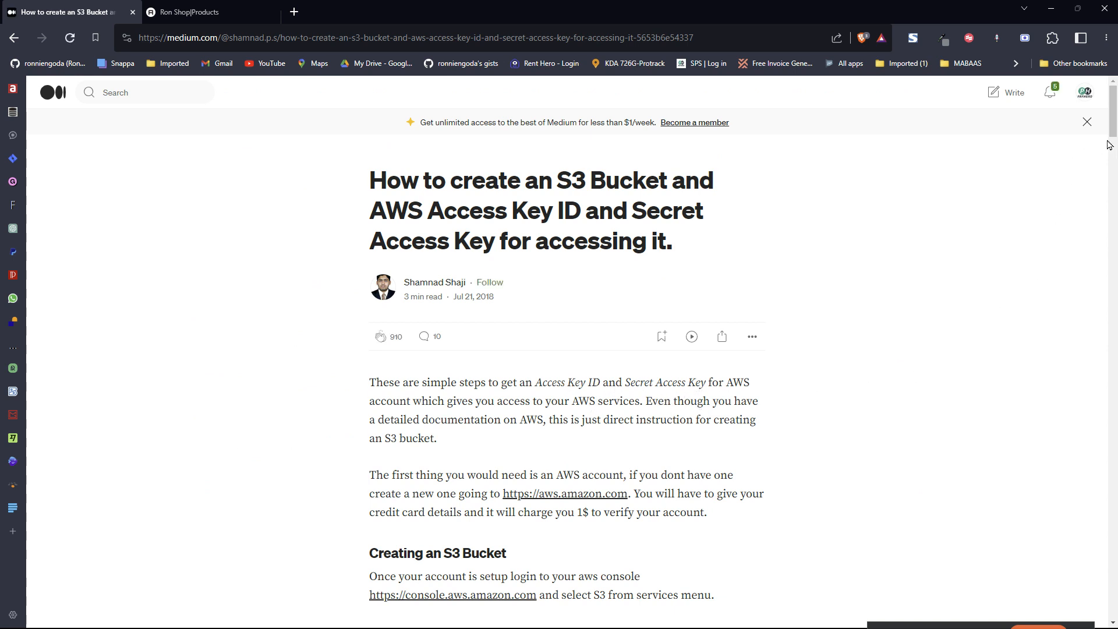
pyautogui.moveTo(1115, 123); pyautogui.dragTo(1082, 354)
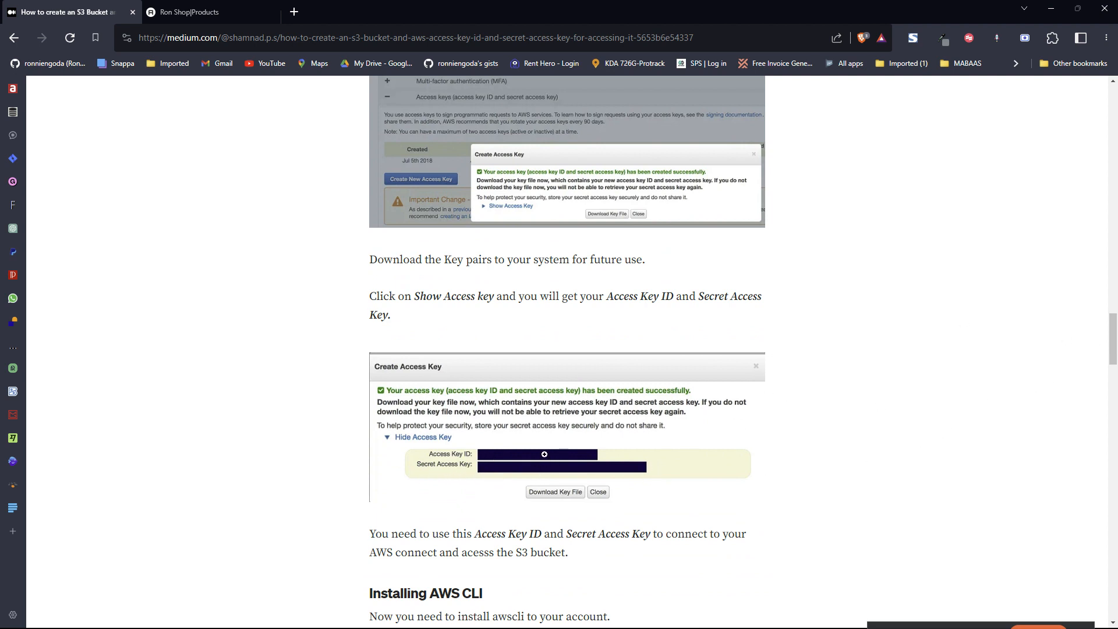
pyautogui.moveTo(1112, 359); pyautogui.dragTo(1114, 138)
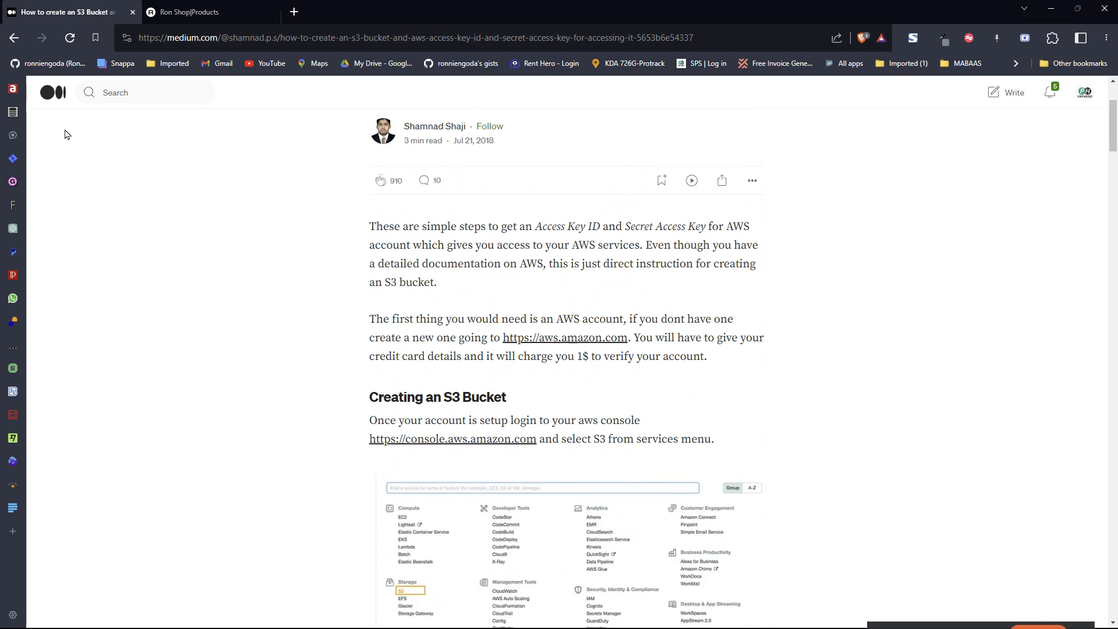
# - Return to the plugin's shop page and view the screenshot in its product details
pyautogui.click(14, 37)
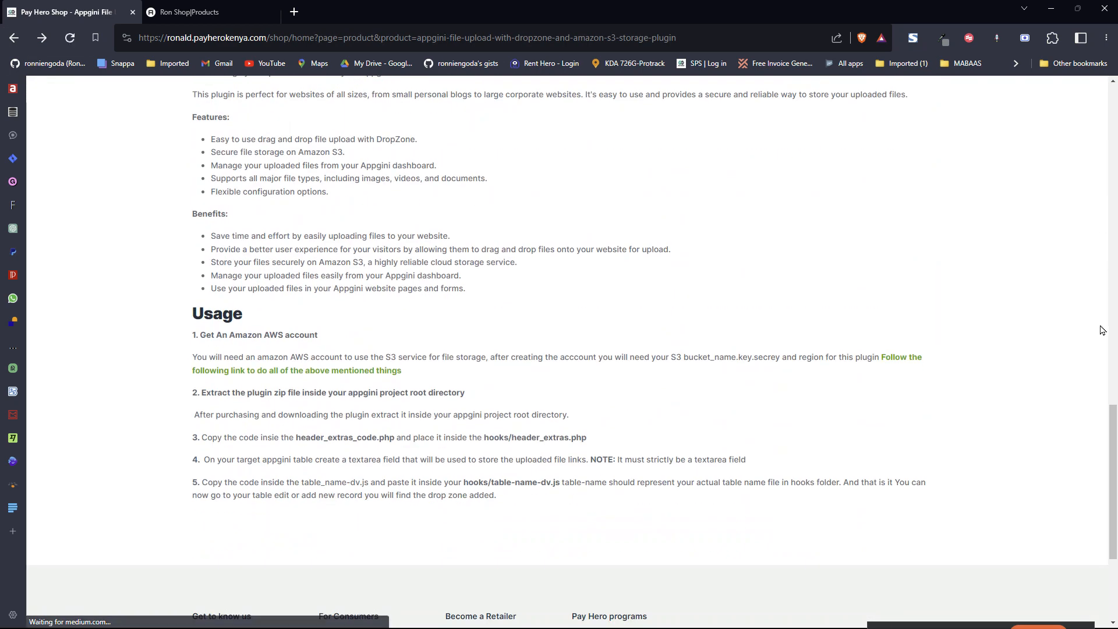
pyautogui.moveTo(1114, 421); pyautogui.dragTo(1117, 240)
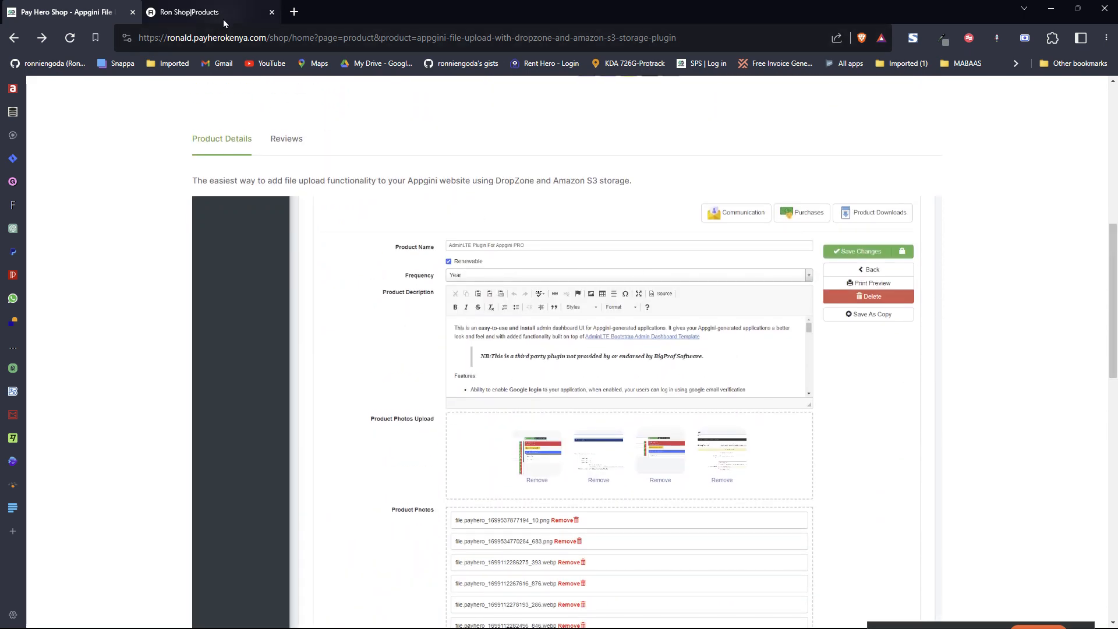
pyautogui.moveTo(1114, 274)
pyautogui.mouseDown()
pyautogui.moveTo(1116, 333)
pyautogui.moveTo(1117, 279)
pyautogui.mouseUp()
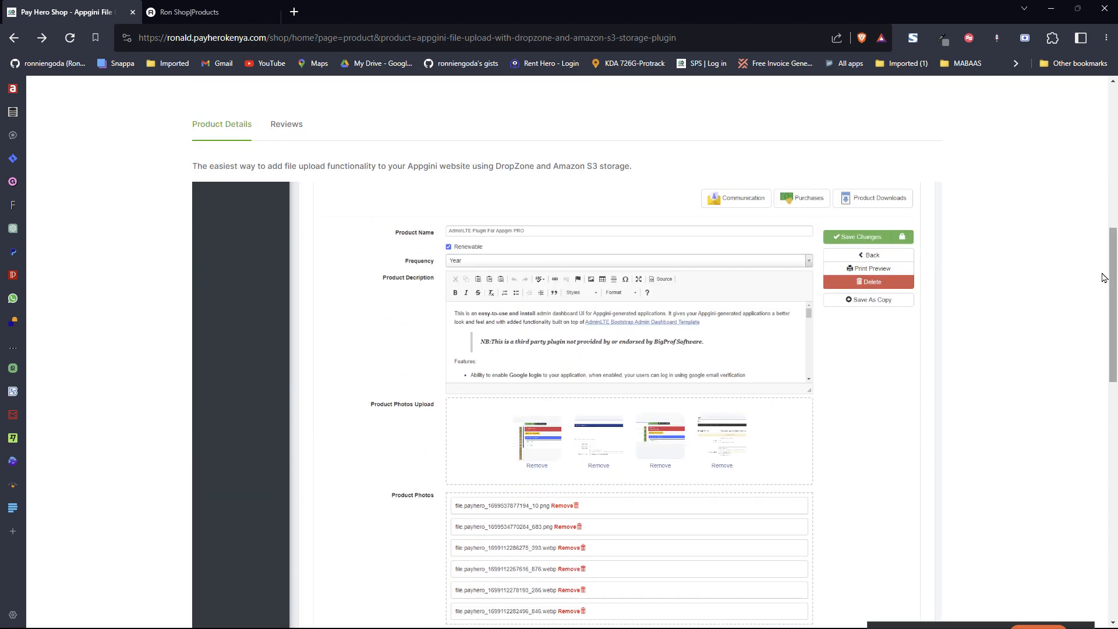
# - Switch to the code editor and open aws_file-manager.php in the drop_zone_manager project
pyautogui.moveTo(506, 603)
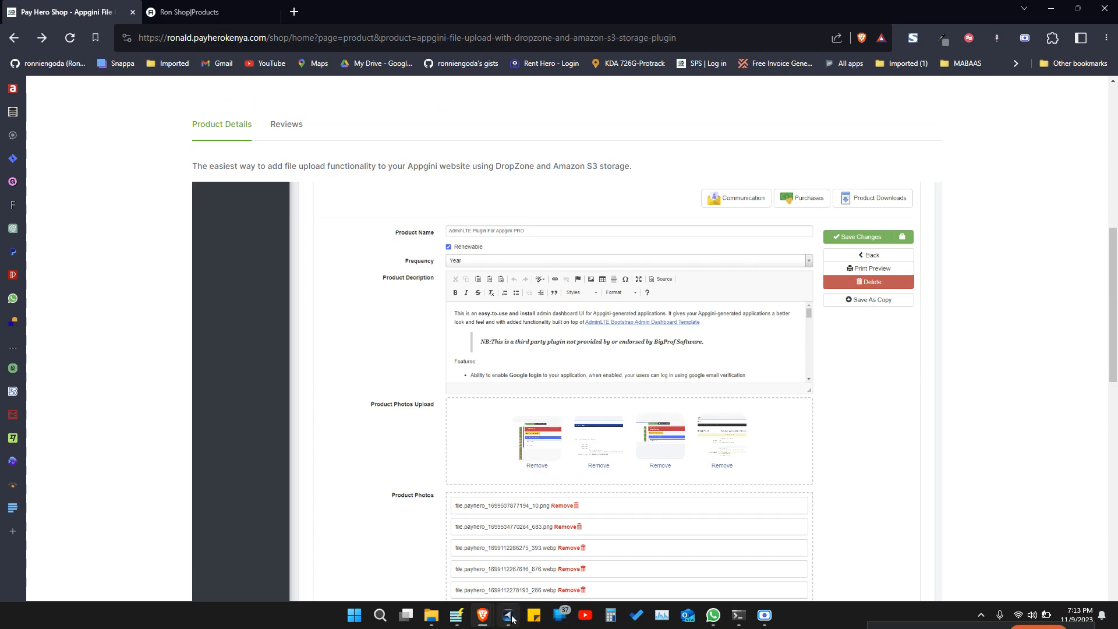
pyautogui.click(508, 618)
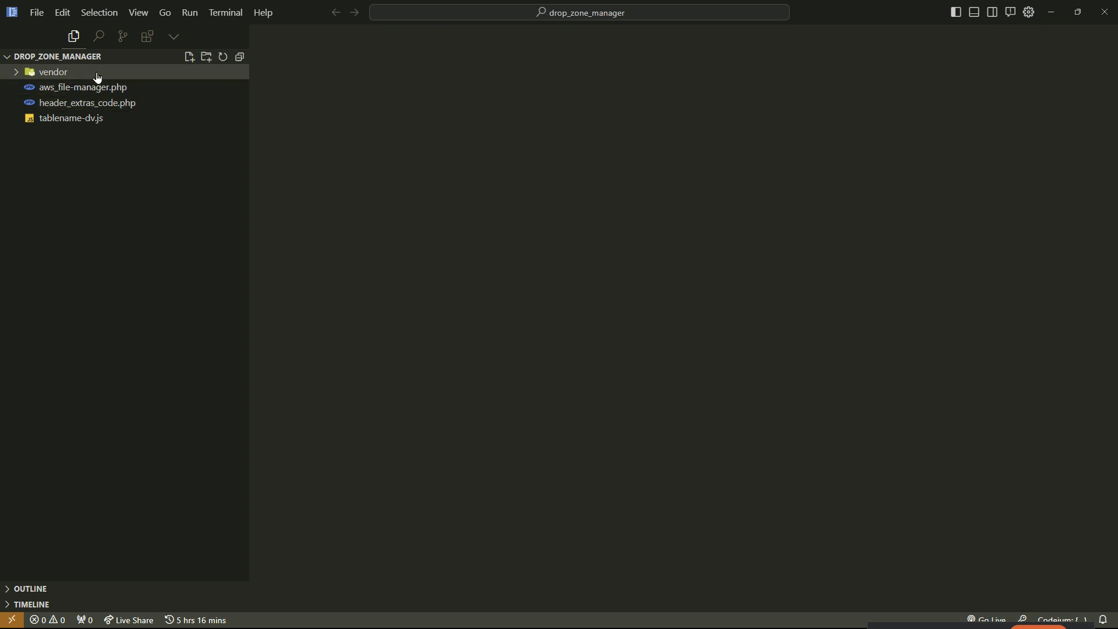
pyautogui.click(146, 75)
pyautogui.click(147, 75)
pyautogui.click(137, 92)
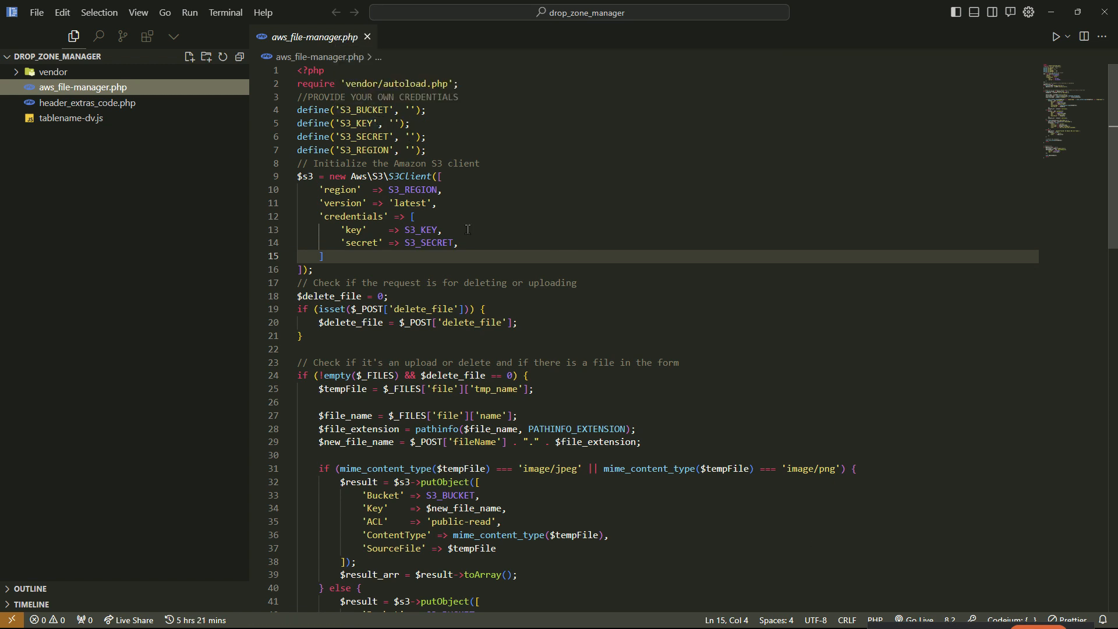
# - Examine the S3_BUCKET, S3_KEY, S3_SECRET and S3_REGION credential definitions at the start of aws_file-manager.php
pyautogui.click(411, 110)
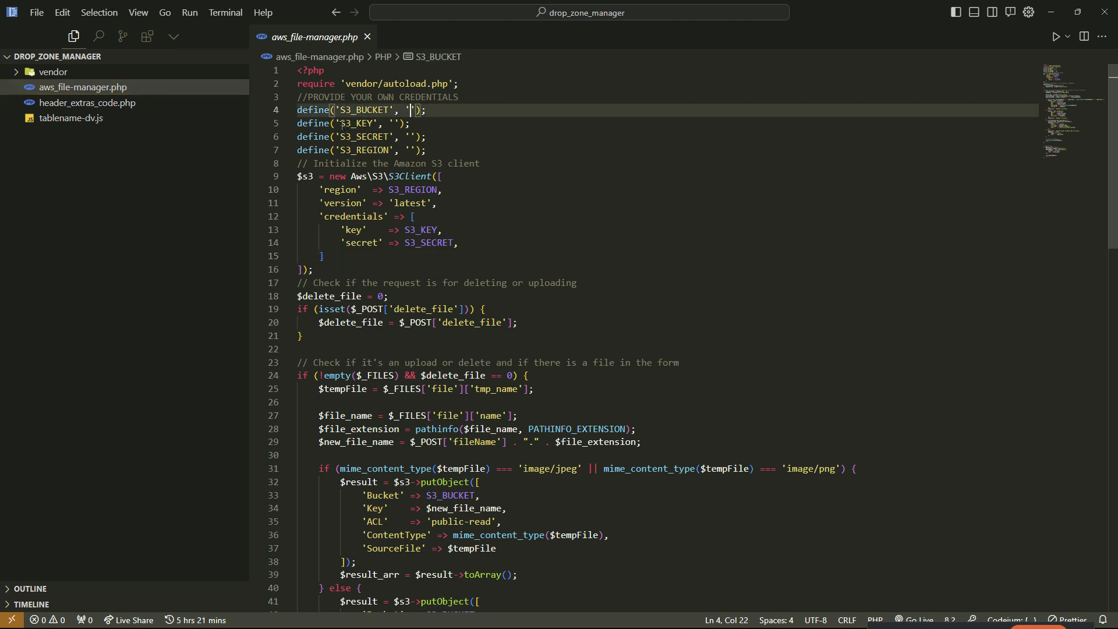
pyautogui.click(395, 123)
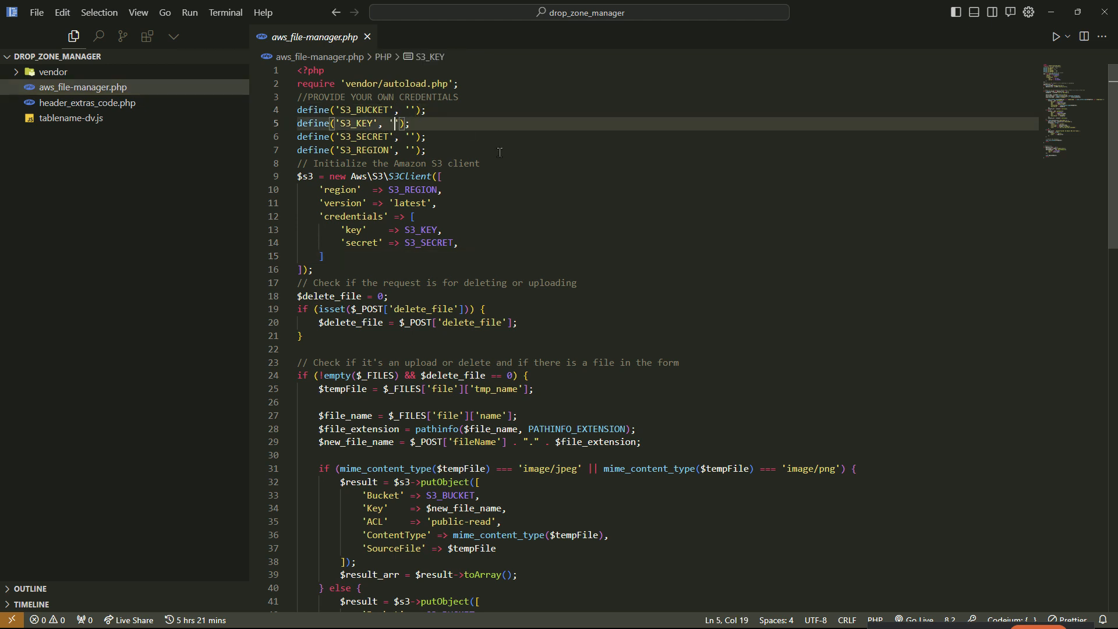
pyautogui.click(364, 135)
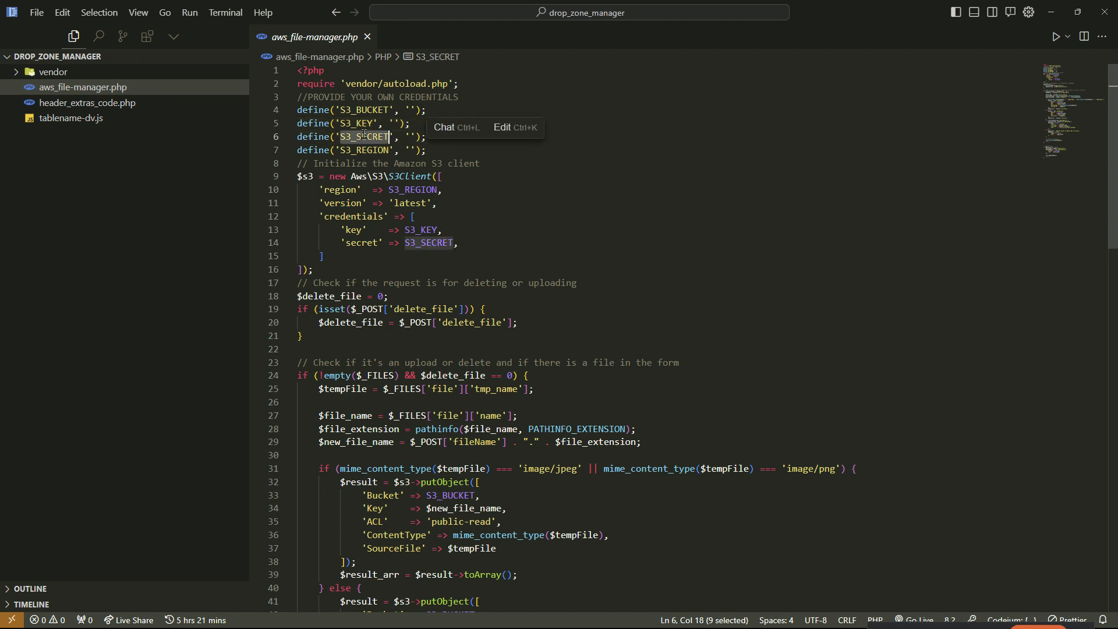
pyautogui.click(411, 136)
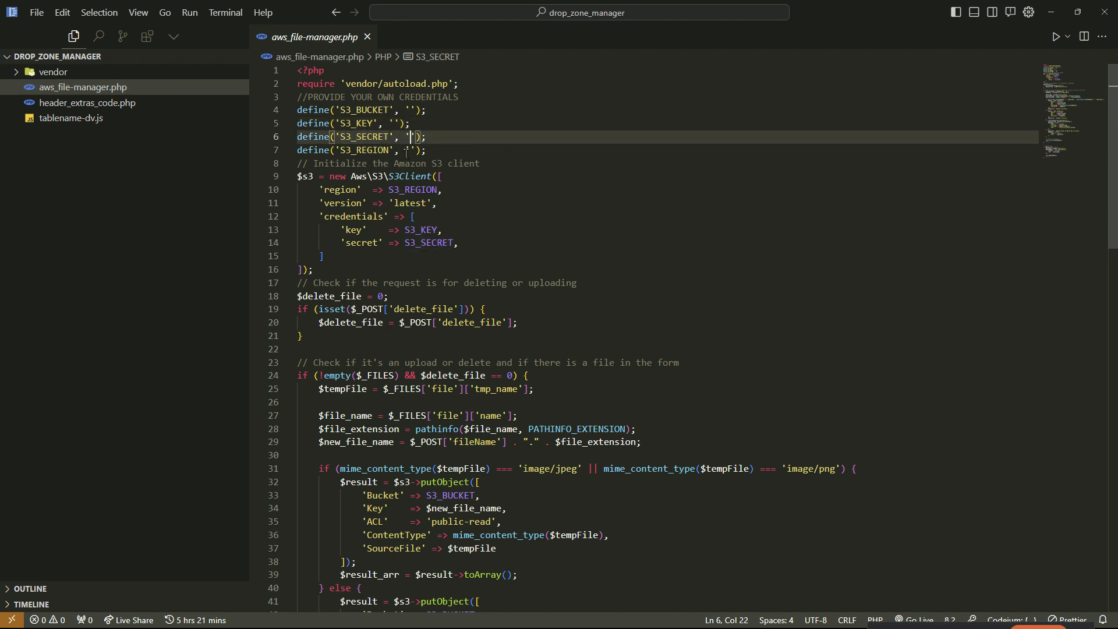
pyautogui.click(438, 151)
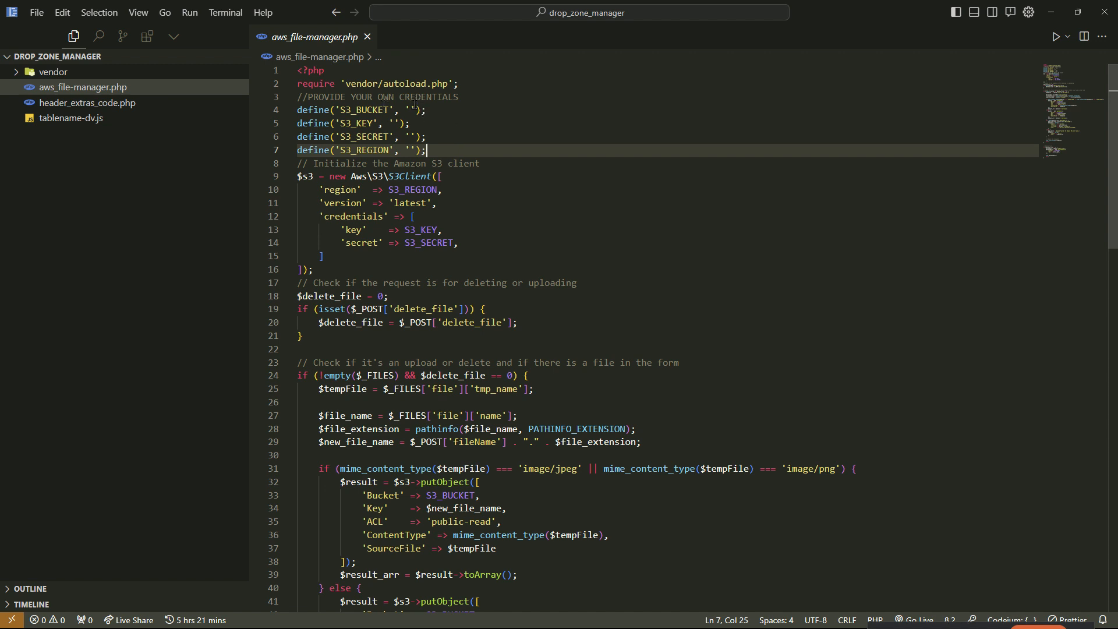
pyautogui.click(391, 112)
pyautogui.click(398, 124)
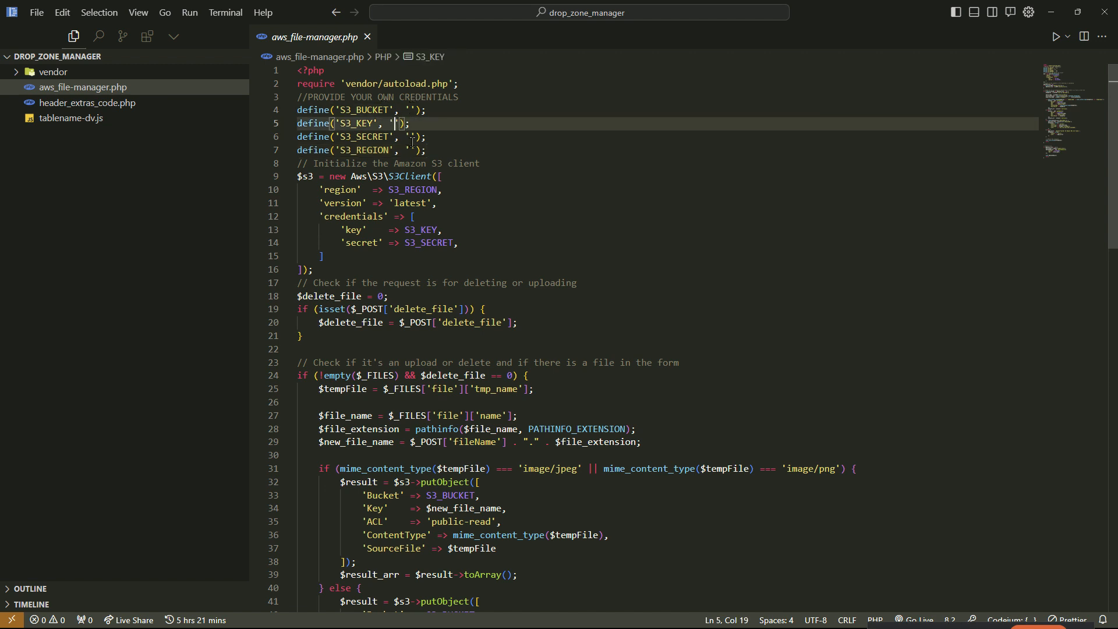
pyautogui.click(412, 138)
pyautogui.click(417, 150)
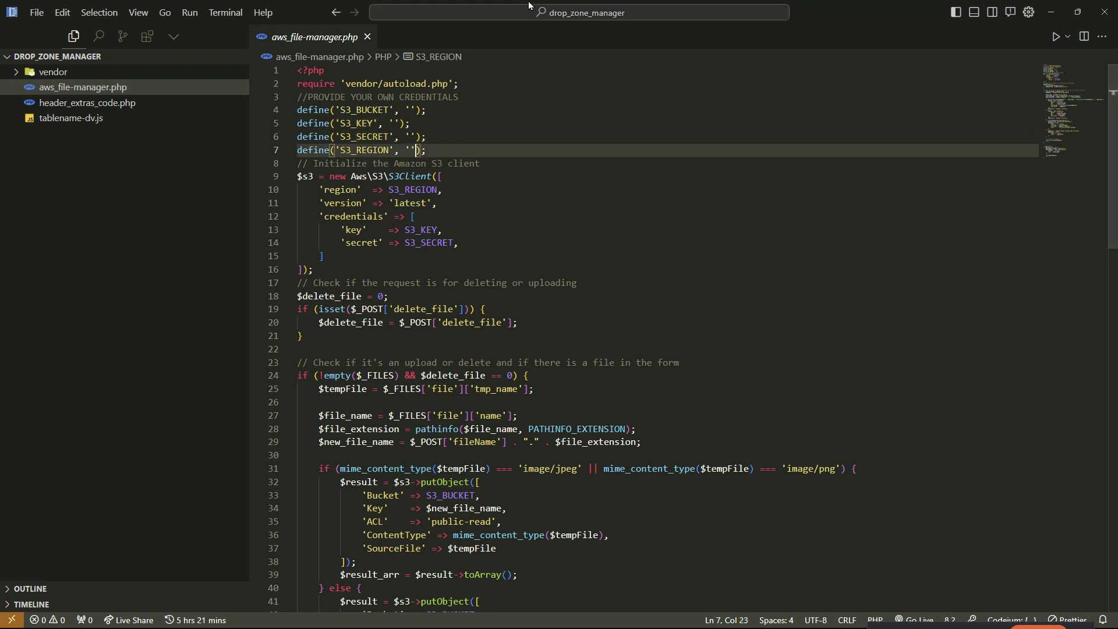
# - Open header_extras_code.php and look through the dropzone styles, scripts and DropzoneManager class
pyautogui.click(113, 106)
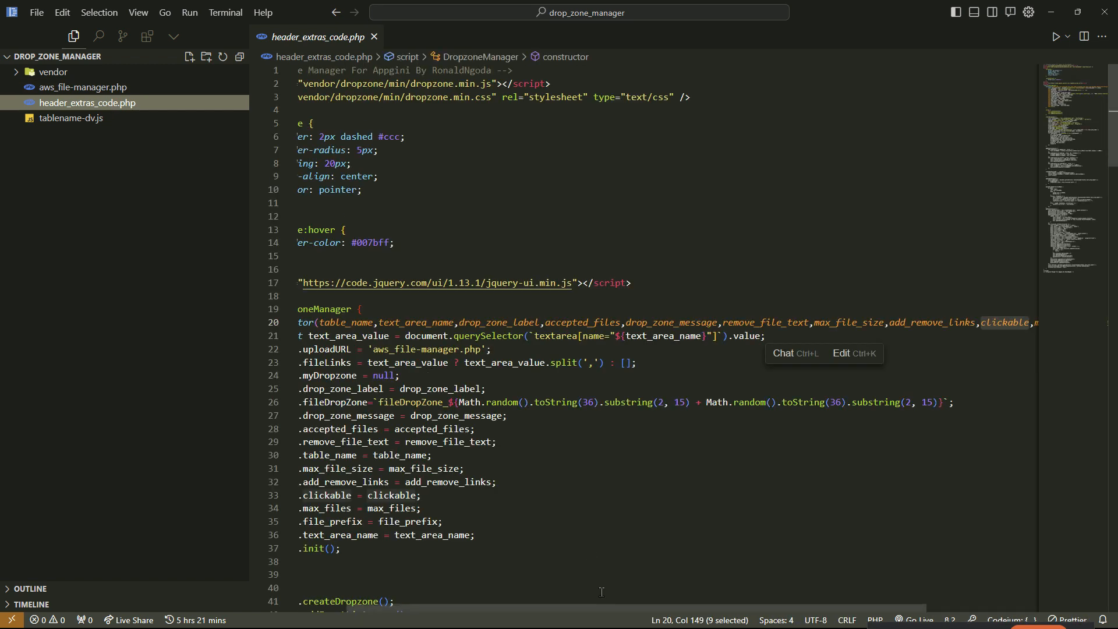
pyautogui.hscroll(-3, 579, 606)
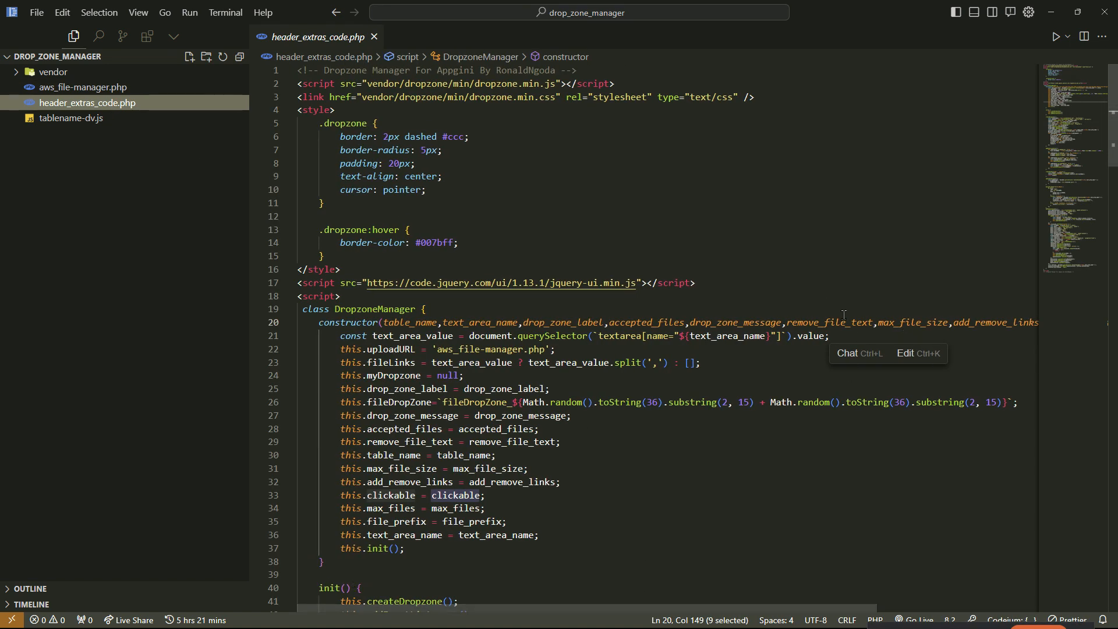
pyautogui.click(854, 283)
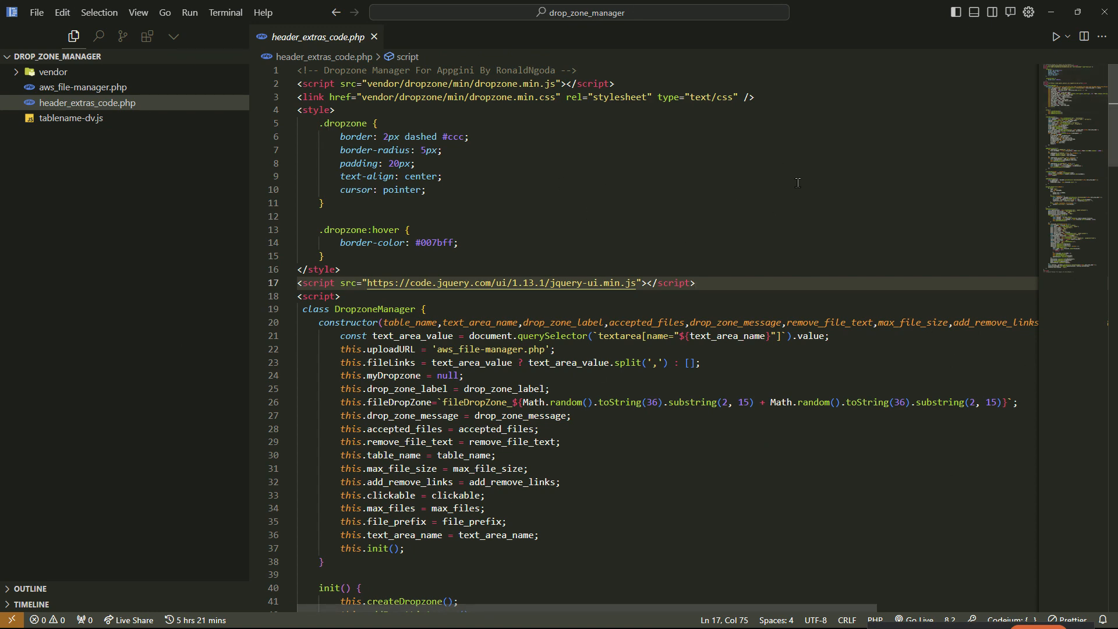
pyautogui.moveTo(1113, 146)
pyautogui.mouseDown()
pyautogui.moveTo(1115, 605)
pyautogui.moveTo(1113, 139)
pyautogui.mouseUp()
pyautogui.moveTo(1112, 115); pyautogui.dragTo(1115, 353)
pyautogui.moveTo(1117, 176); pyautogui.dragTo(1117, 111)
# - Open tablename-dv.js and review the whole DropzoneManager initialization code
pyautogui.click(157, 120)
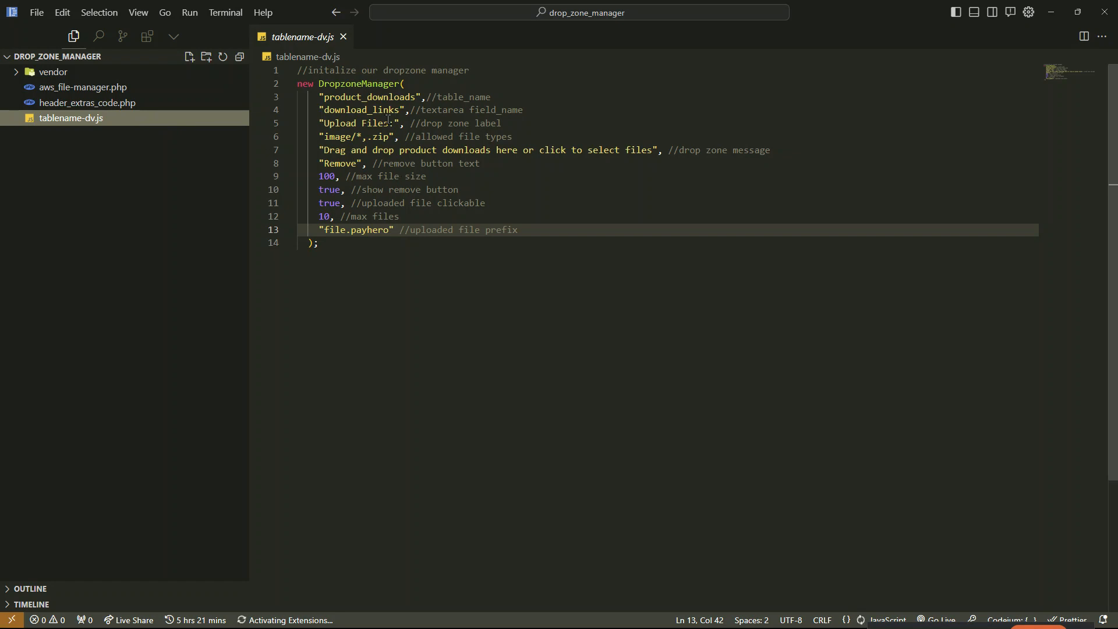
pyautogui.moveTo(367, 242); pyautogui.dragTo(298, 71)
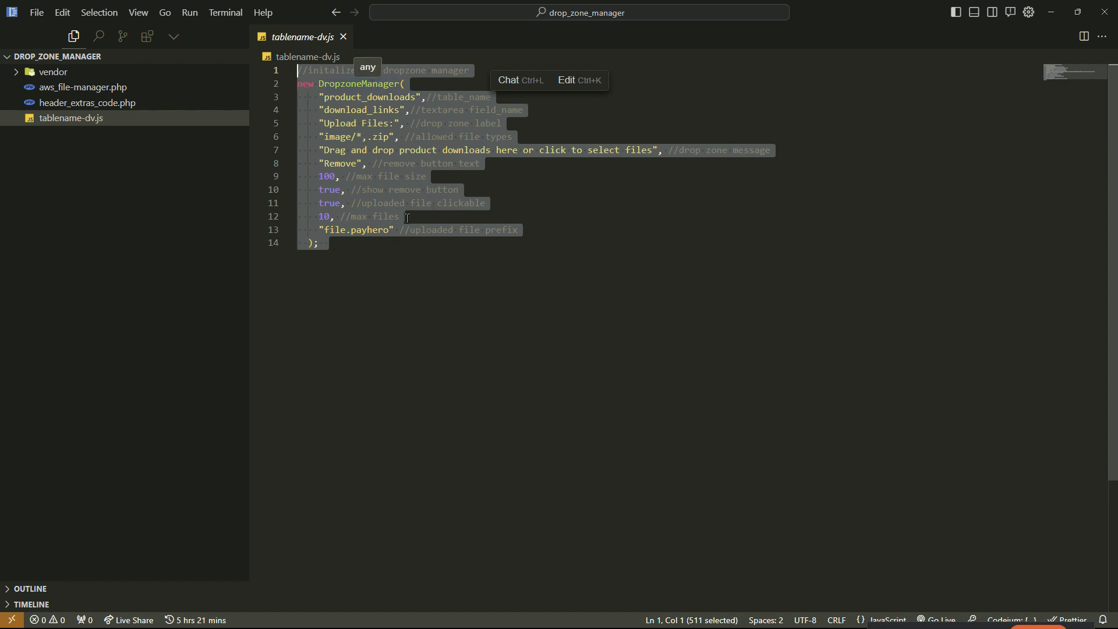
pyautogui.click(376, 243)
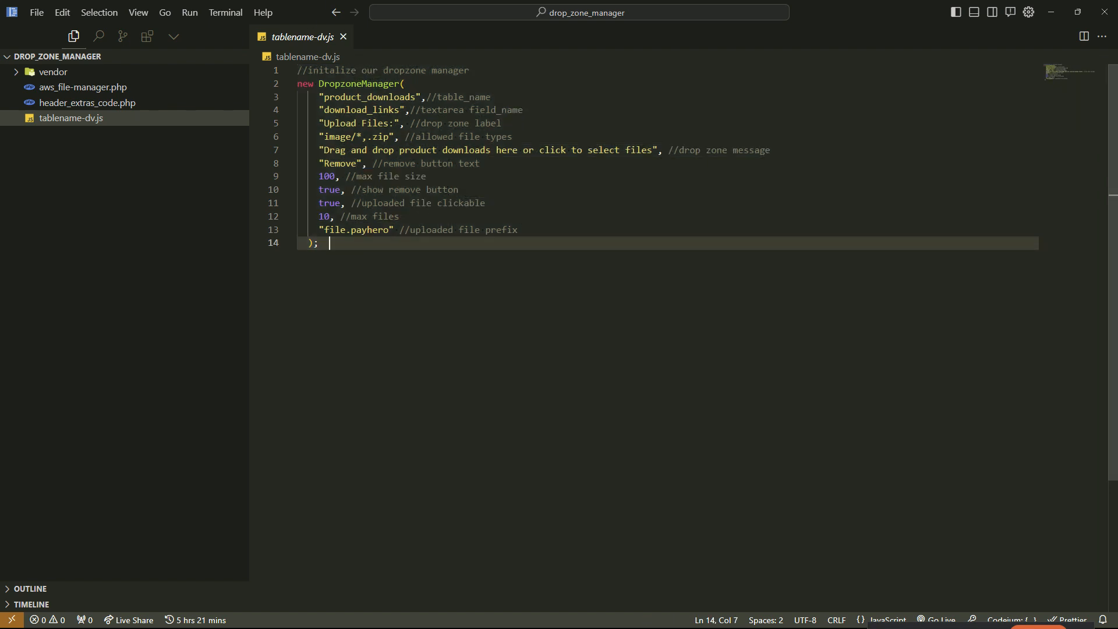
# - Switch back to the browser and view the Product Photos fields in the Ron Shop product record
pyautogui.moveTo(483, 615)
pyautogui.click(444, 571)
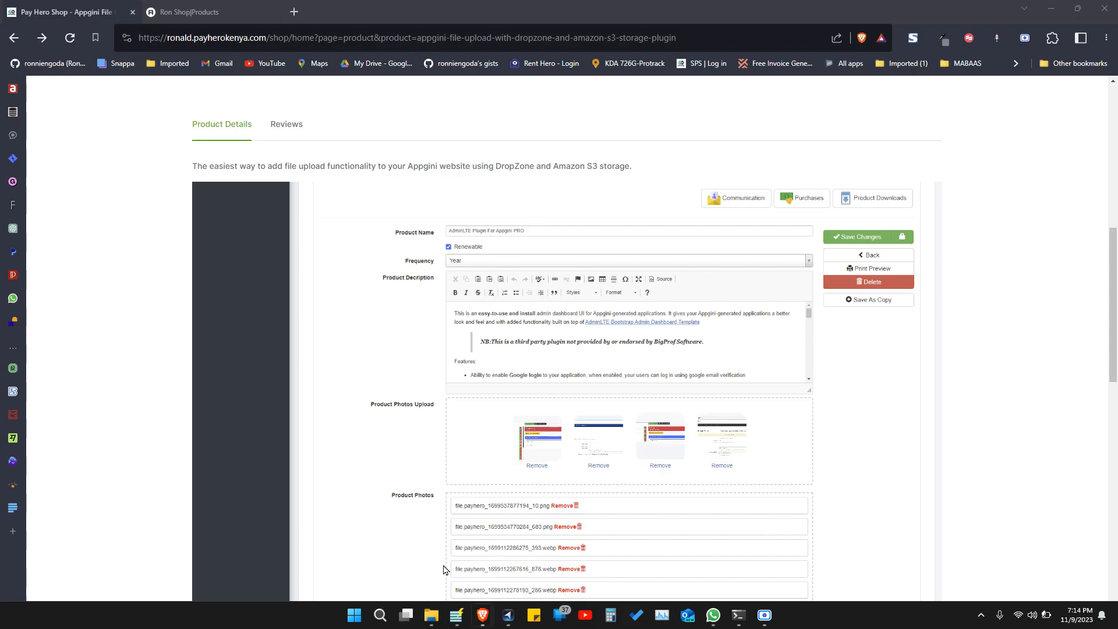
pyautogui.hotkey('ctrl', 'Tab')
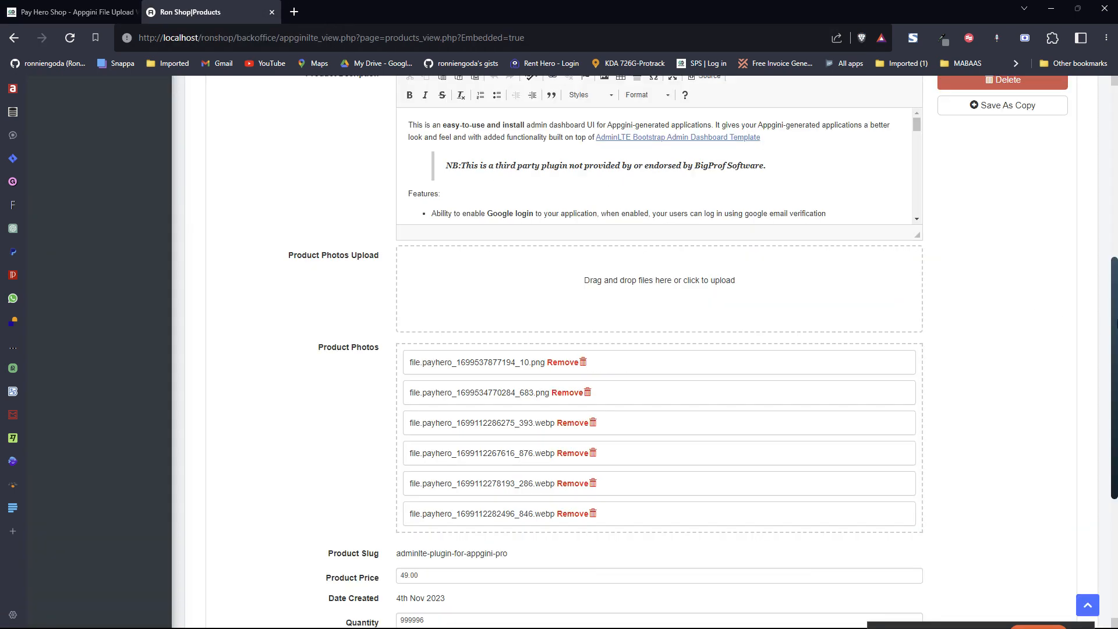
pyautogui.scroll(-1, 602, 307)
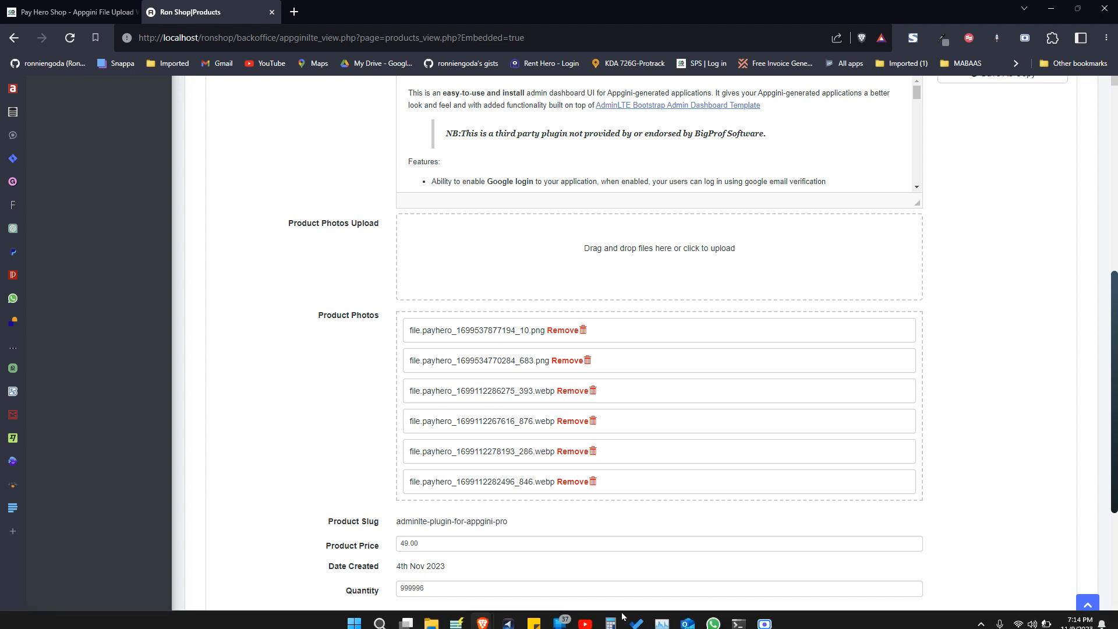
# - Switch to AppGini and open the settings of the product_photos field in the products table
pyautogui.click(457, 615)
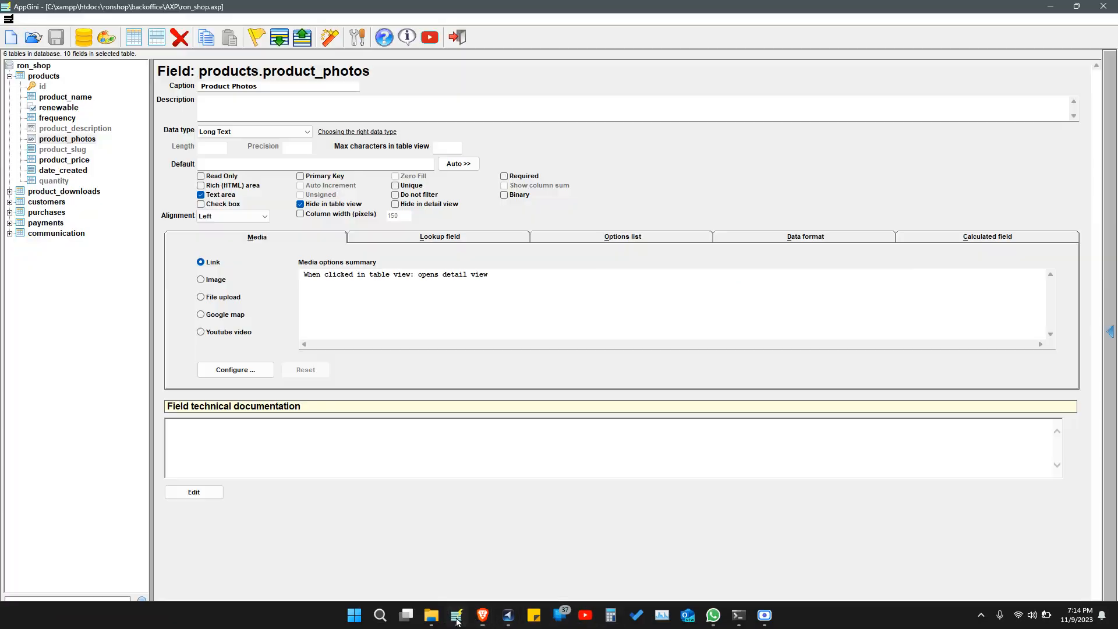
pyautogui.click(44, 76)
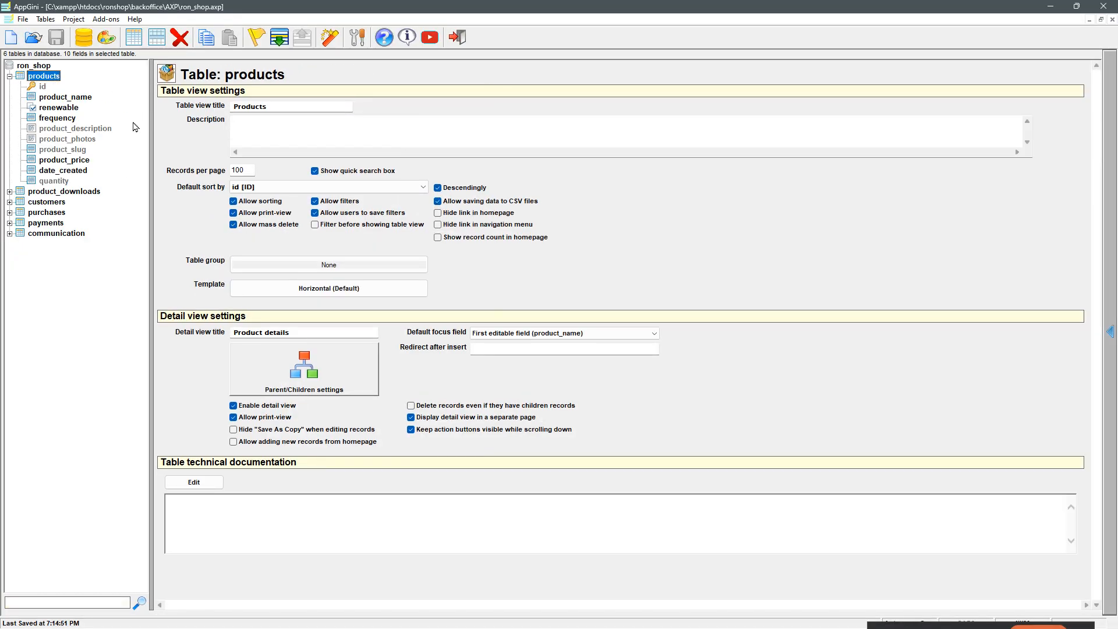
pyautogui.click(81, 140)
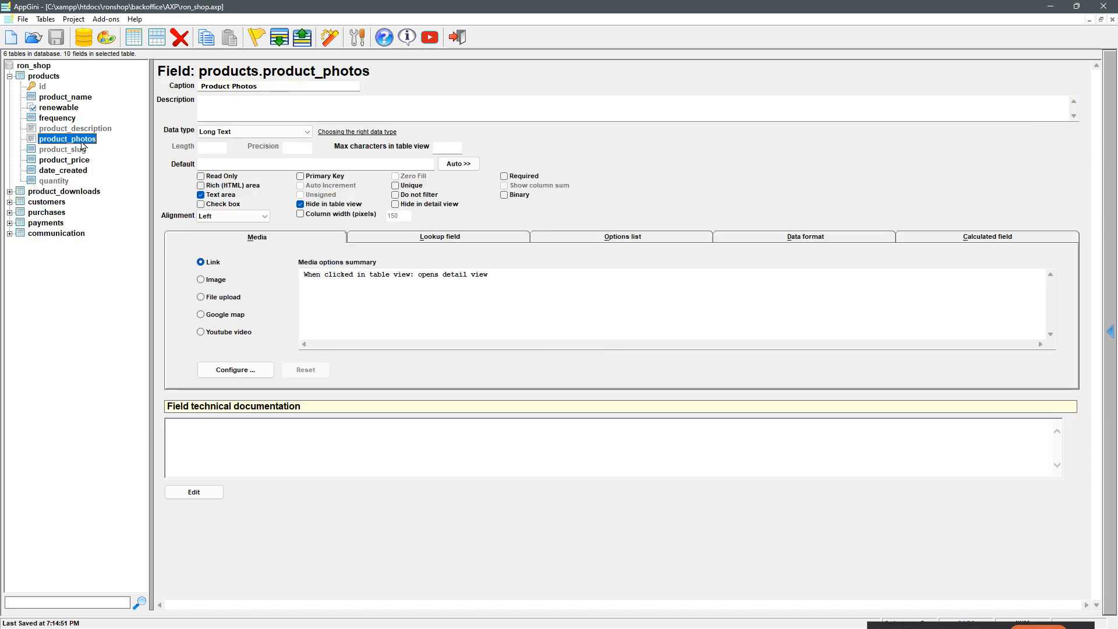
# - Look through the available data types for the product_photos field, keeping Long Text and the text area option
pyautogui.click(250, 133)
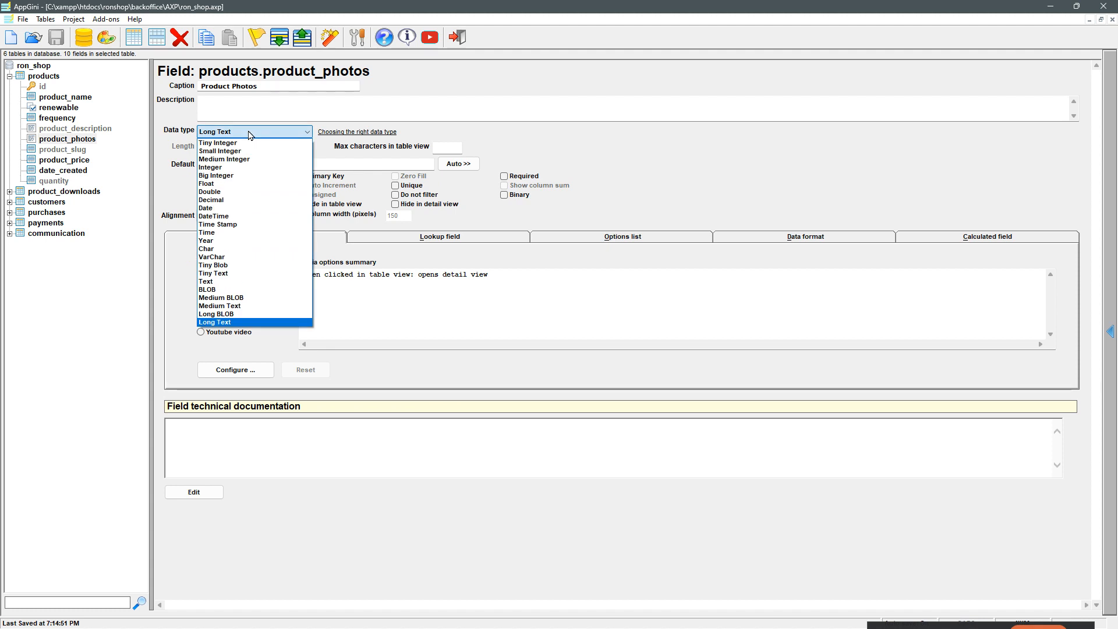
pyautogui.click(176, 154)
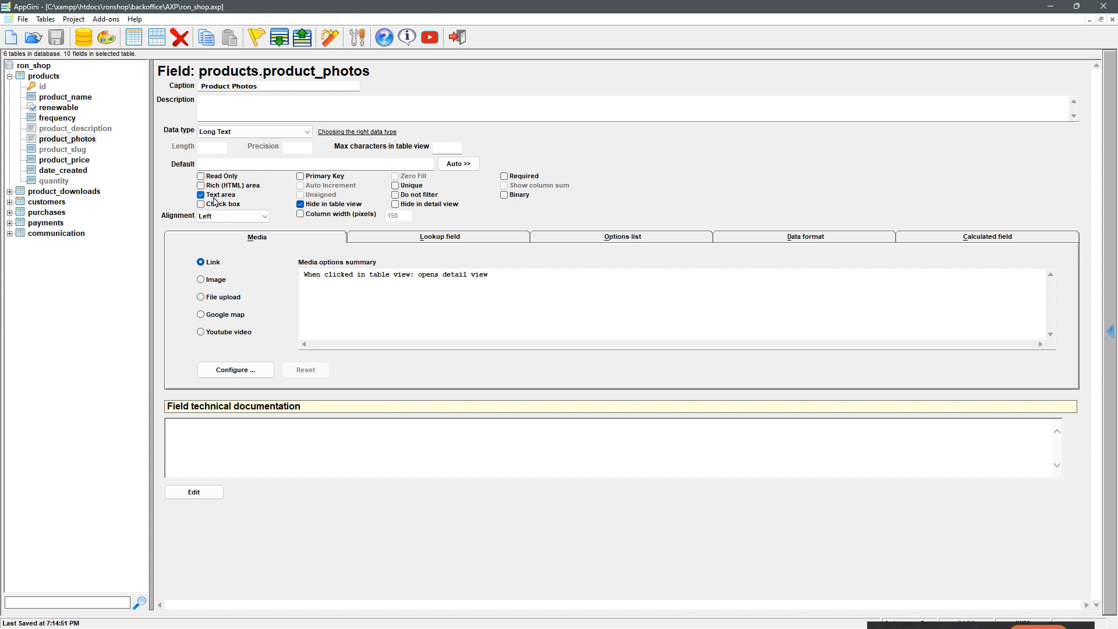
pyautogui.click(249, 135)
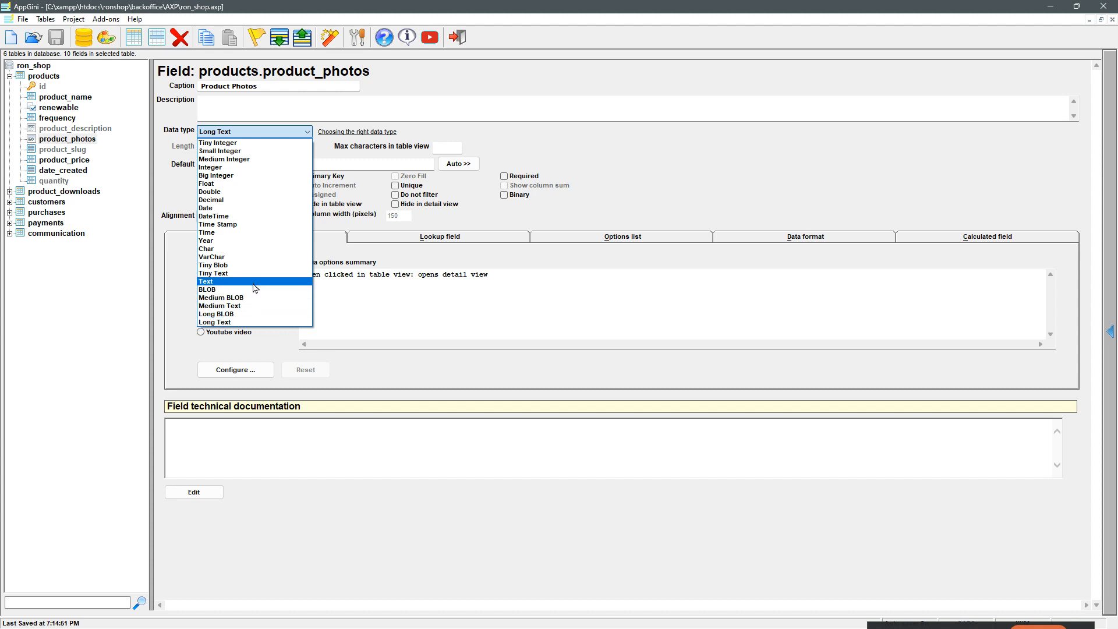
pyautogui.click(180, 202)
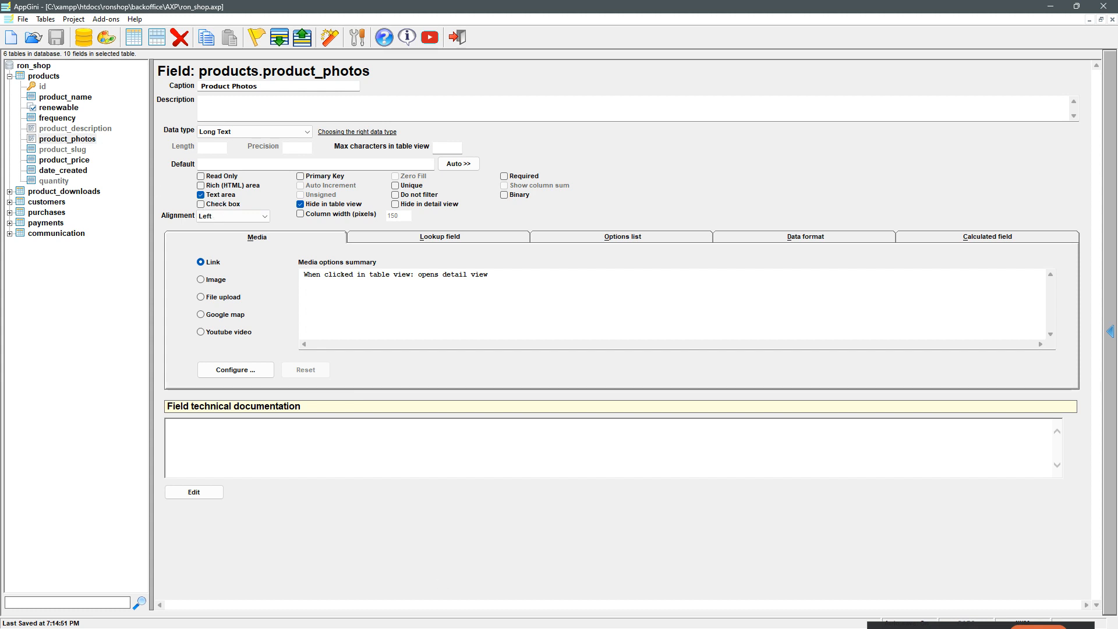
# - Switch to the code editor and examine the DropzoneManager initialization block in tablename-dv.js
pyautogui.moveTo(493, 622)
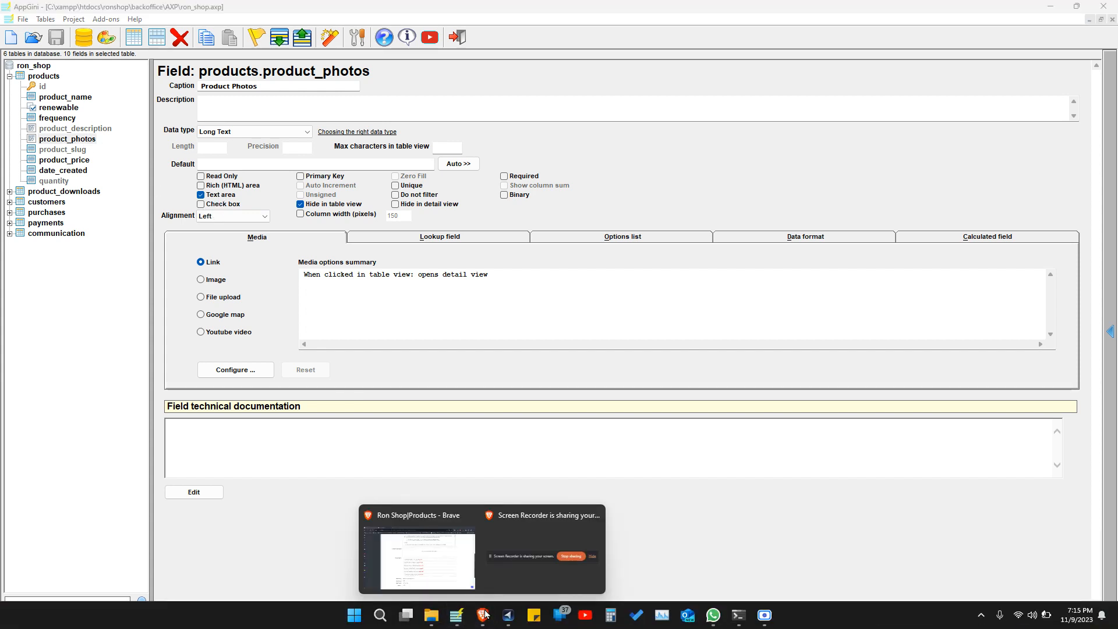
pyautogui.click(453, 563)
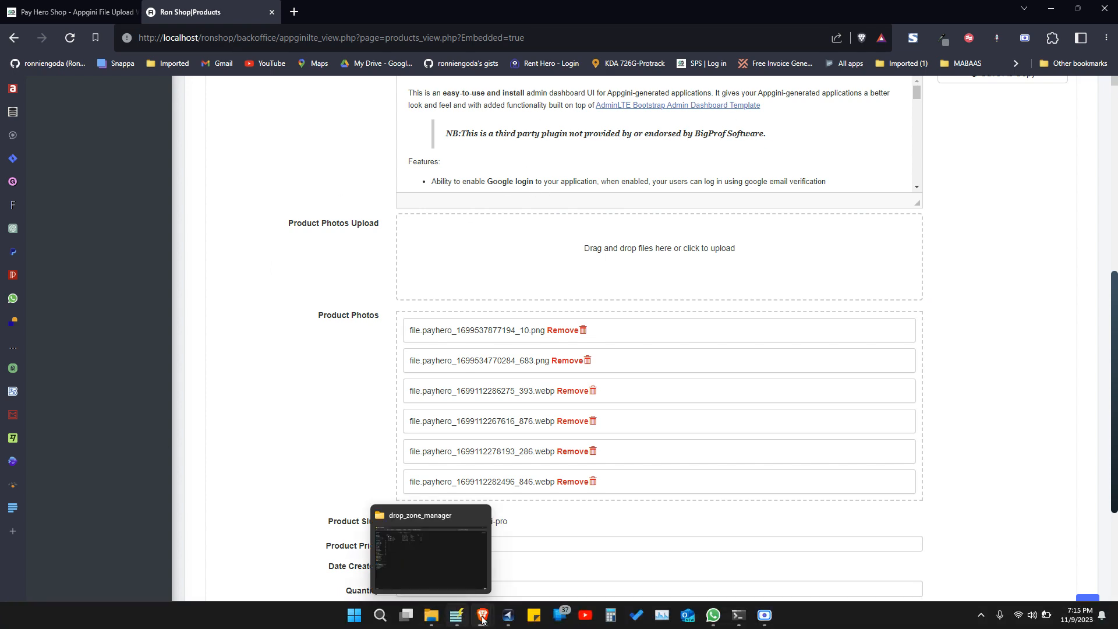
pyautogui.click(509, 615)
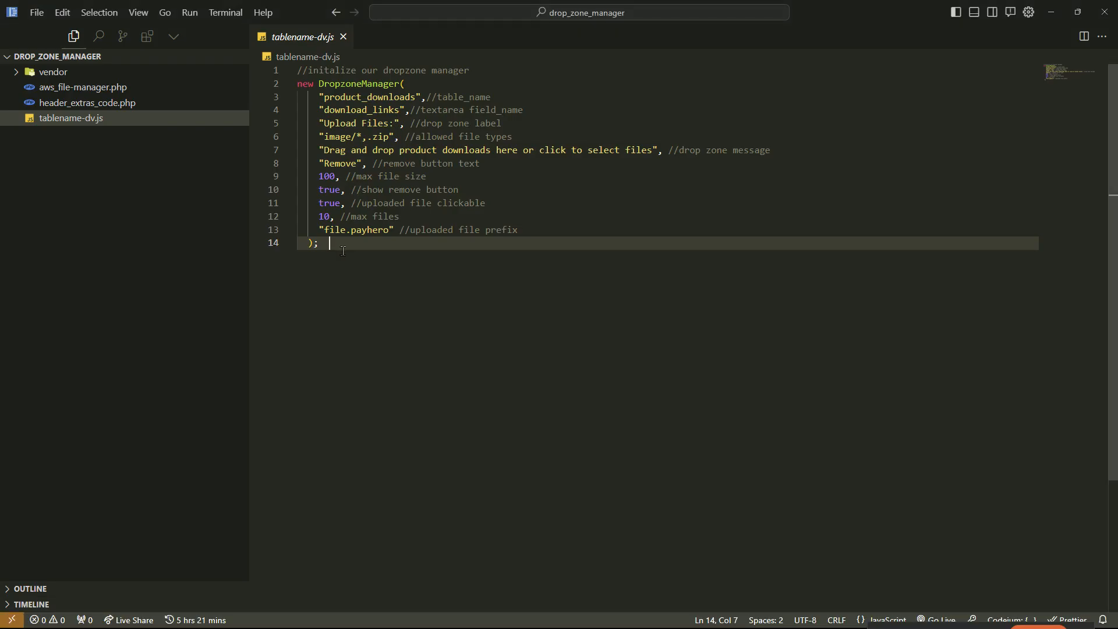
pyautogui.moveTo(342, 250); pyautogui.dragTo(297, 83)
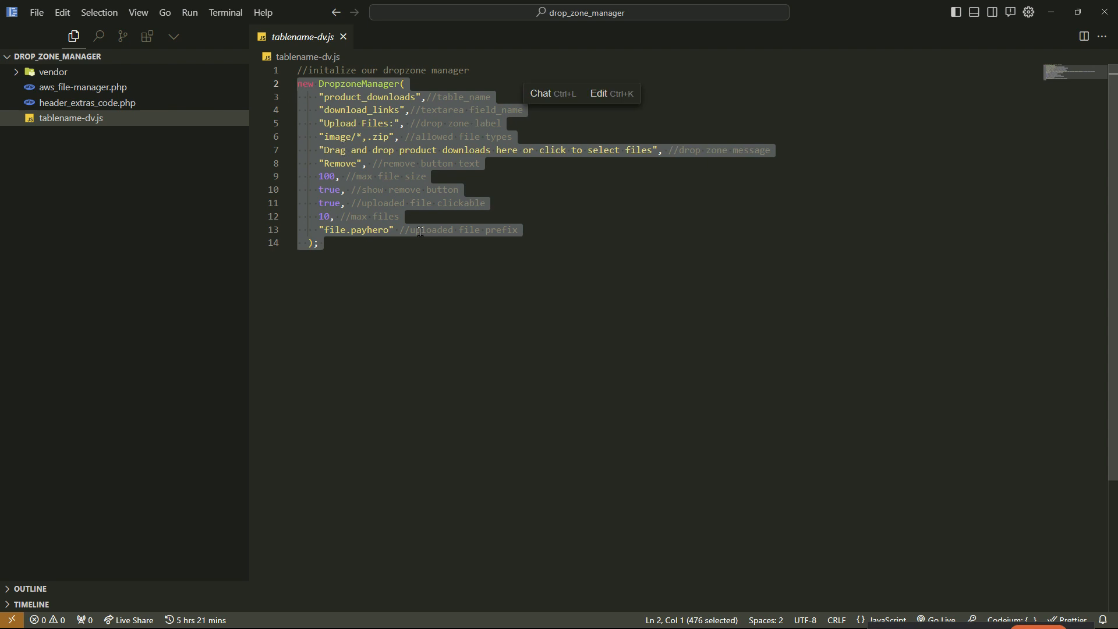
pyautogui.click(435, 278)
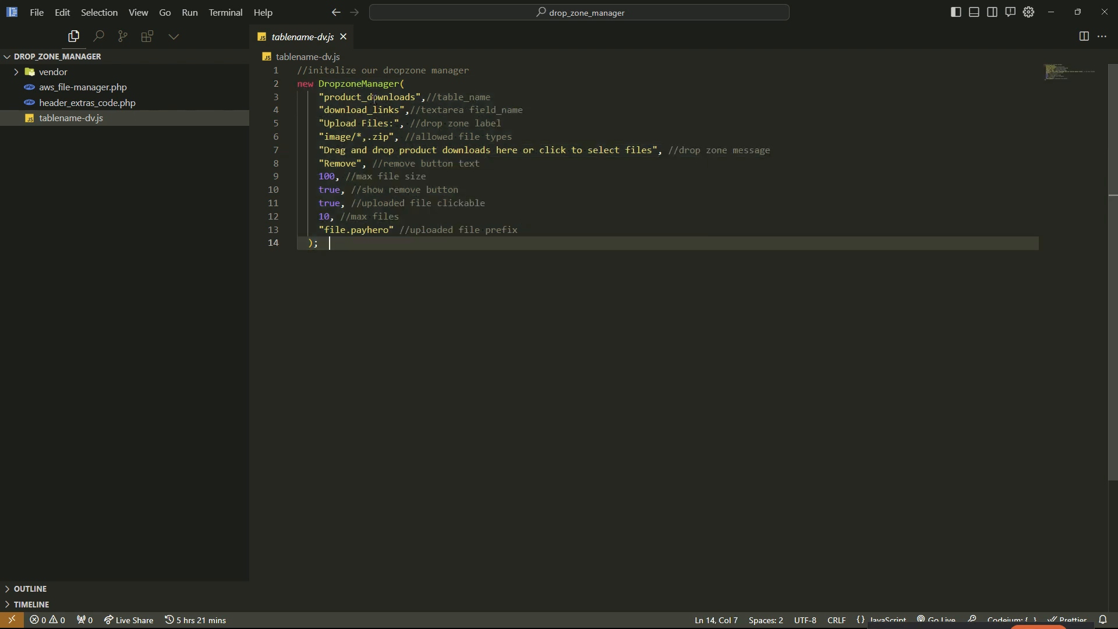
# - Set the DropzoneManager table name to products and the textarea field name to product_photos
pyautogui.doubleClick(373, 97)
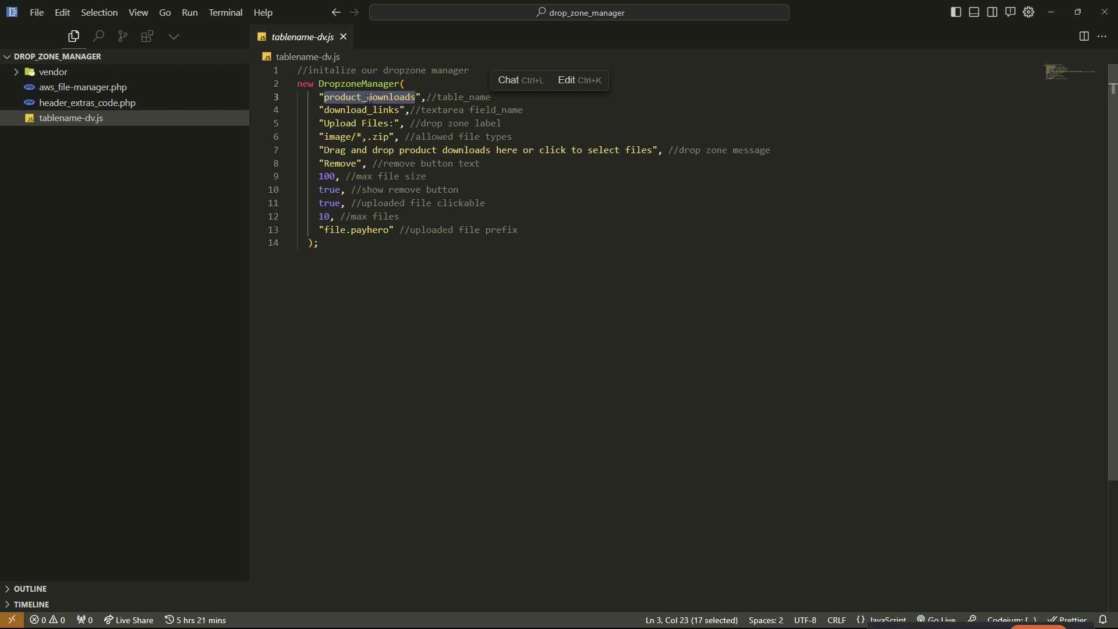
pyautogui.write('products')
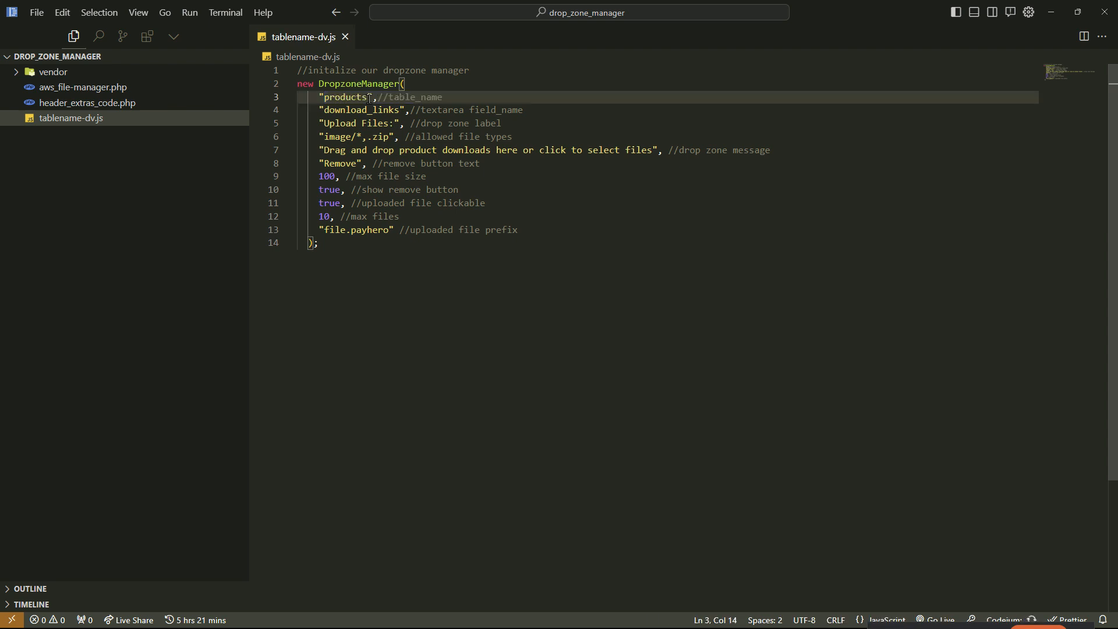
pyautogui.doubleClick(359, 111)
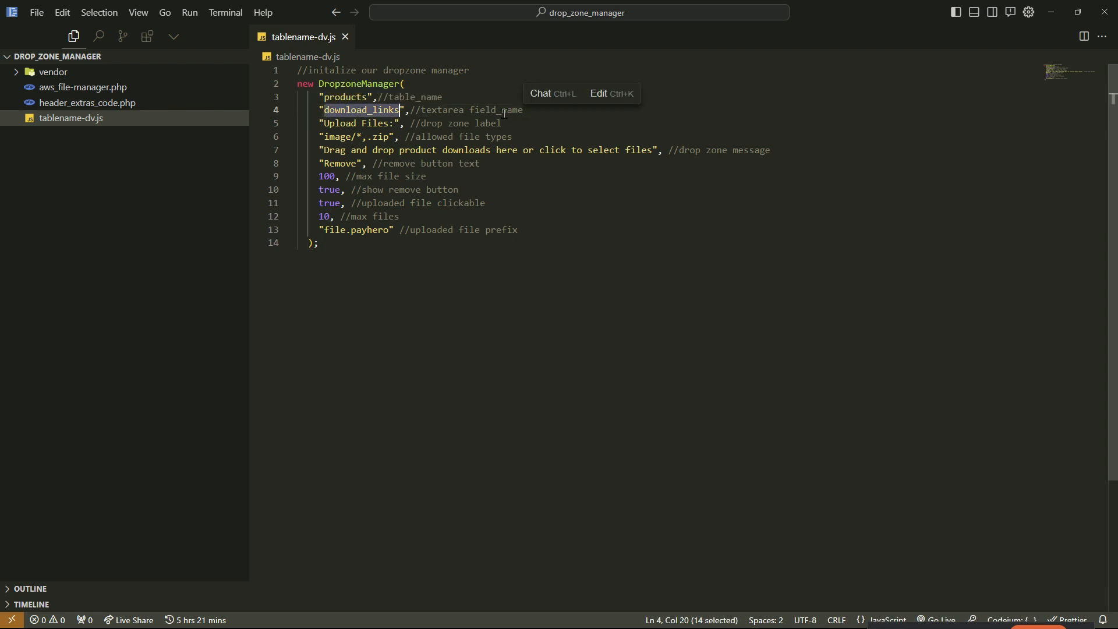
pyautogui.click(484, 616)
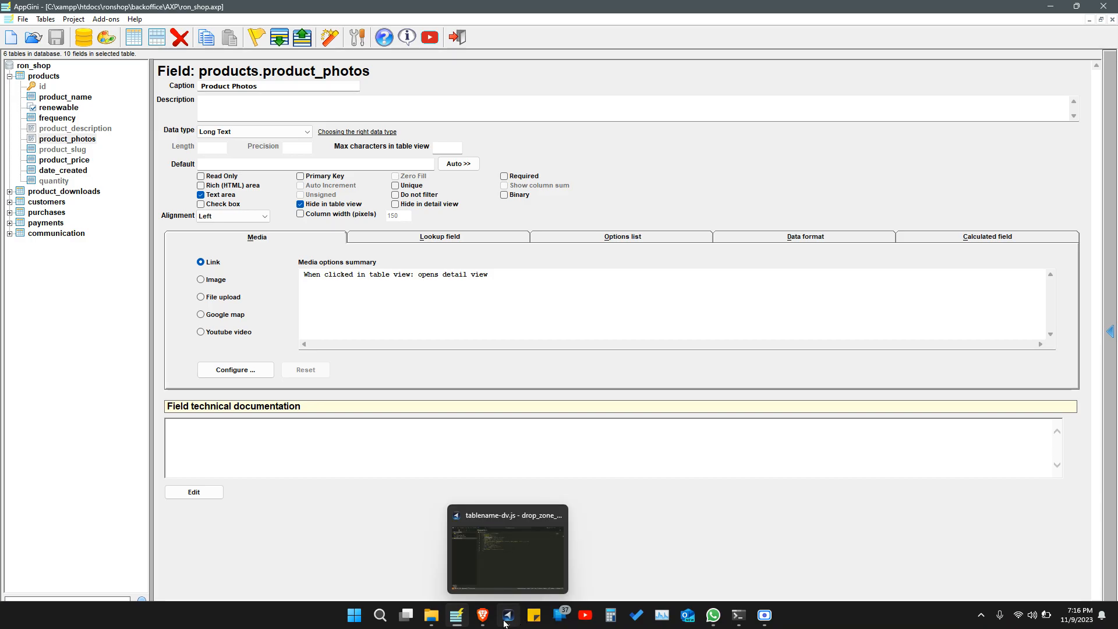
pyautogui.click(508, 616)
pyautogui.write('product')
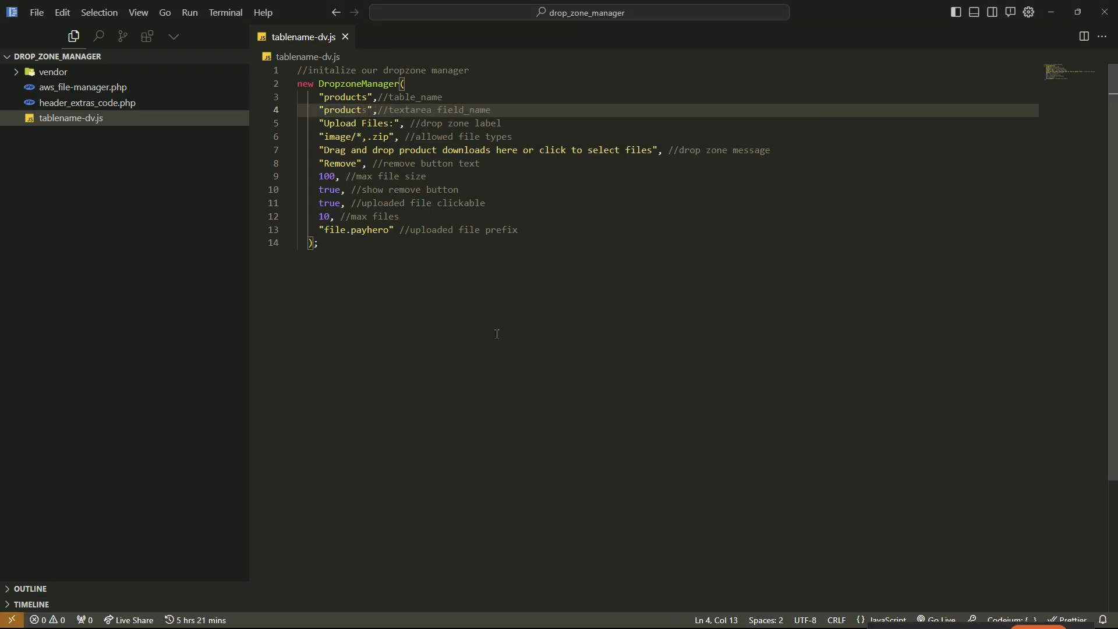
pyautogui.write('_photos')
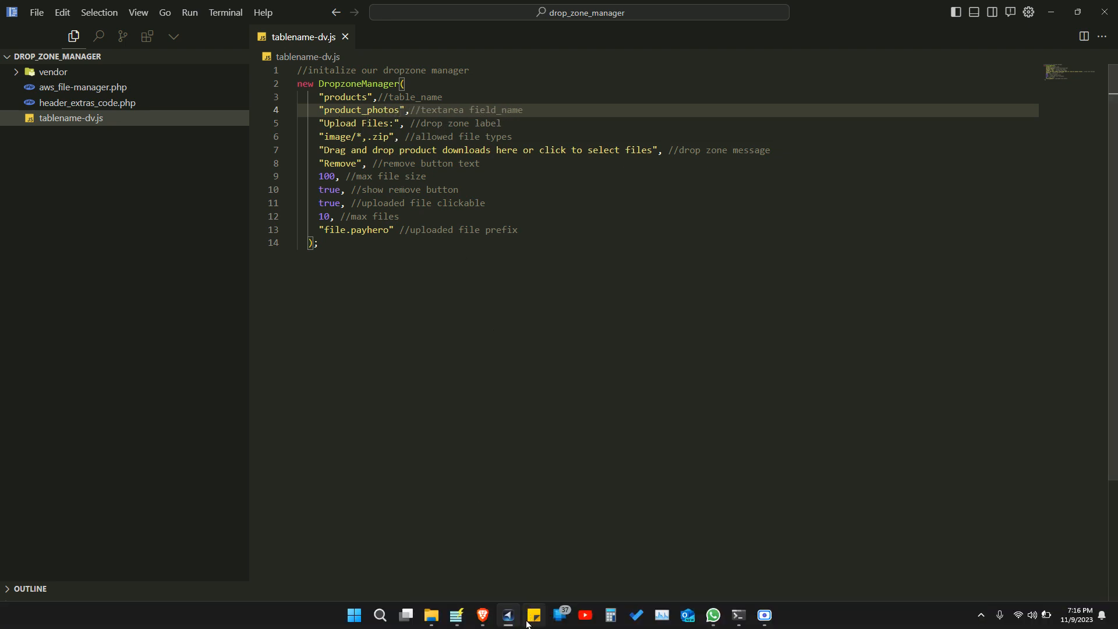
# - View the upload area's label in the browser's product record, and compare it with the drop zone label in tablename-dv.js
pyautogui.click(425, 554)
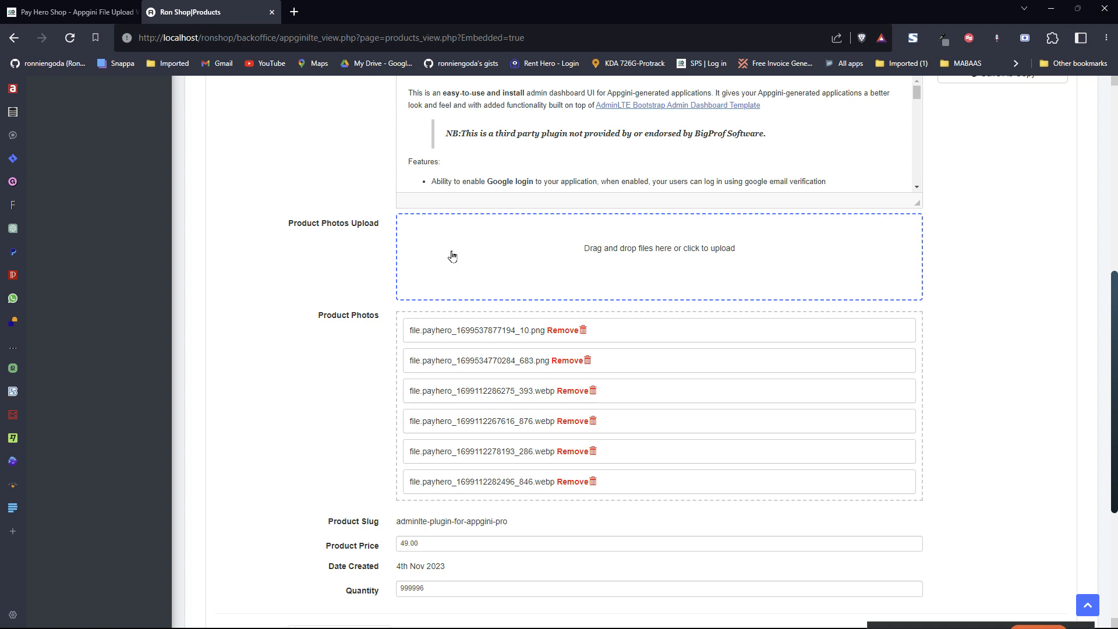
pyautogui.moveTo(488, 623)
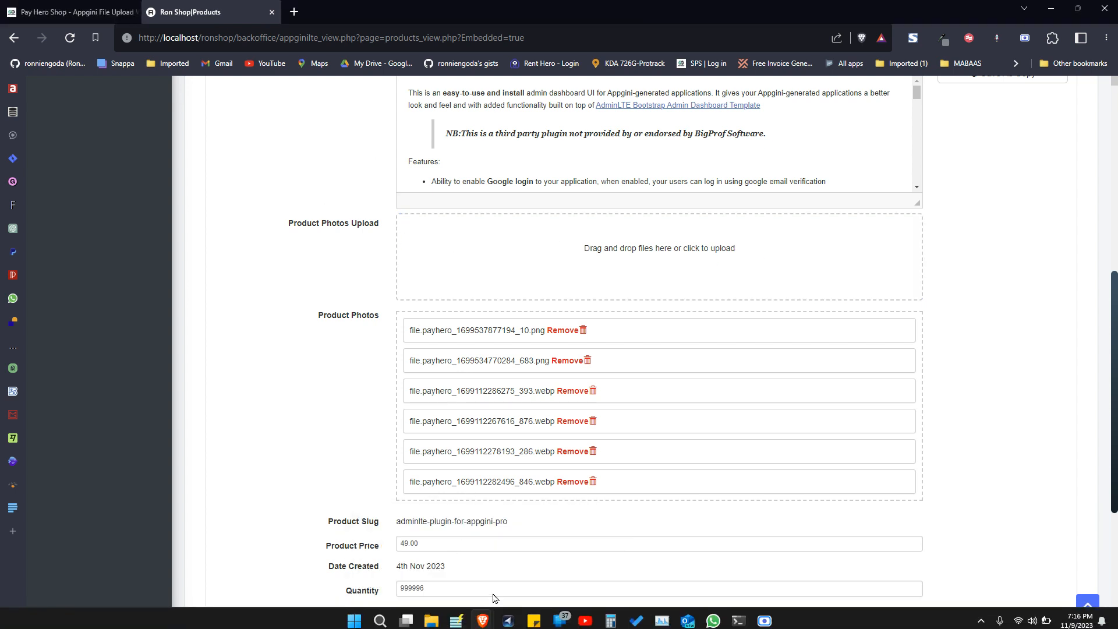
pyautogui.click(508, 621)
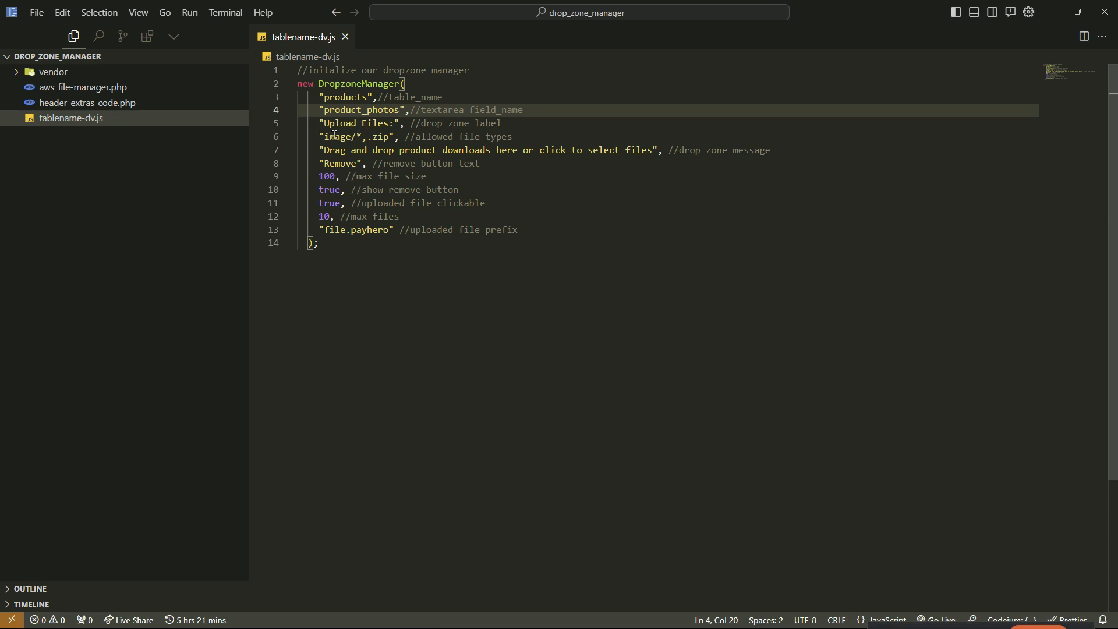
pyautogui.moveTo(325, 123); pyautogui.dragTo(396, 123)
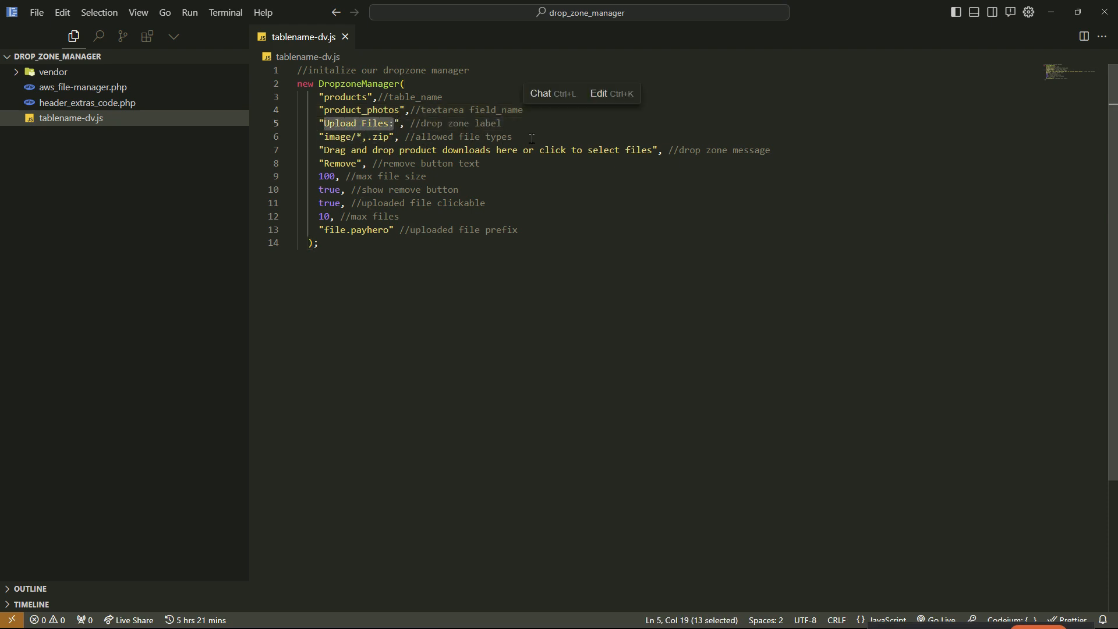
# - Add .pdf, .csv, .xls and .xlsx to the allowed file types of the DropzoneManager, after .zip
pyautogui.moveTo(324, 137); pyautogui.dragTo(389, 138)
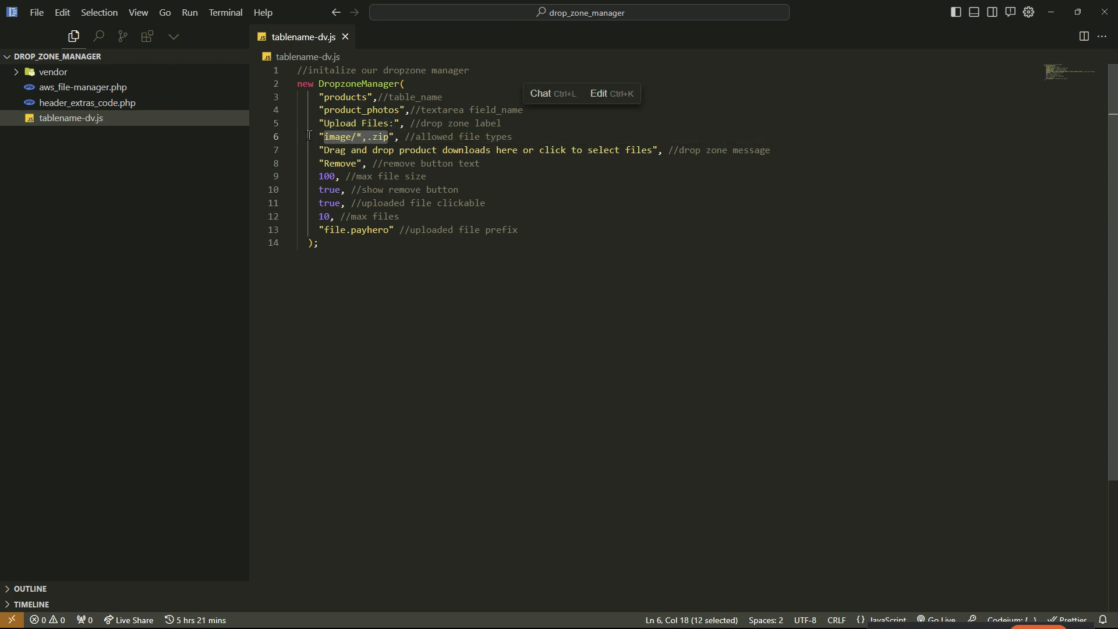
pyautogui.doubleClick(352, 138)
pyautogui.moveTo(361, 137); pyautogui.dragTo(390, 138)
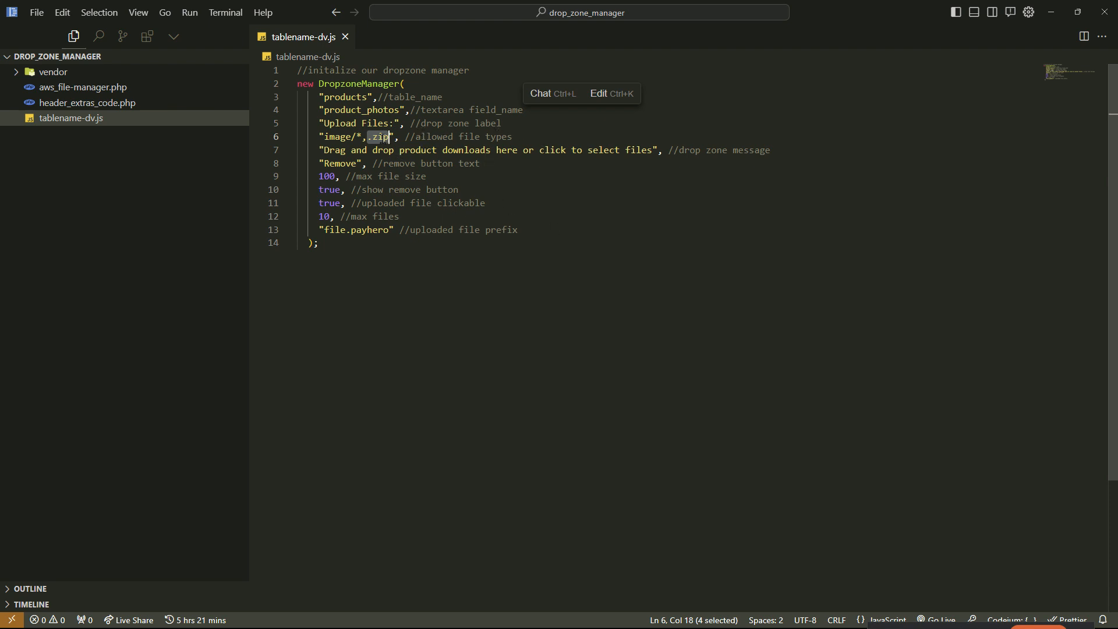
pyautogui.click(396, 137)
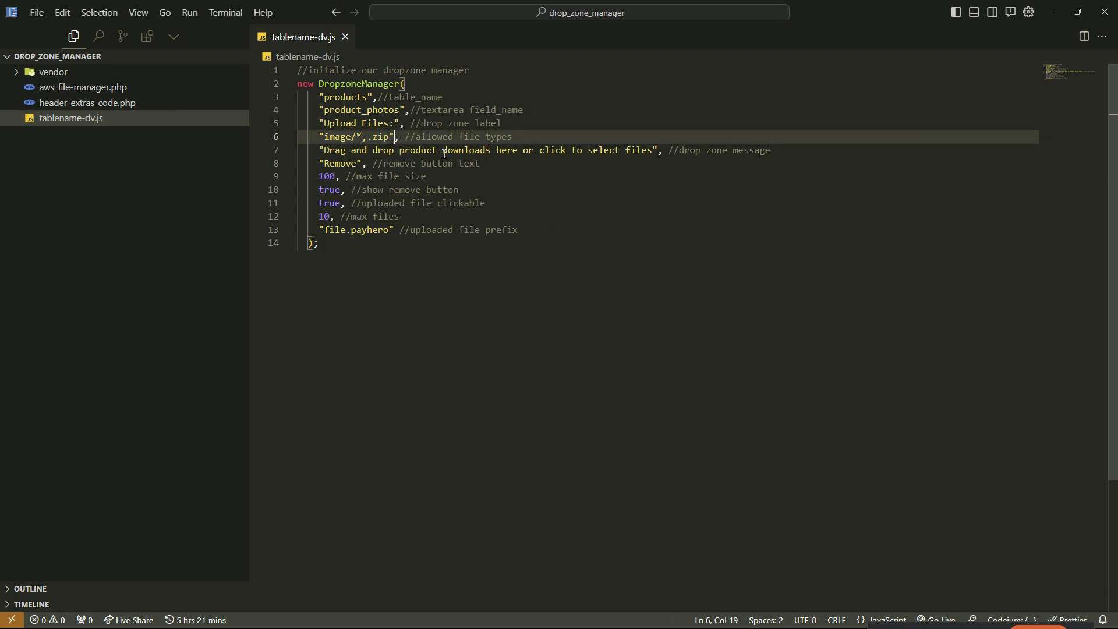
pyautogui.press('Left')
pyautogui.write(',.pdf')
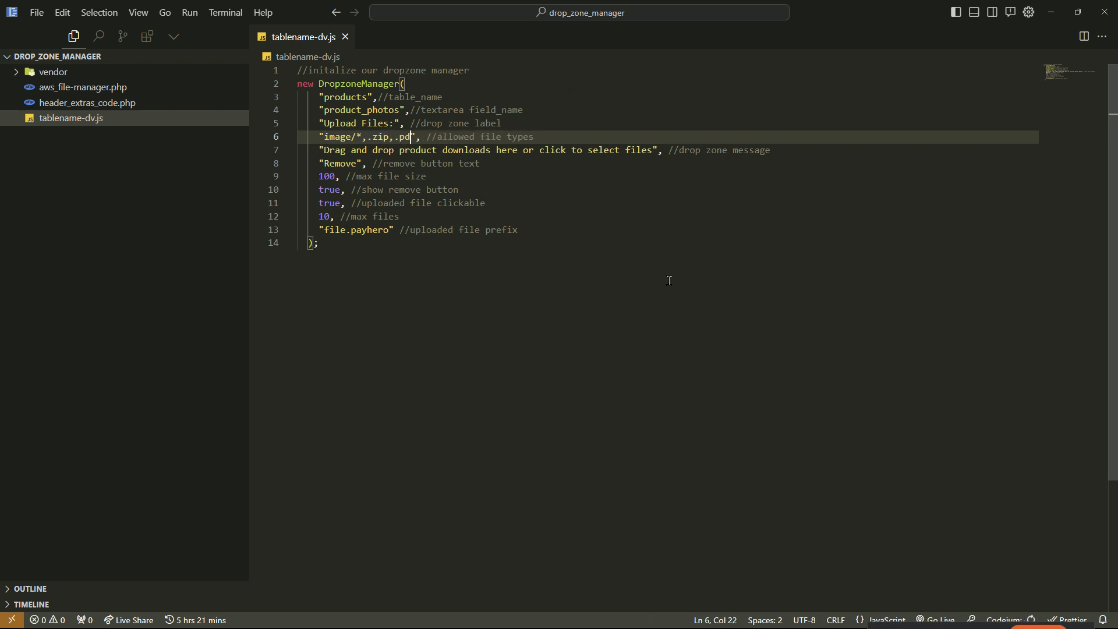
pyautogui.write('.')
pyautogui.press('BackSpace')
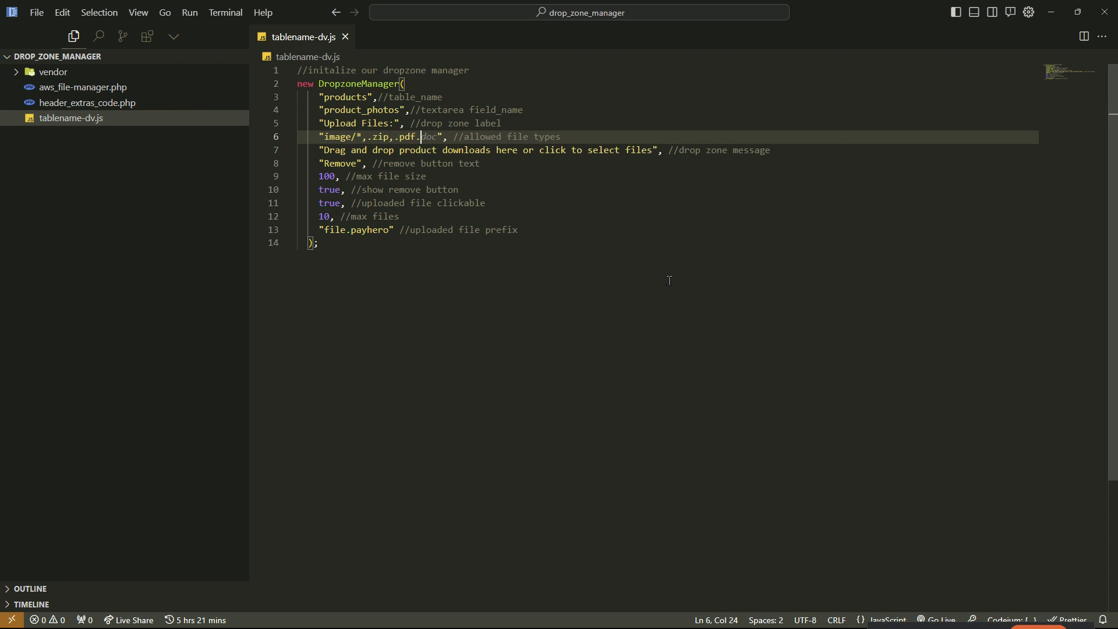
pyautogui.write(',.csv,.xls')
pyautogui.press('Tab')
pyautogui.click(688, 119)
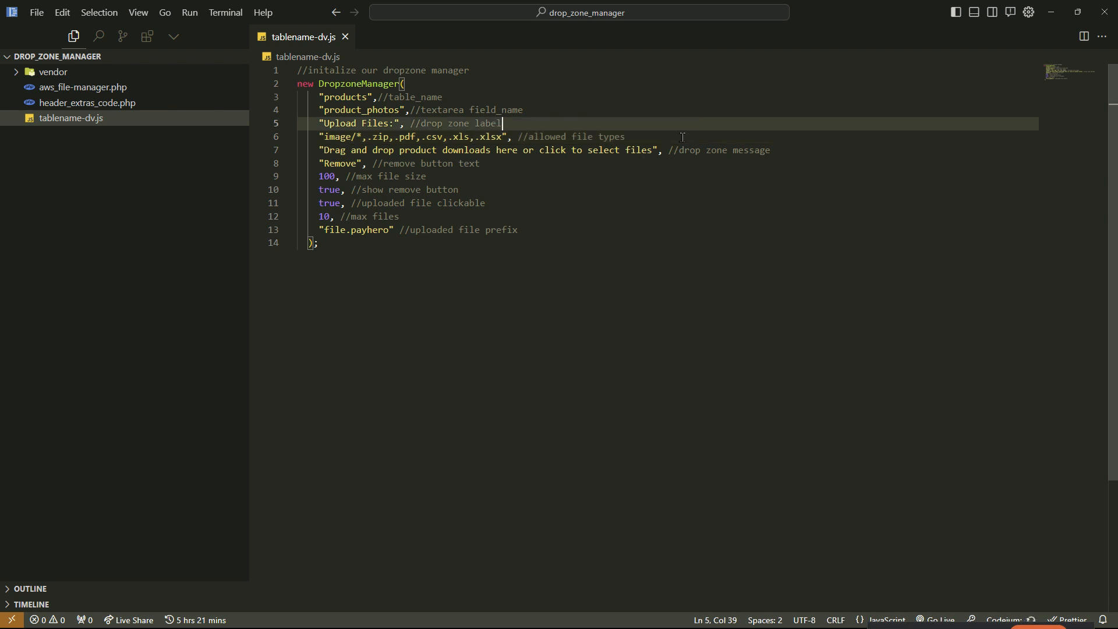
pyautogui.click(691, 137)
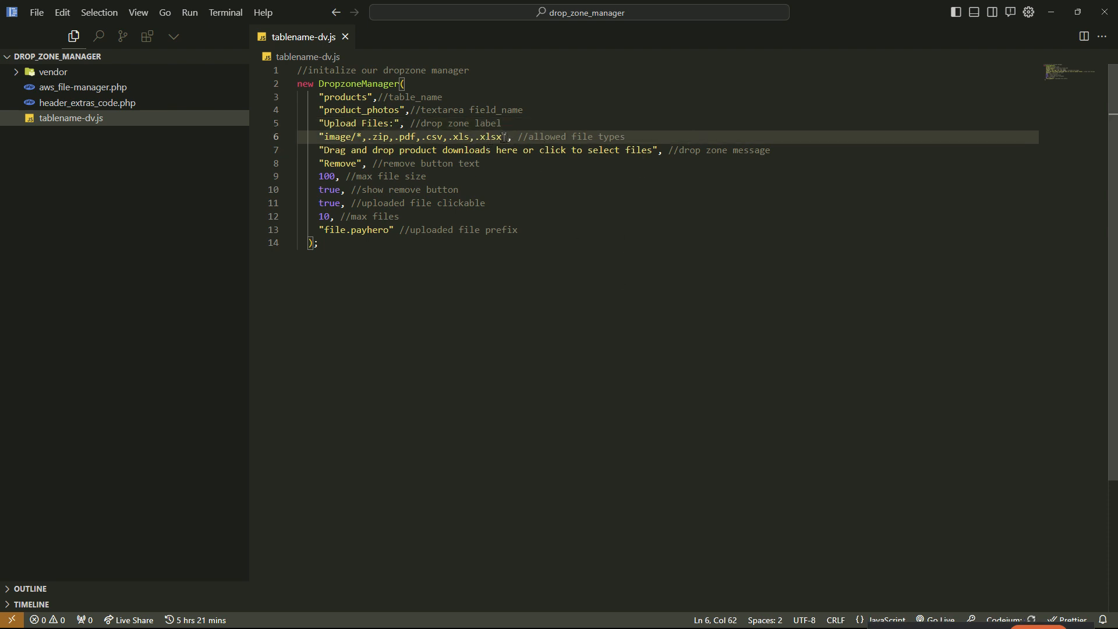
pyautogui.moveTo(505, 137); pyautogui.dragTo(324, 137)
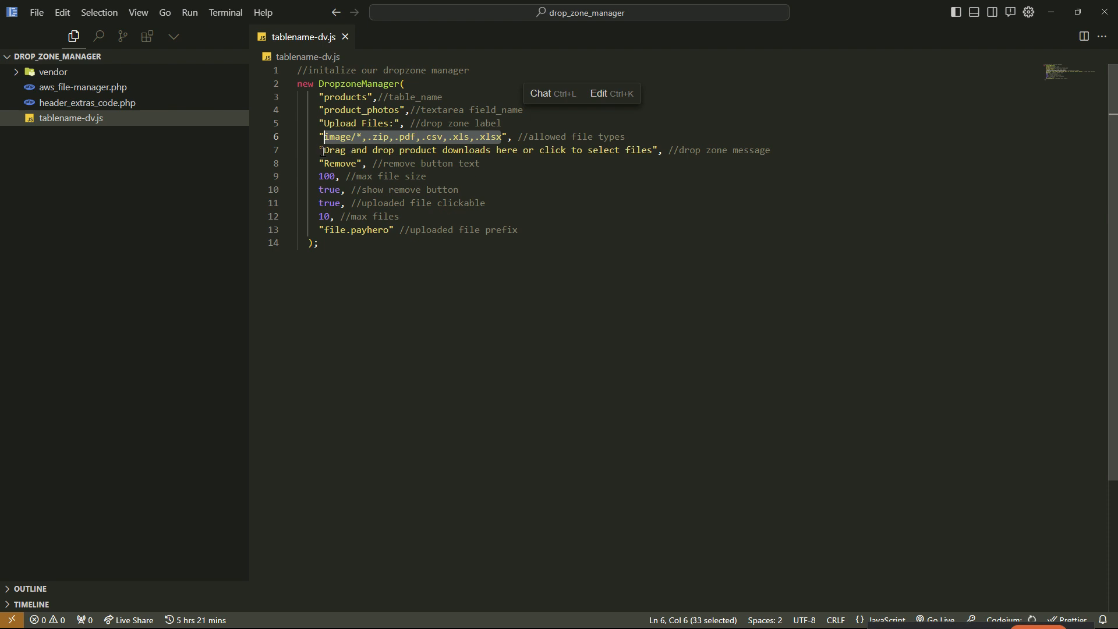
# - Compare the drop zone message in the code with the text in the product record's upload area in the browser
pyautogui.moveTo(324, 150); pyautogui.dragTo(655, 155)
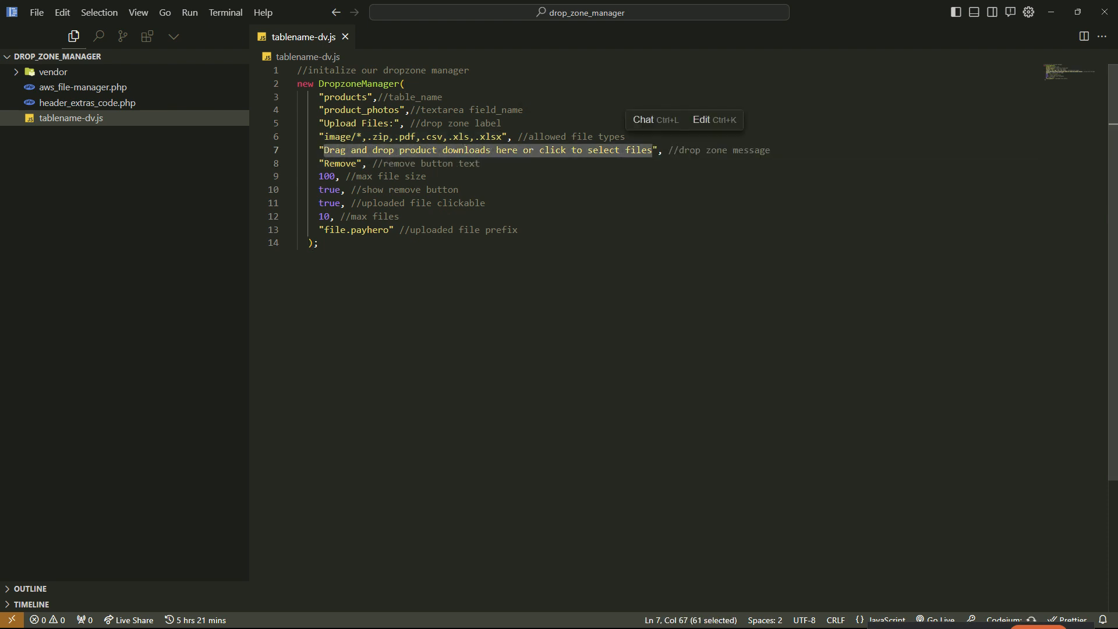
pyautogui.click(482, 616)
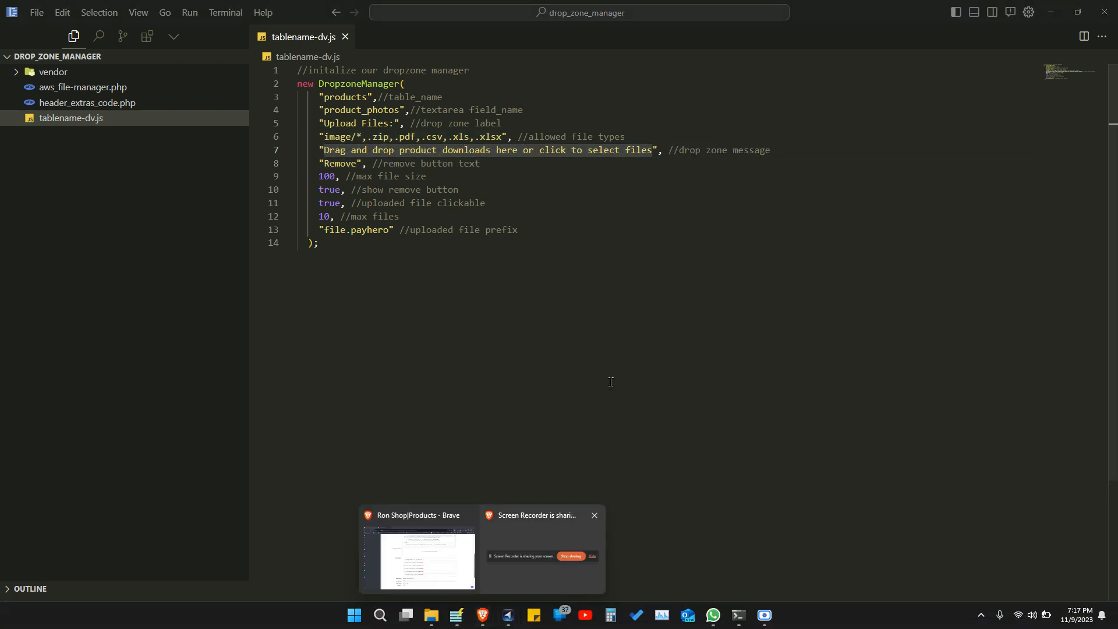
pyautogui.click(444, 568)
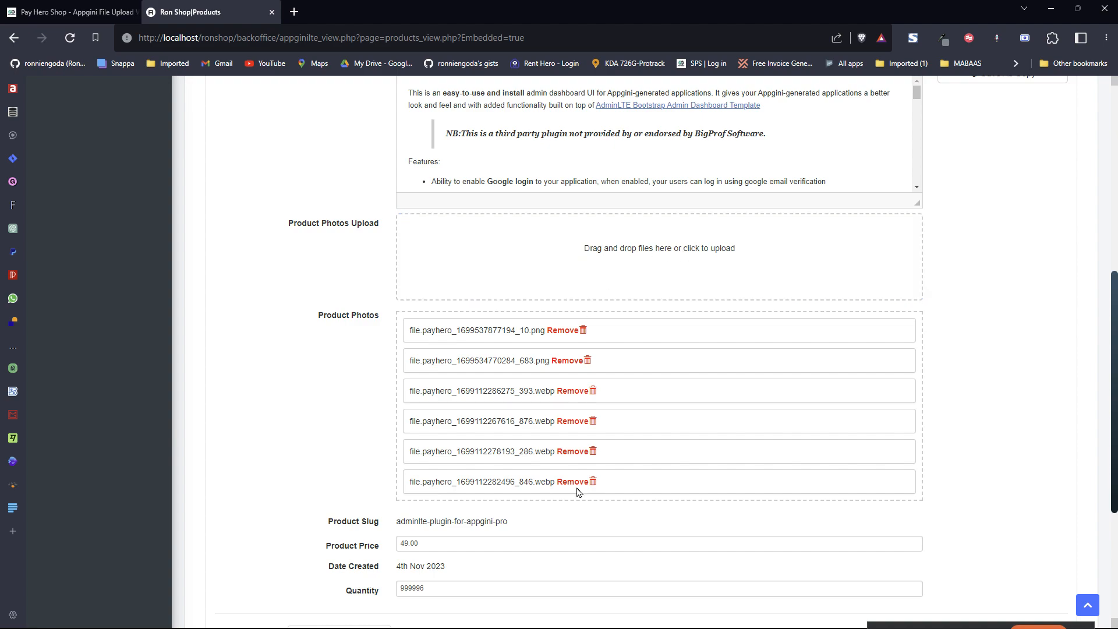
pyautogui.click(510, 616)
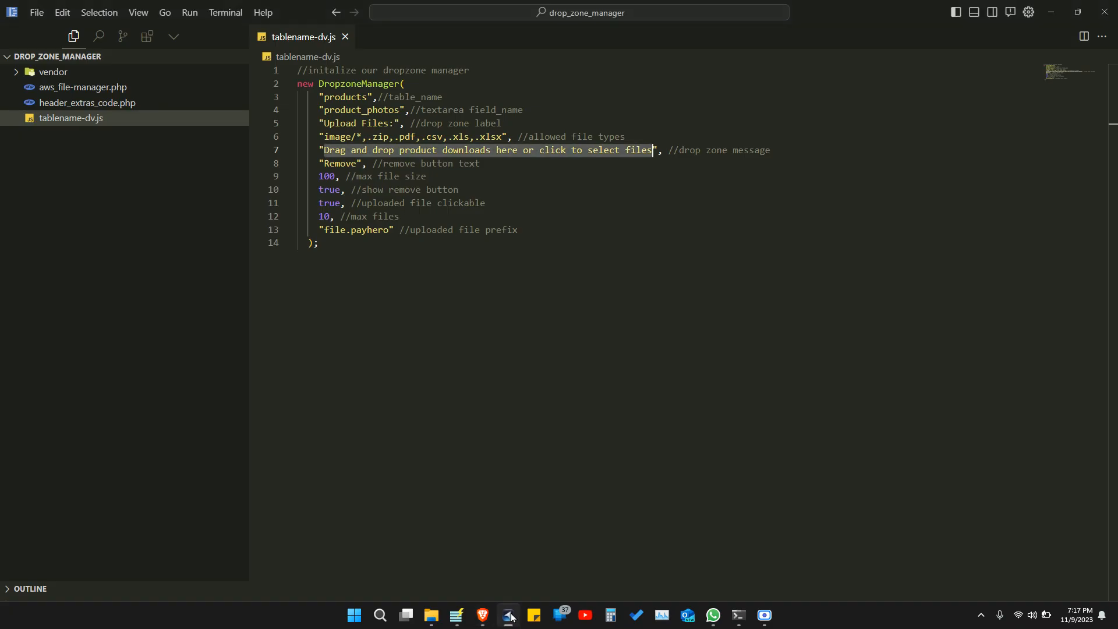
# - Examine the remove button text in the code and view the Remove links and upload area in the browser's product record
pyautogui.doubleClick(339, 163)
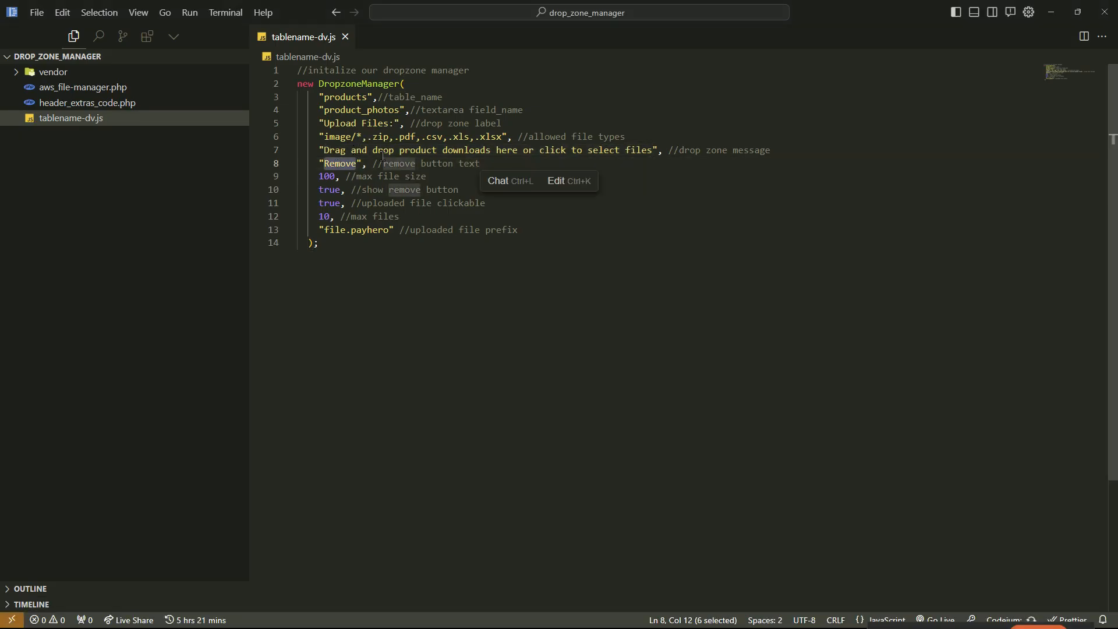
pyautogui.moveTo(487, 621)
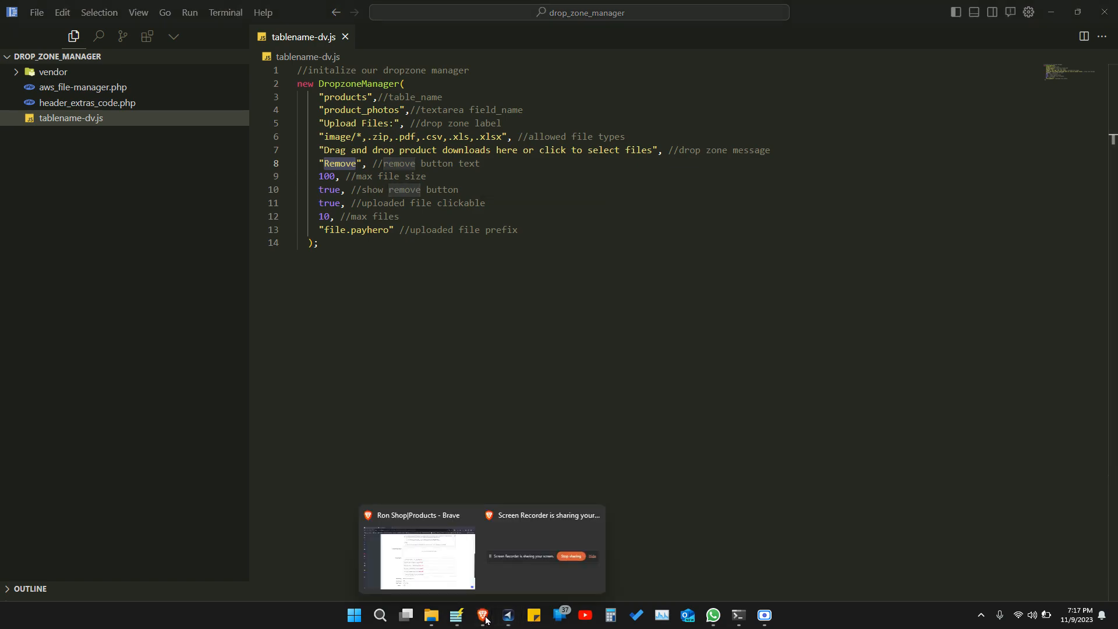
pyautogui.click(454, 562)
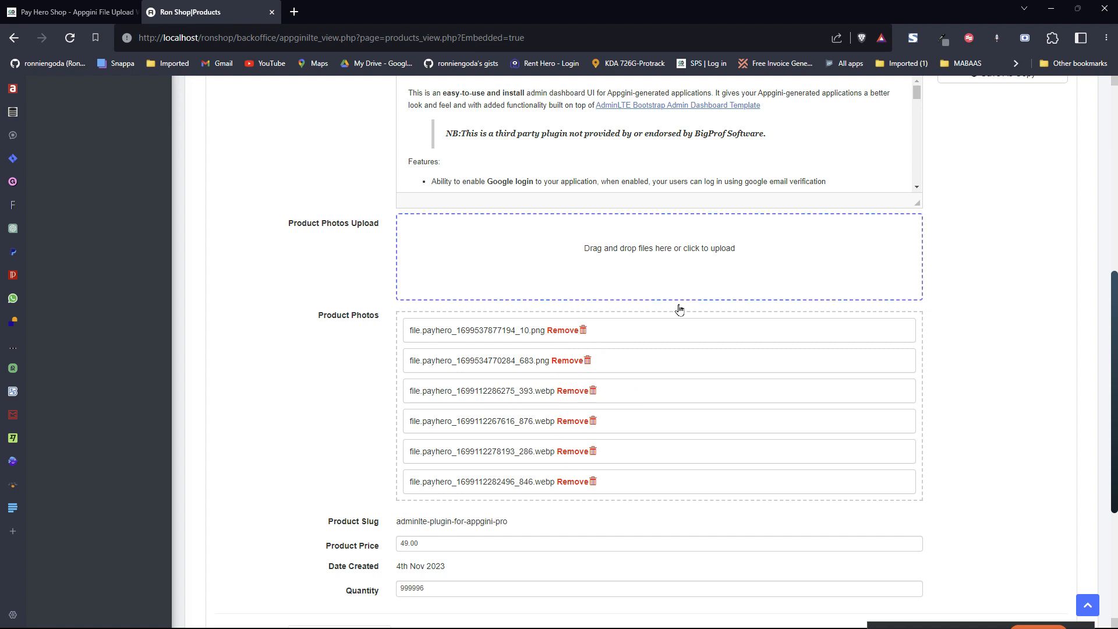
pyautogui.click(562, 589)
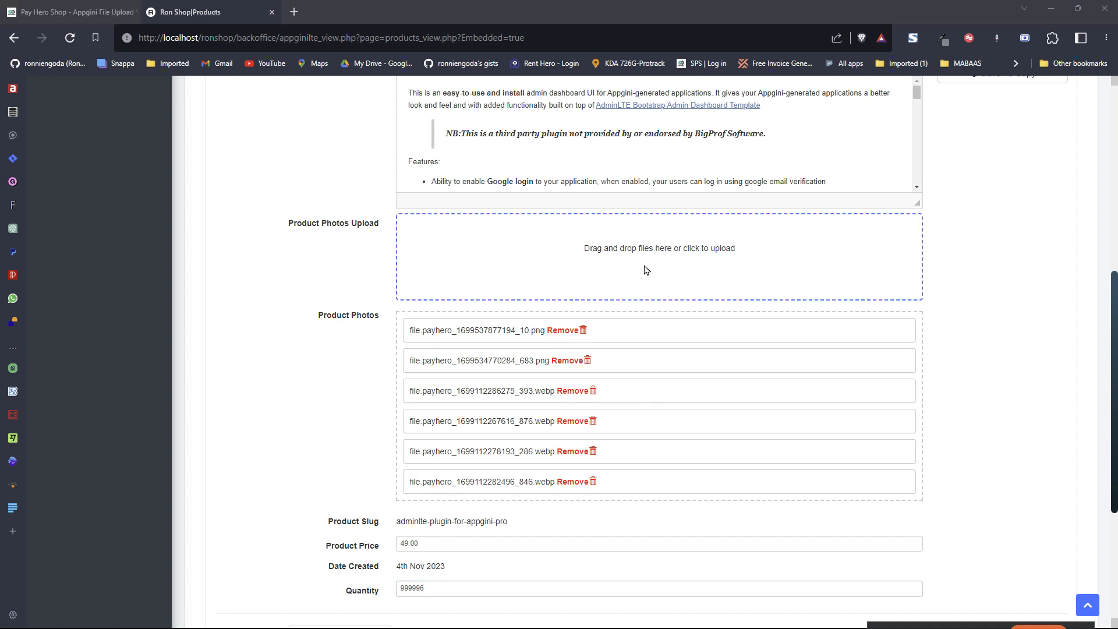
# - Upload the Blue Modern Stocks Investment Mobile App image from Pictures > poster-assets to the product's photo upload area
pyautogui.scroll(-1, 79, 131)
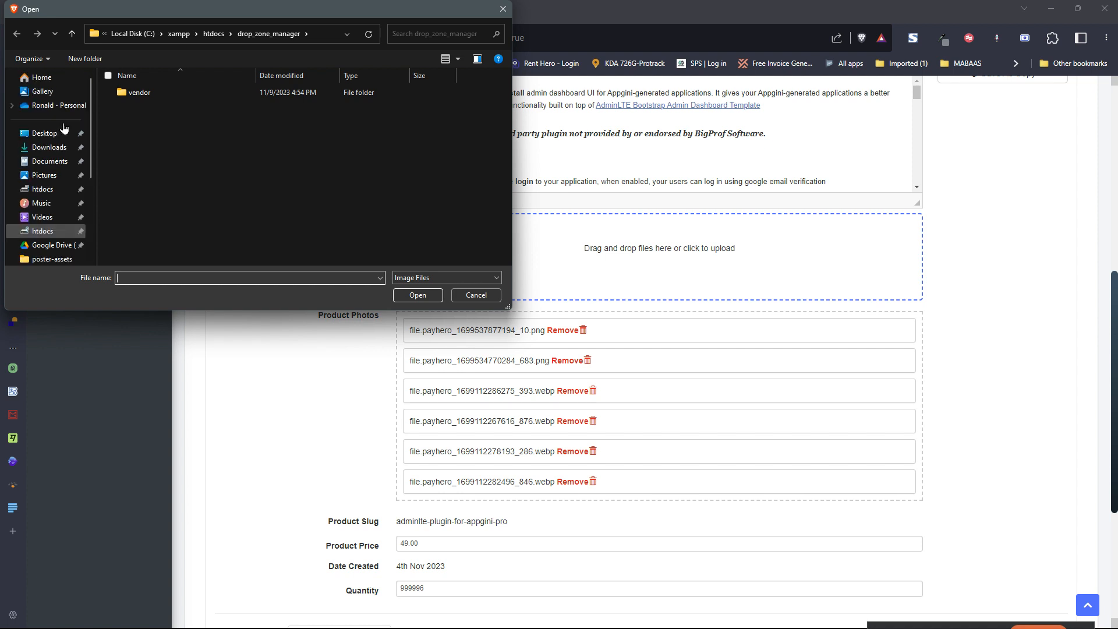
pyautogui.scroll(4, 90, 178)
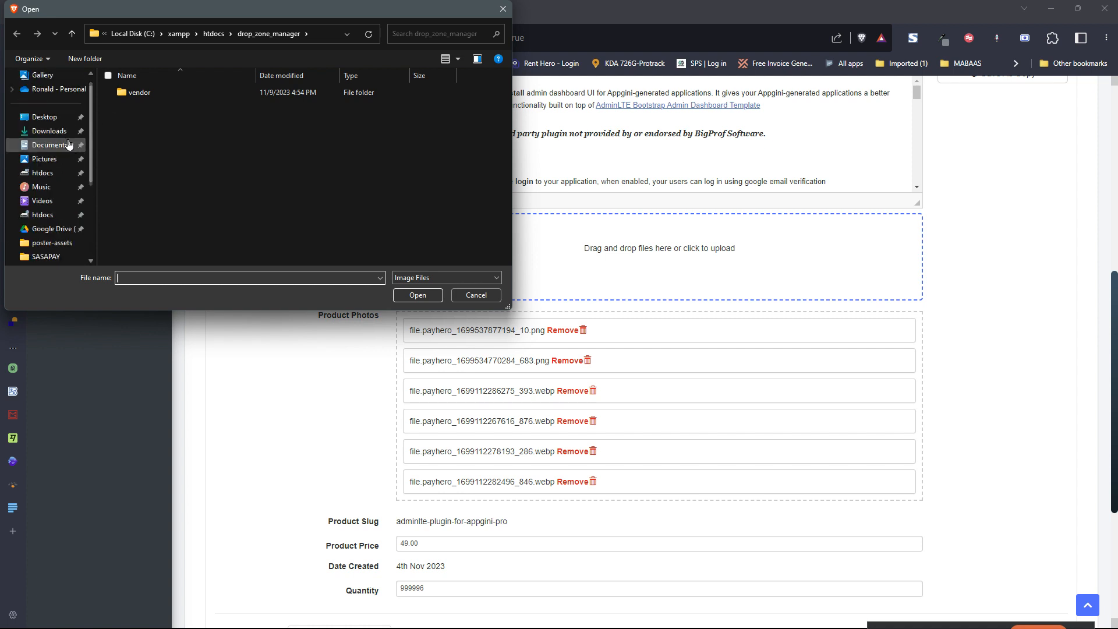
pyautogui.click(58, 160)
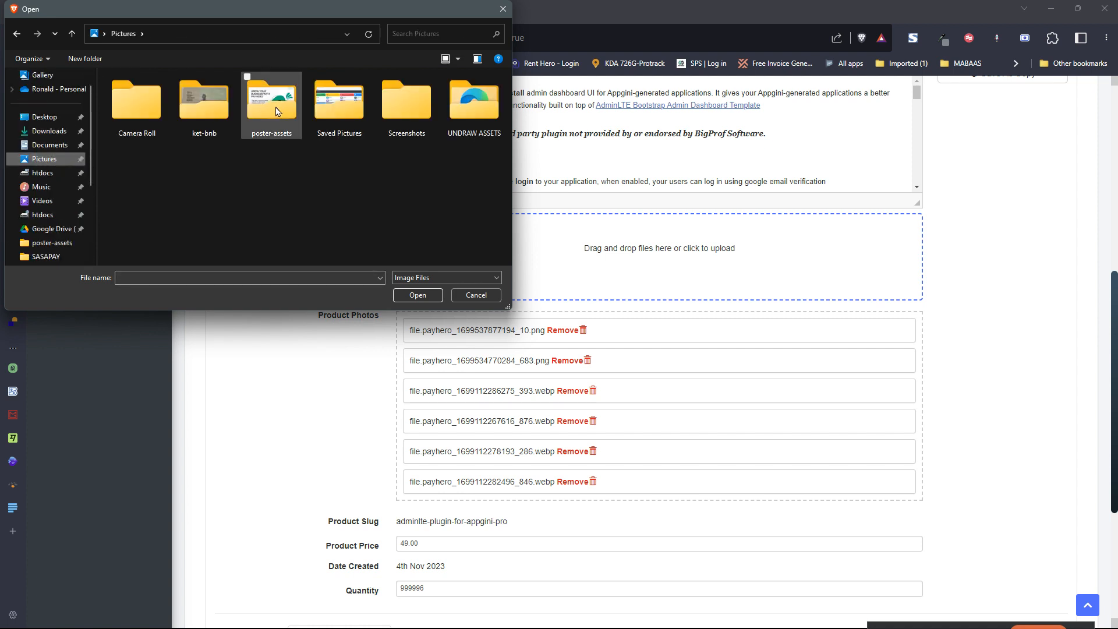
pyautogui.doubleClick(276, 111)
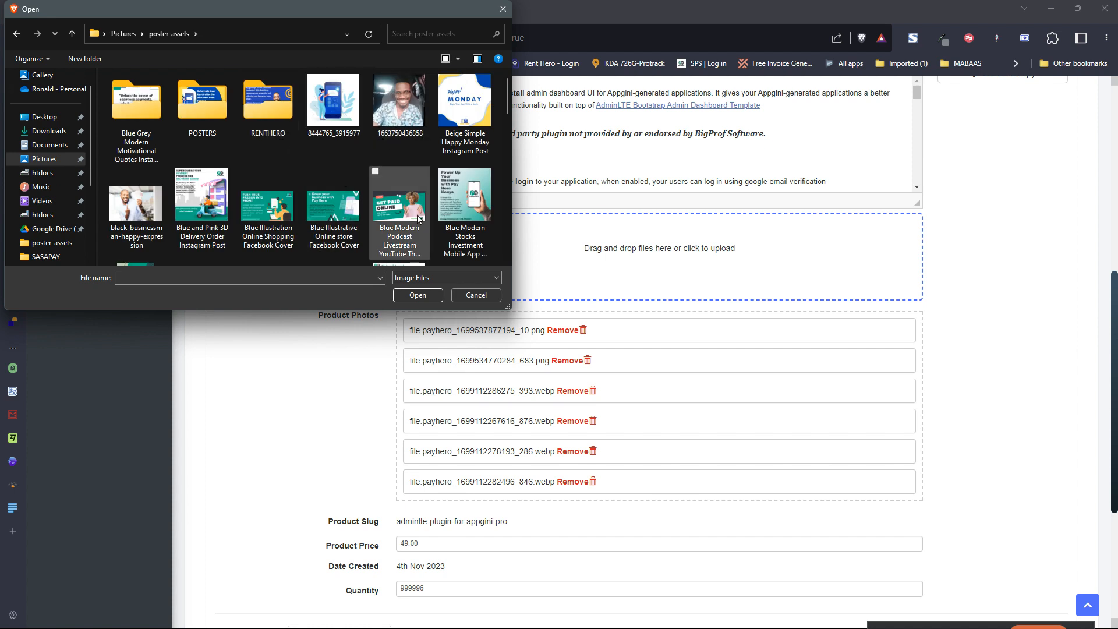
pyautogui.click(465, 207)
pyautogui.click(416, 296)
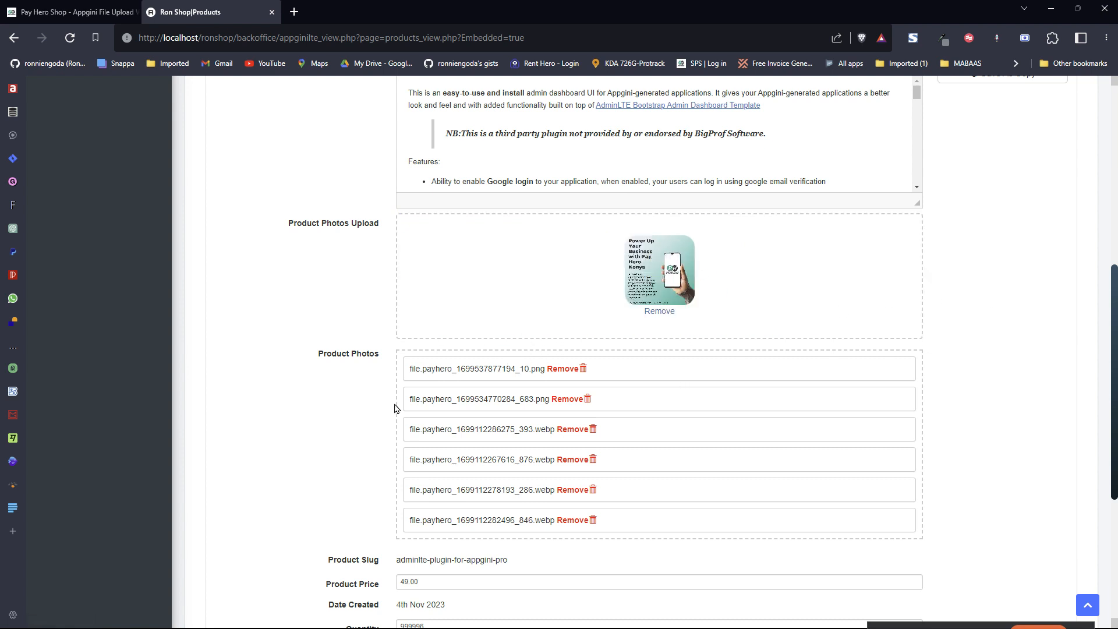
# - View the products.product_photos field settings in AppGini and return to the product record in the browser
pyautogui.click(462, 619)
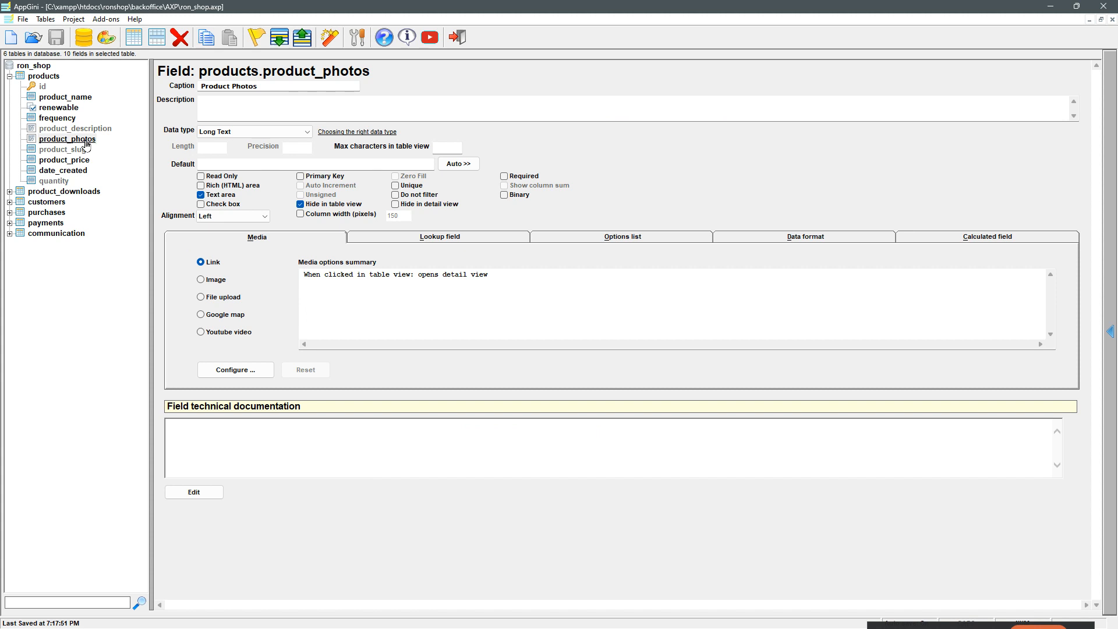
pyautogui.moveTo(542, 619)
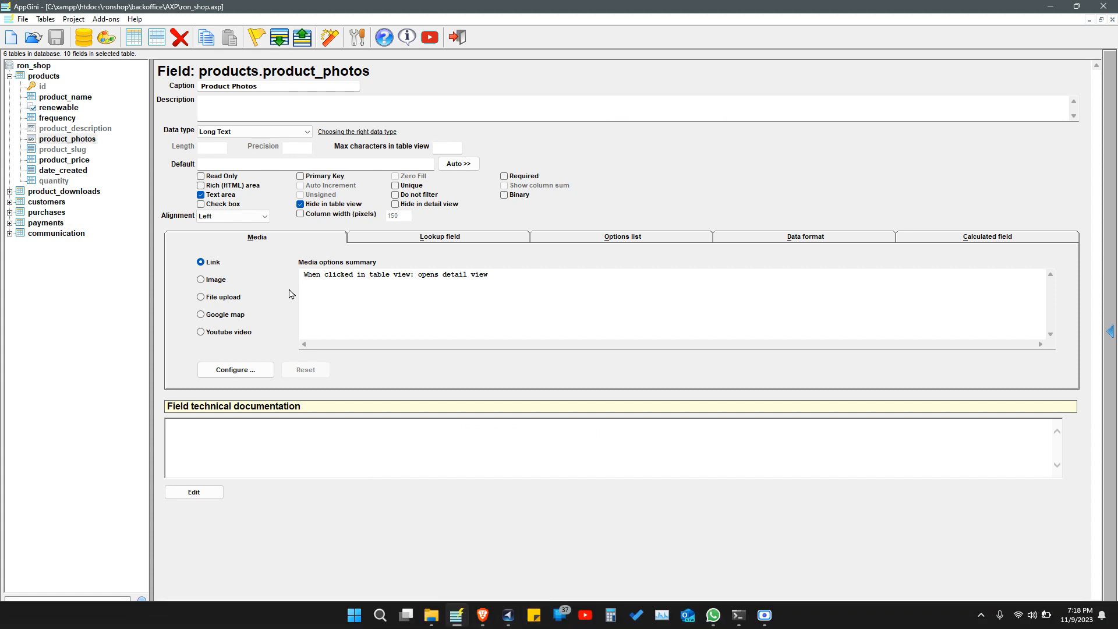
pyautogui.moveTo(487, 618)
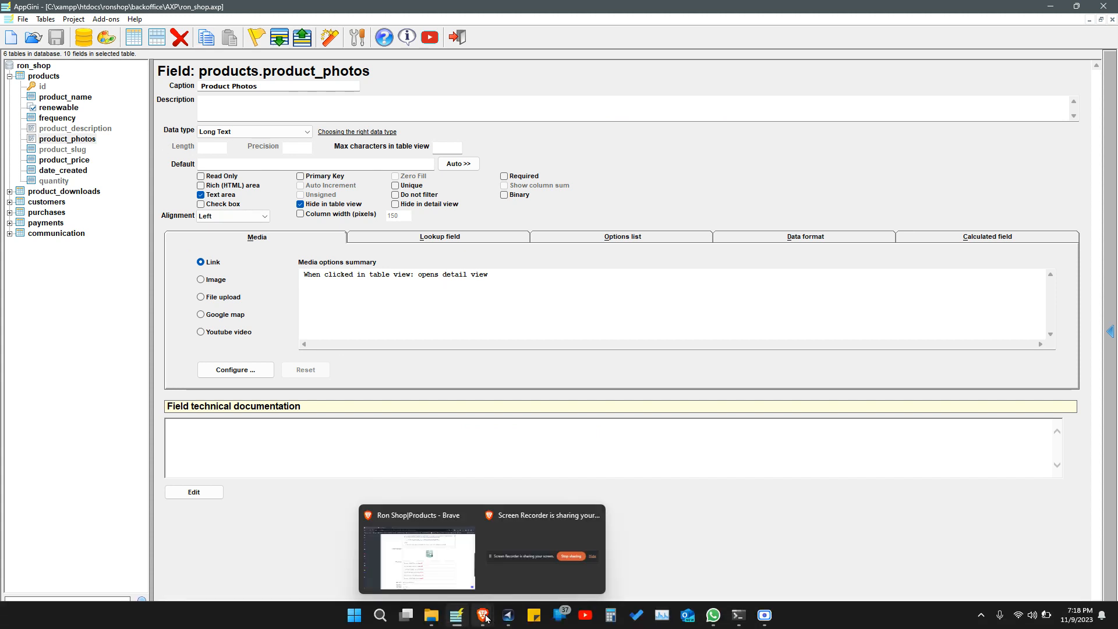
pyautogui.click(419, 553)
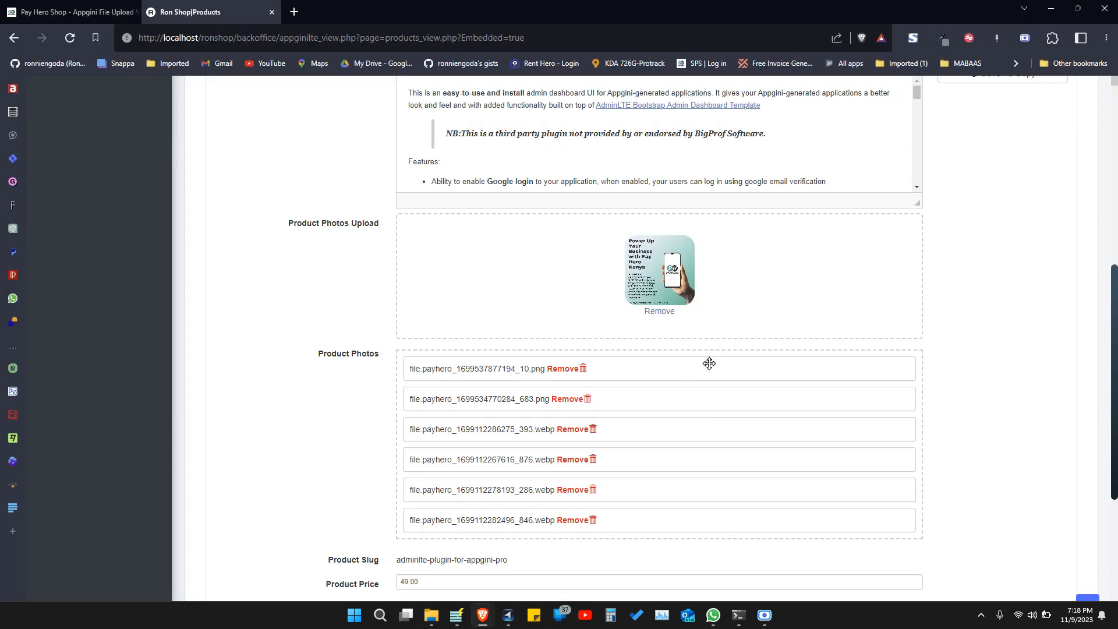
# - Clear the uploaded image from the upload area and upload black-businessman-happy-expression from poster-assets
pyautogui.click(663, 313)
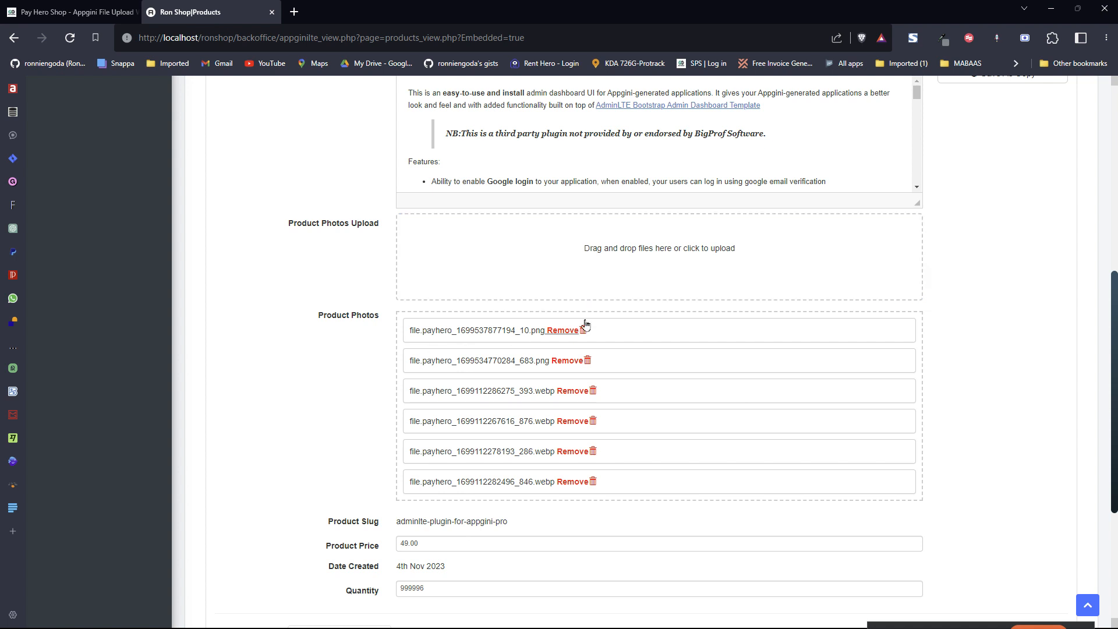
pyautogui.click(664, 280)
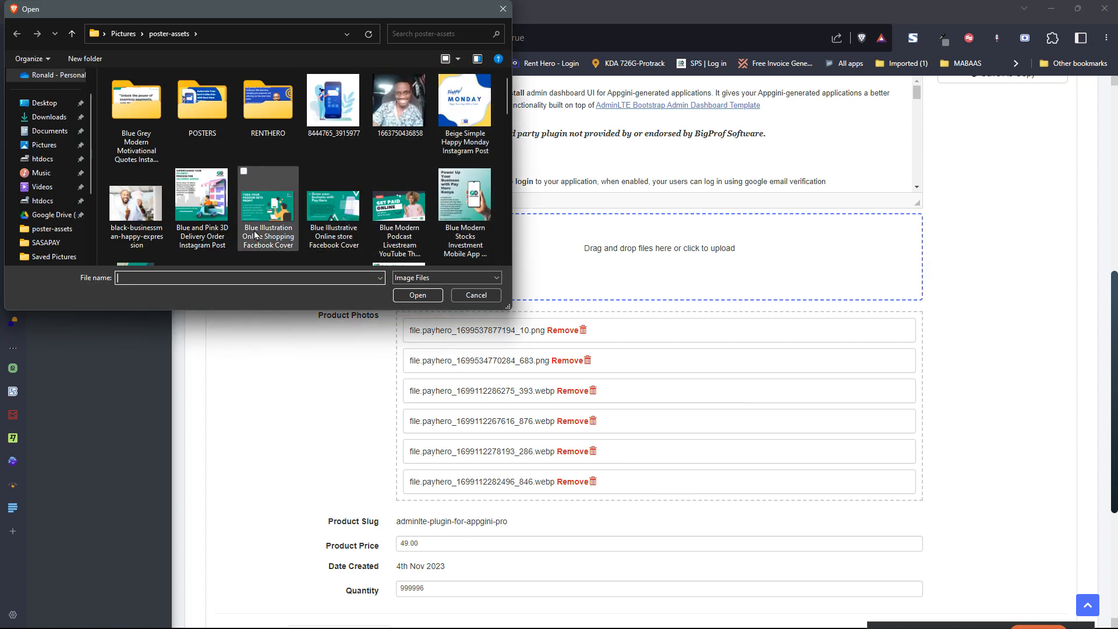
pyautogui.click(136, 204)
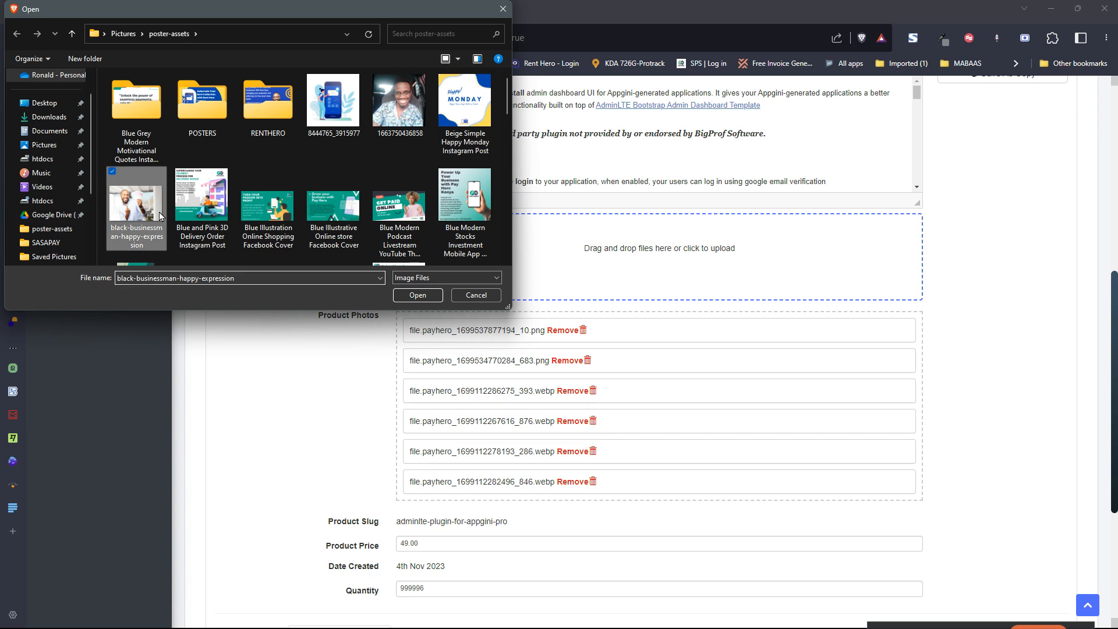
pyautogui.click(418, 295)
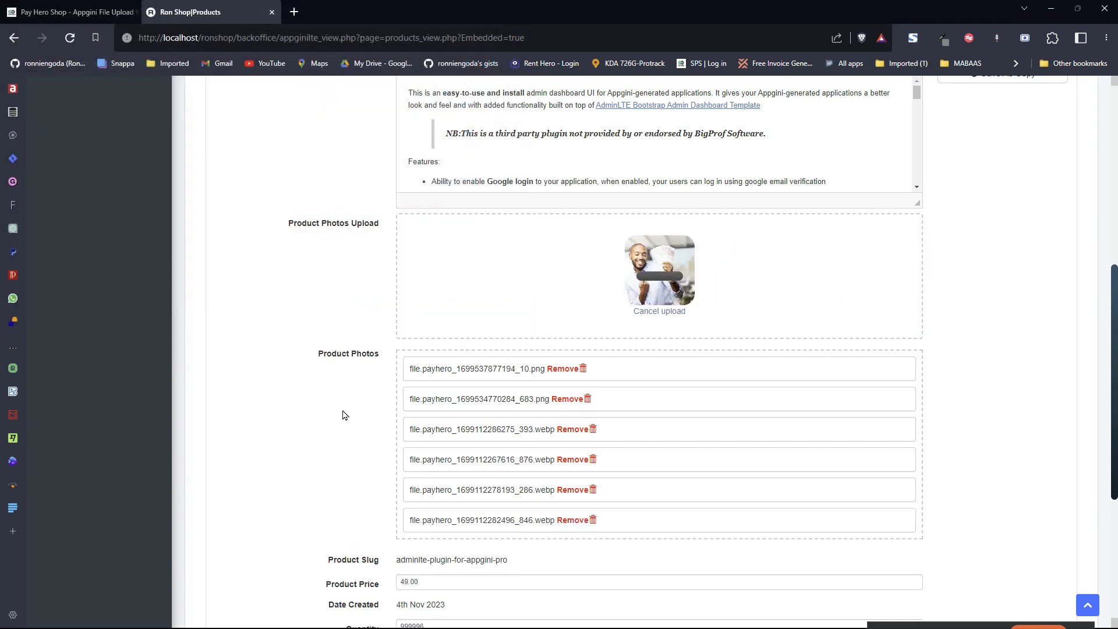
pyautogui.moveTo(671, 286)
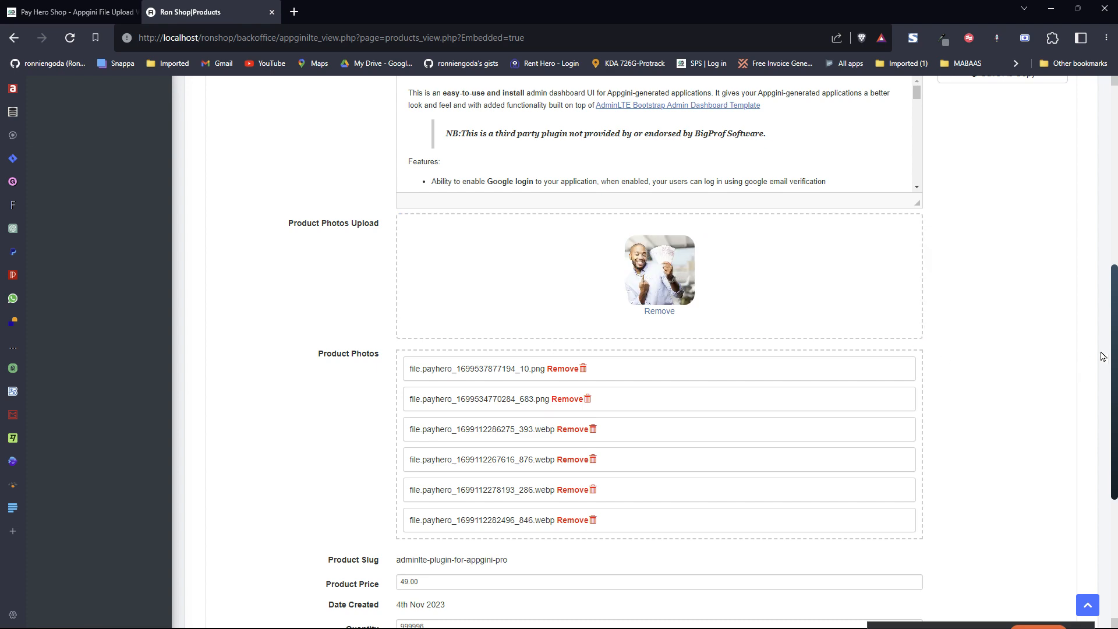
# - Save the changes to the AdminLTE Plugin For Appgini PRO product record
pyautogui.scroll(-1, 932, 344)
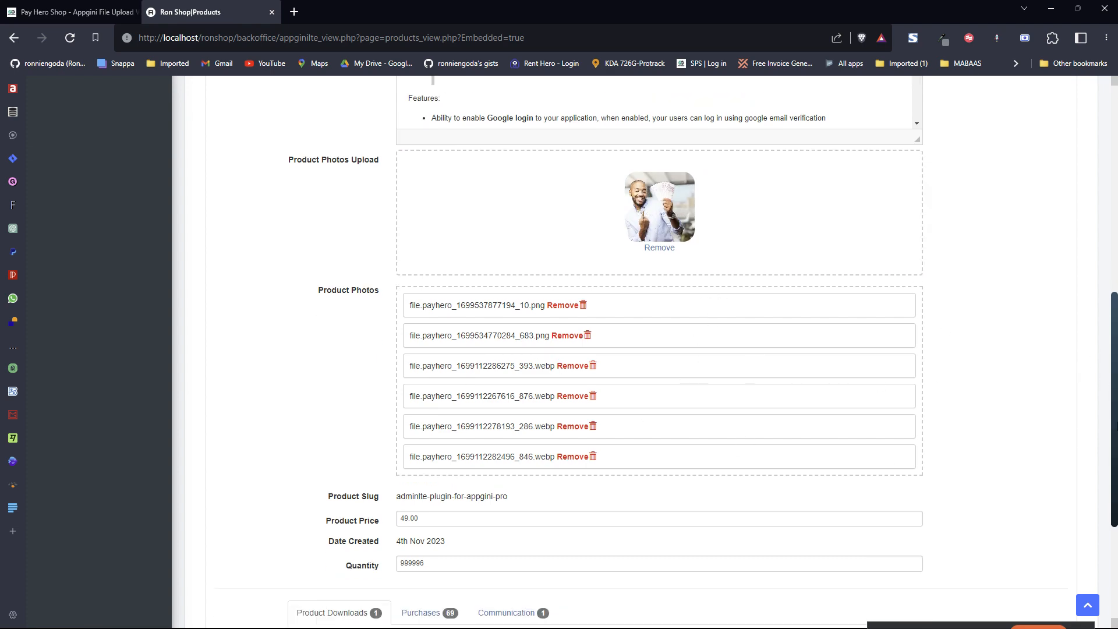
pyautogui.scroll(5, 641, 350)
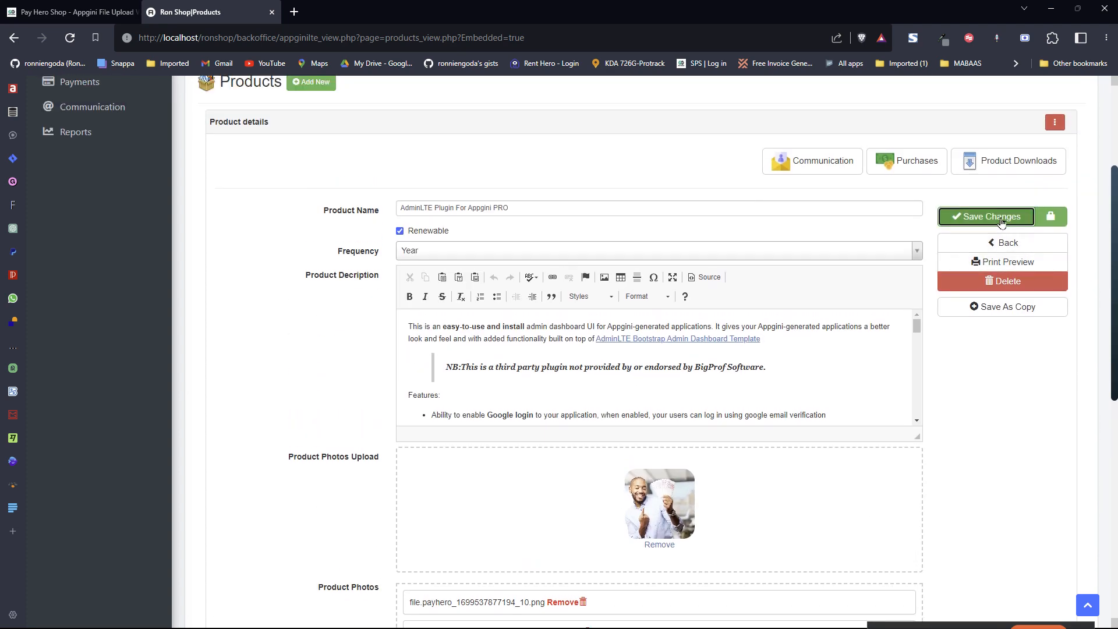
pyautogui.click(1000, 217)
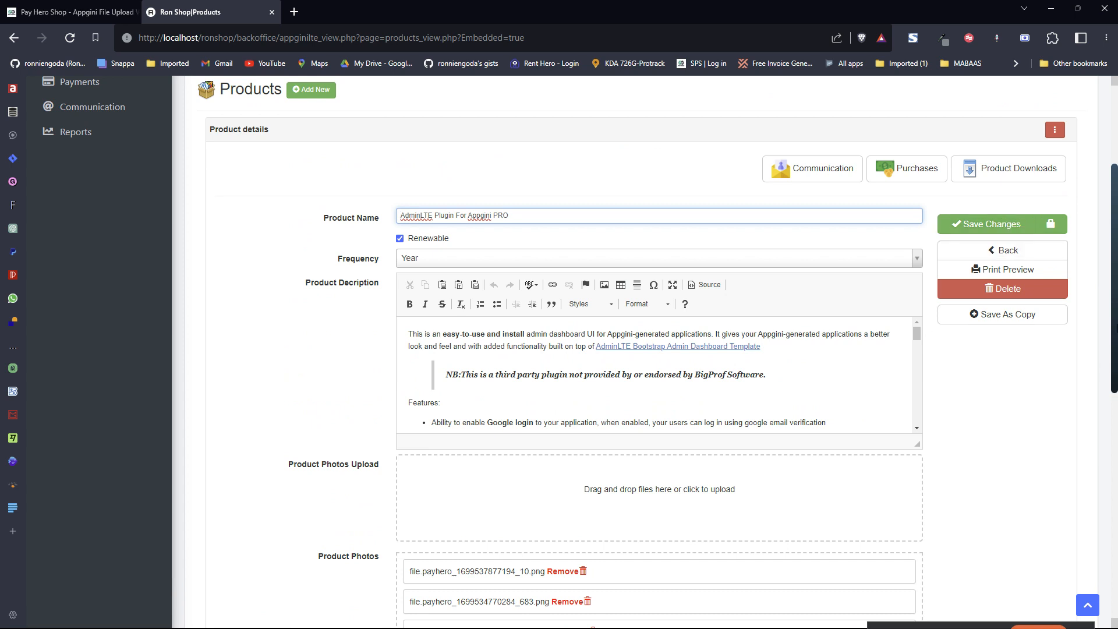
pyautogui.scroll(-5, 842, 515)
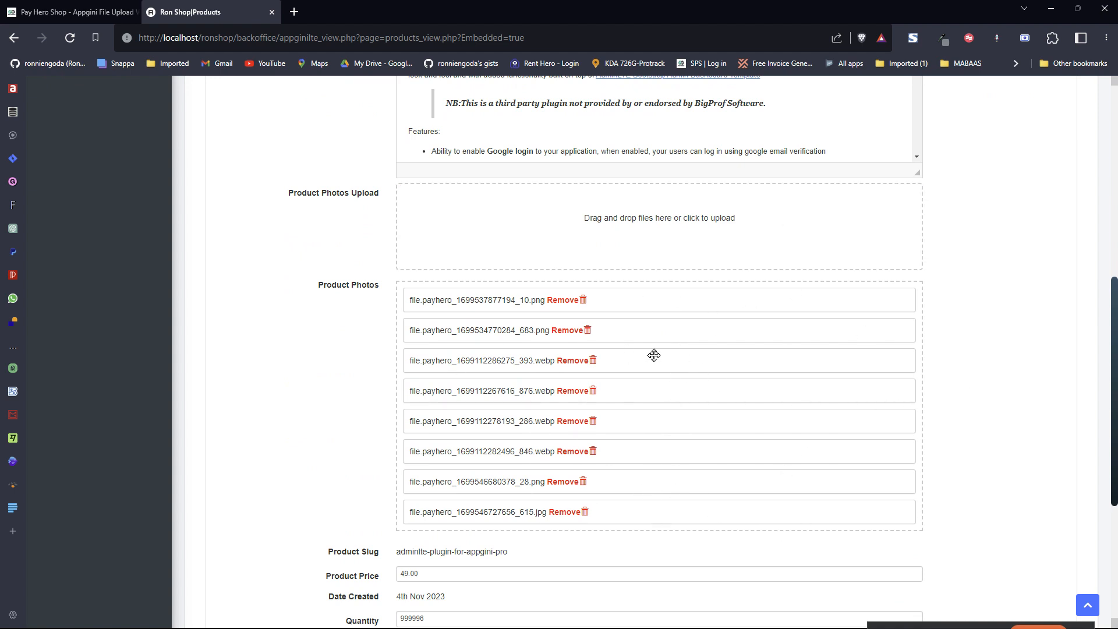
pyautogui.moveTo(1117, 348); pyautogui.dragTo(1117, 393)
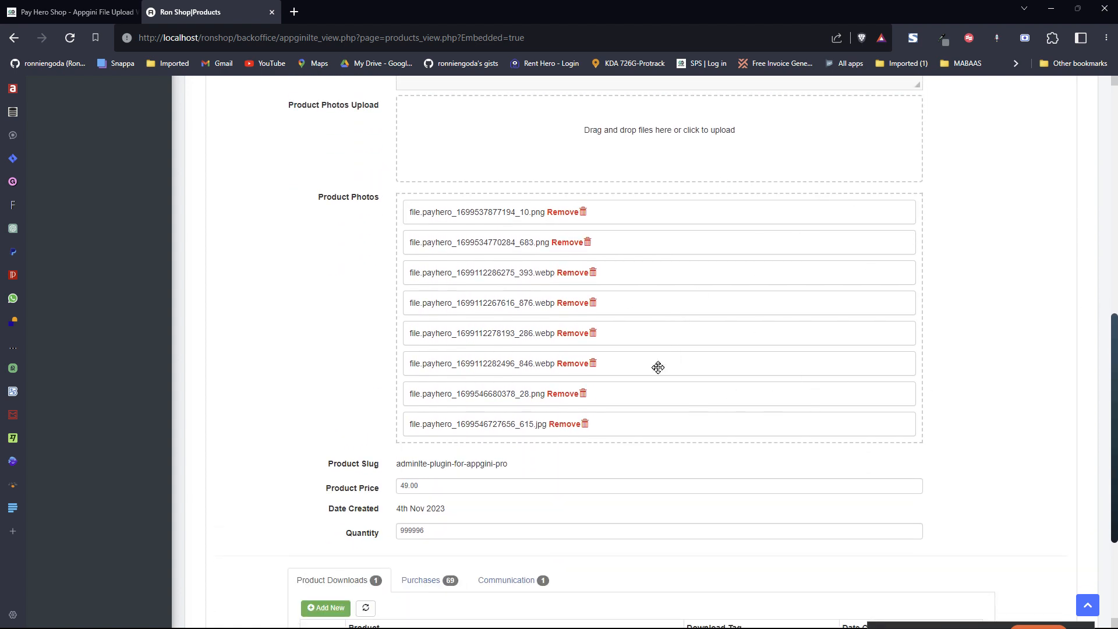
pyautogui.moveTo(650, 419); pyautogui.dragTo(682, 329)
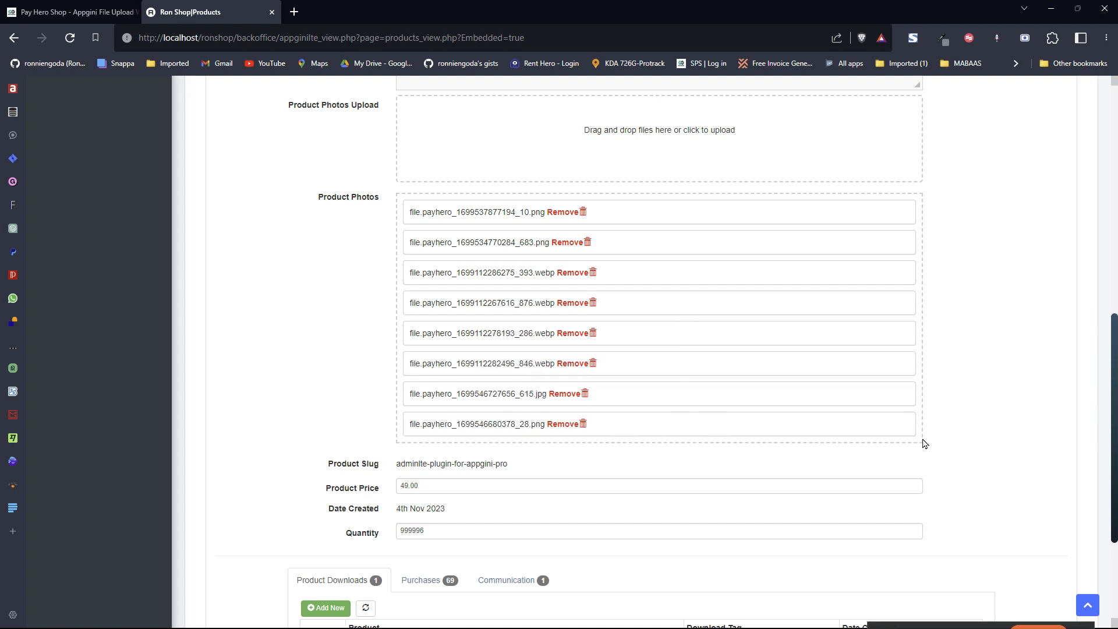
# - Remove the last five files from the Product Photos list, keeping the first three, and save the product record
pyautogui.click(570, 425)
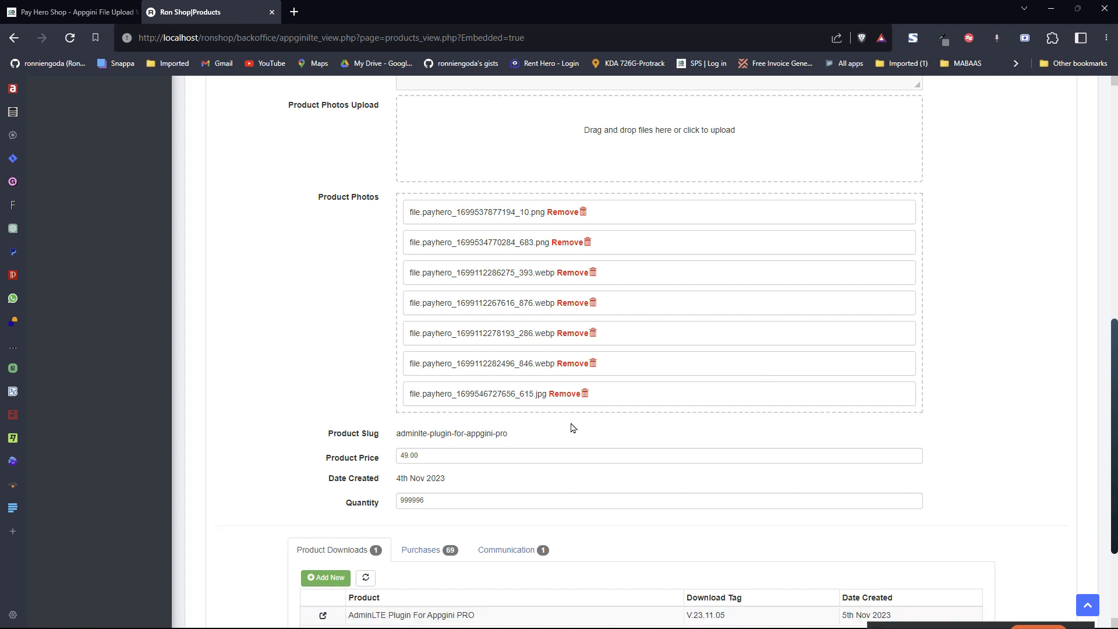
pyautogui.click(564, 395)
pyautogui.click(572, 364)
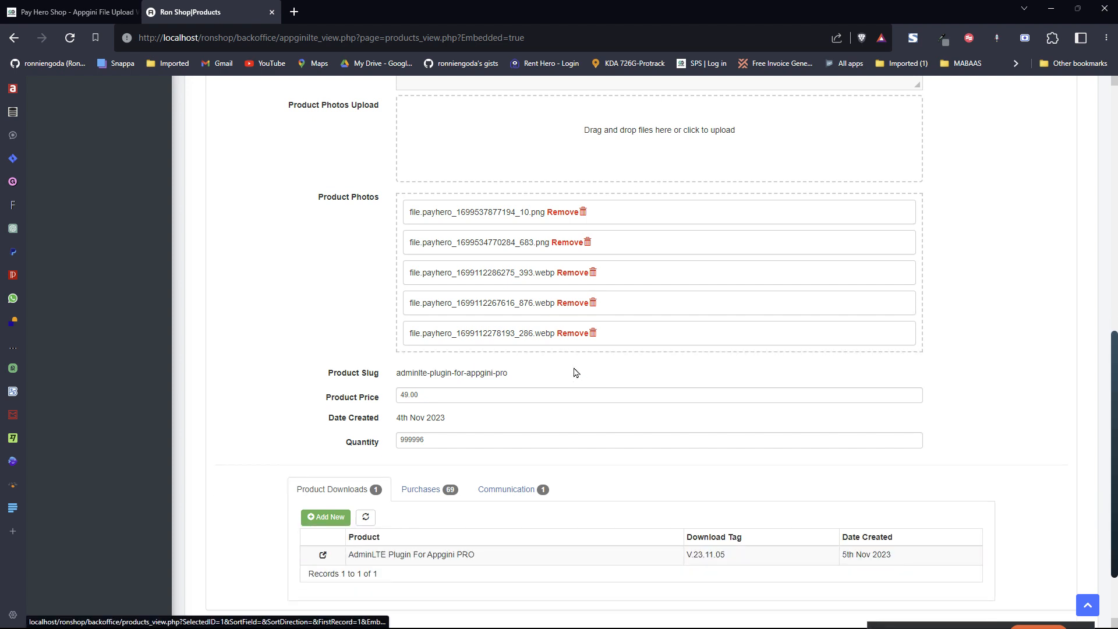
pyautogui.click(575, 335)
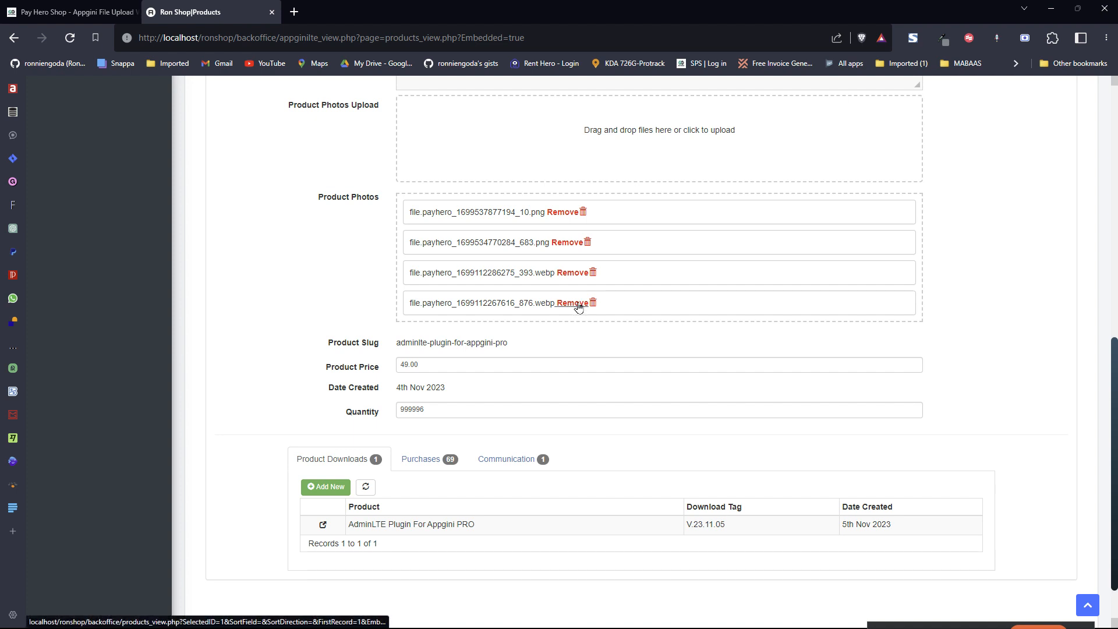
pyautogui.click(574, 304)
pyautogui.scroll(4, 655, 455)
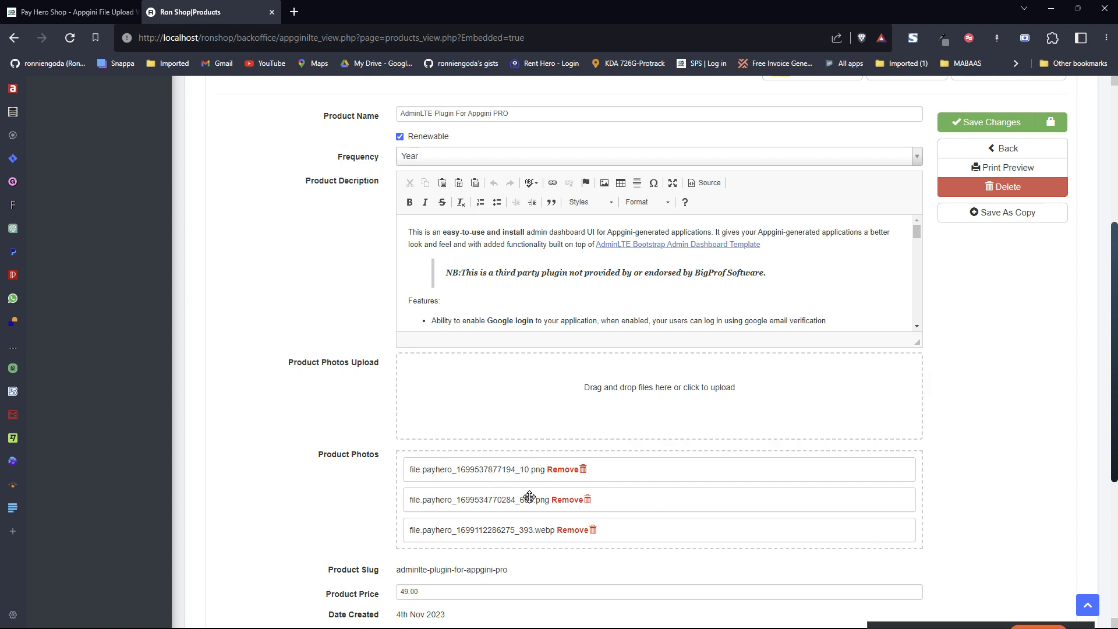
pyautogui.click(978, 125)
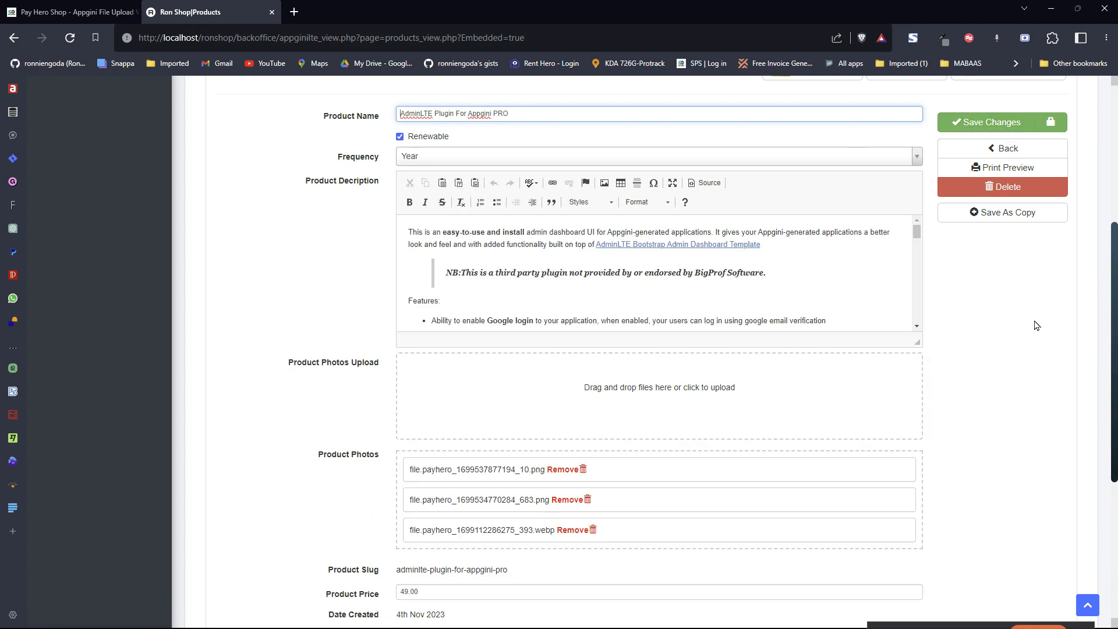
pyautogui.scroll(3, 399, 184)
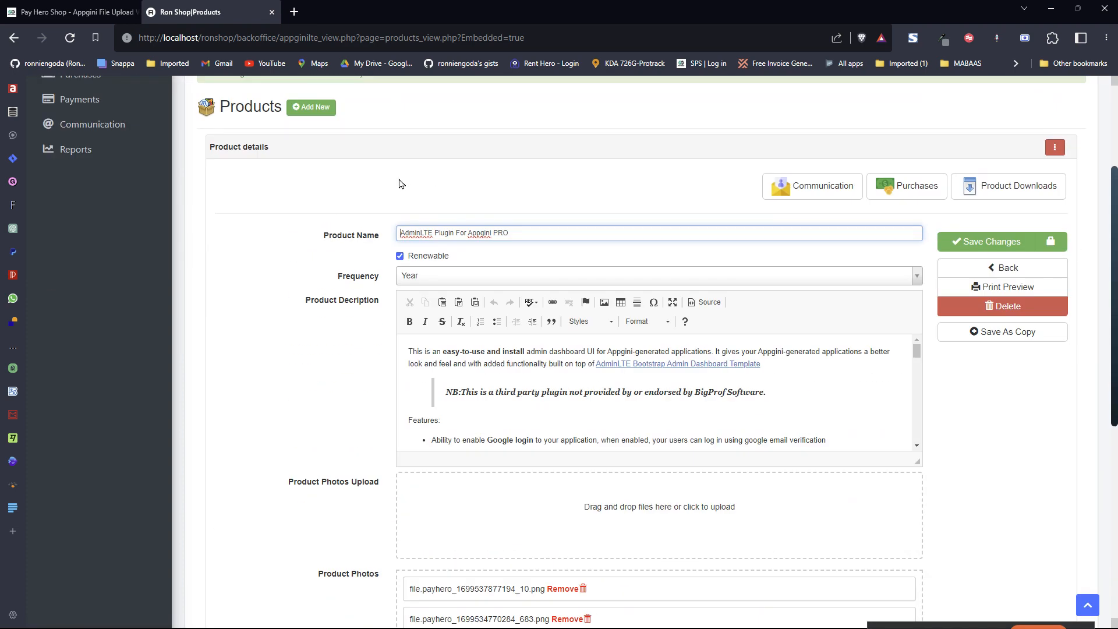
pyautogui.scroll(-4, 625, 294)
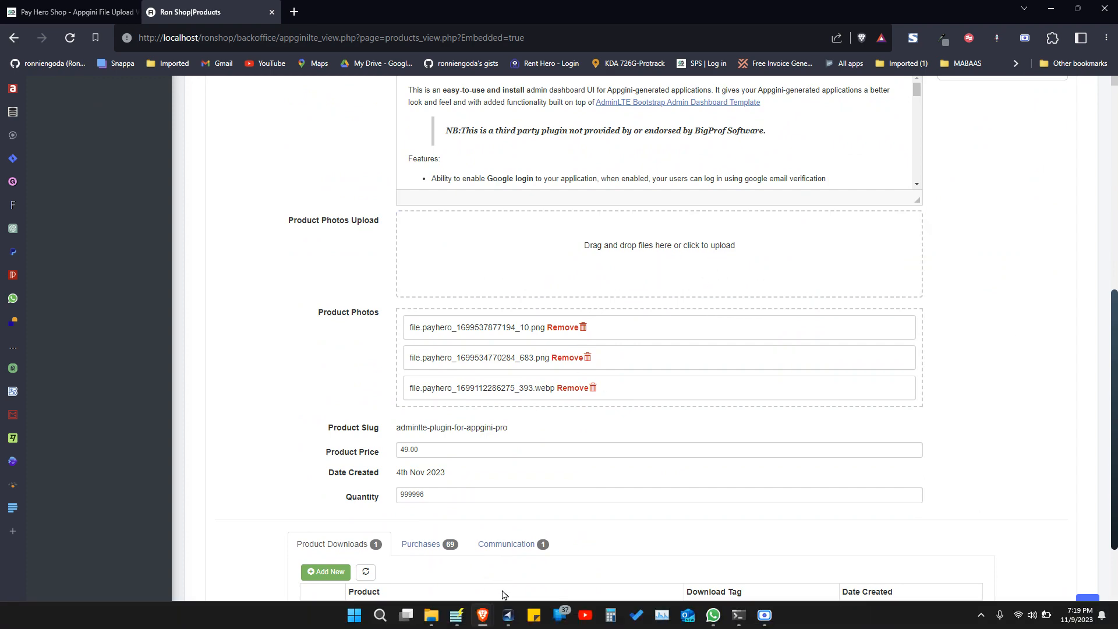
# - Examine the max file size, show remove button and uploaded file clickable values of the DropzoneManager in tablename-dv.js
pyautogui.click(493, 542)
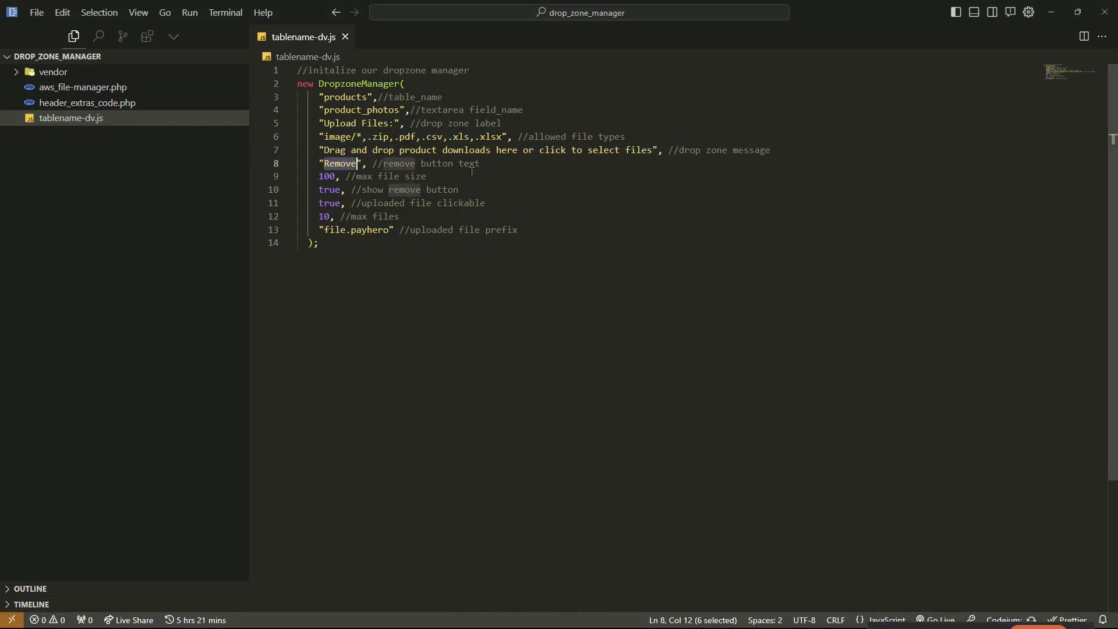
pyautogui.click(441, 176)
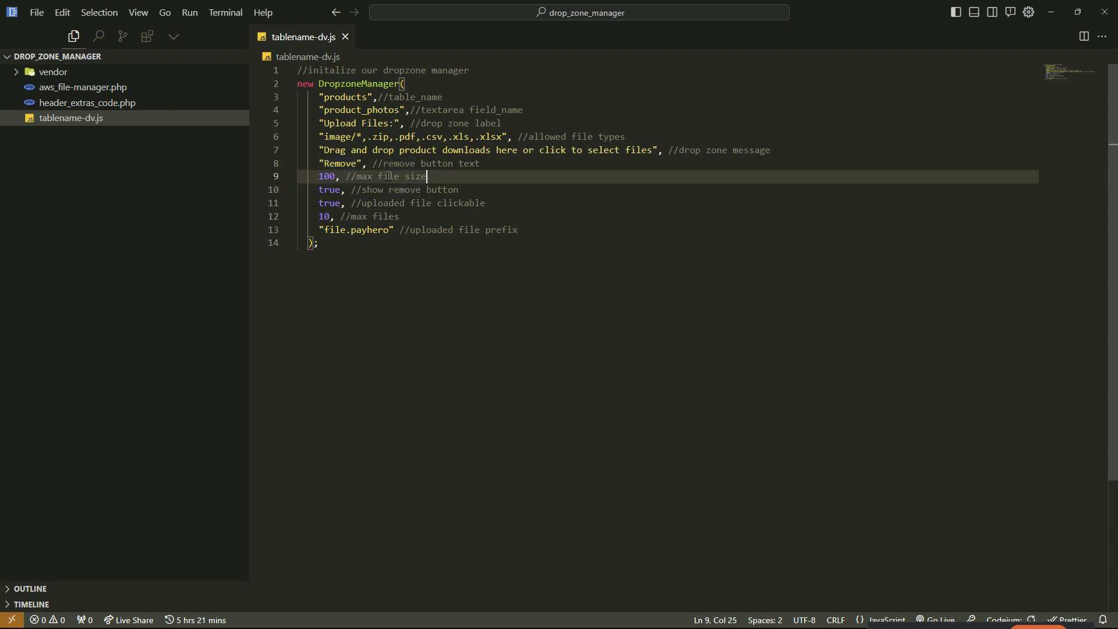
pyautogui.doubleClick(331, 176)
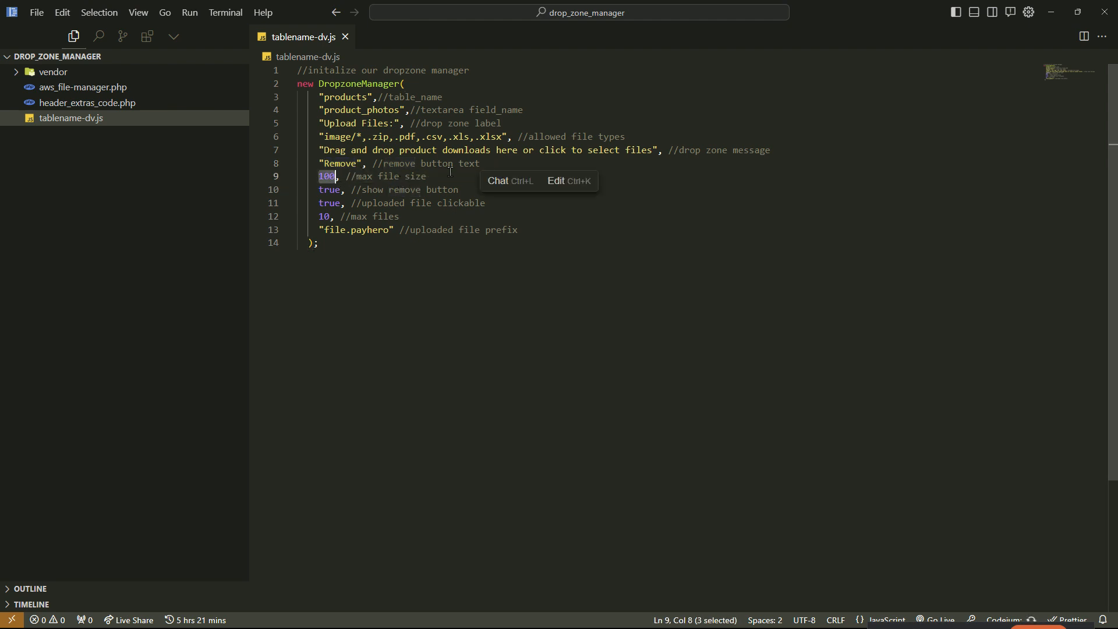
pyautogui.click(389, 175)
pyautogui.doubleClick(328, 176)
pyautogui.press('Down')
pyautogui.hotkey('ctrl', 'd')
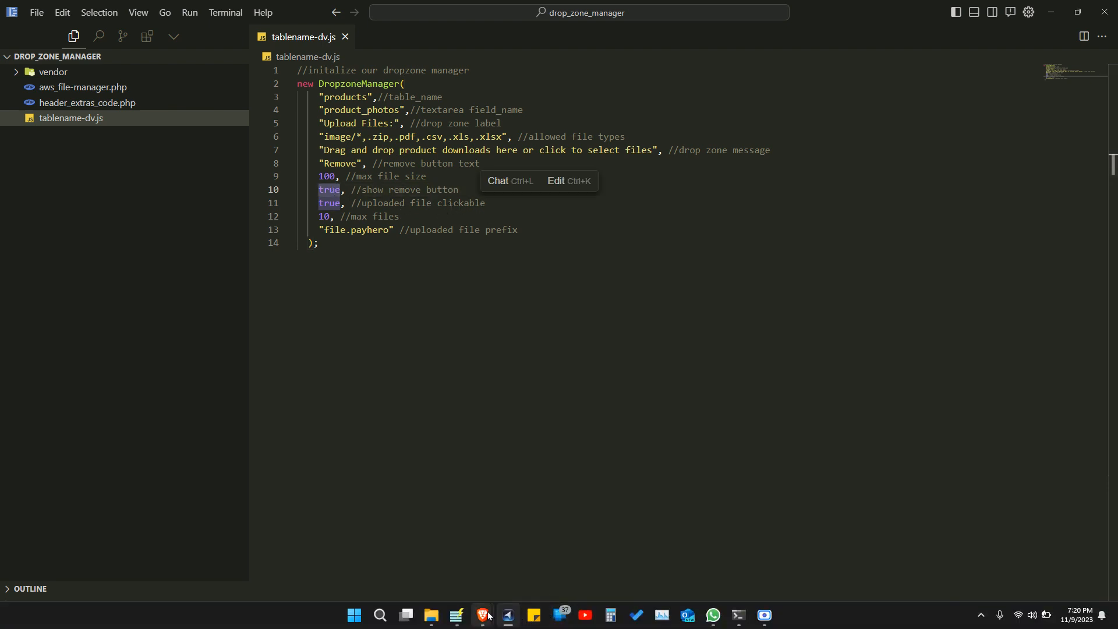
# - Upload the Blue Illustration Online Shopping Facebook Cover image to the browser's product record, and return to tablename-dv.js in the code editor
pyautogui.moveTo(482, 616)
pyautogui.click(443, 555)
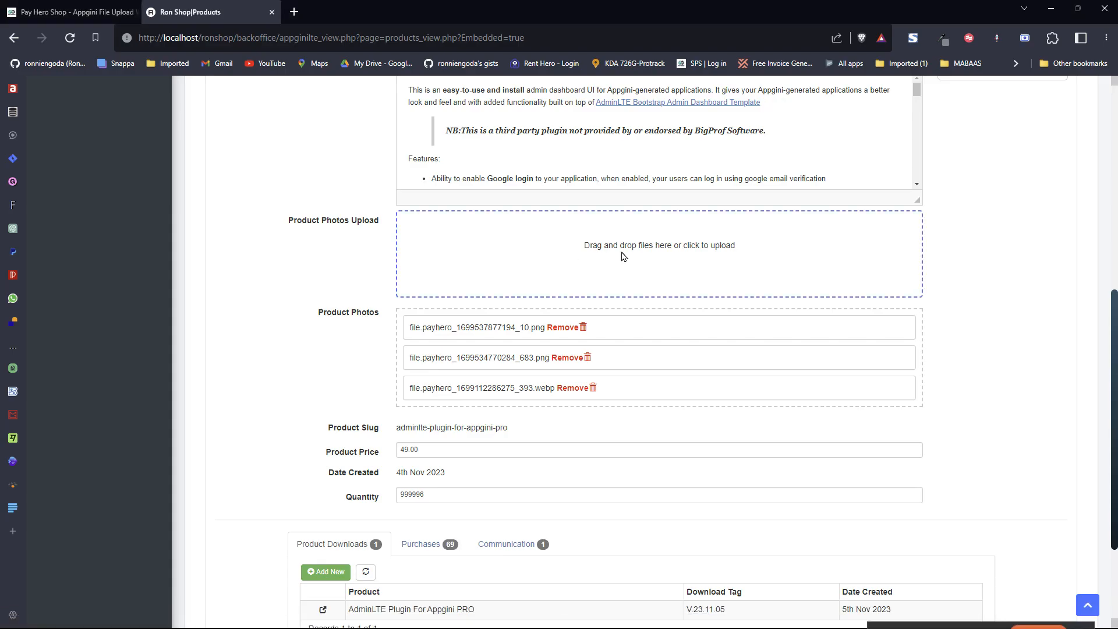
pyautogui.click(618, 253)
pyautogui.click(268, 207)
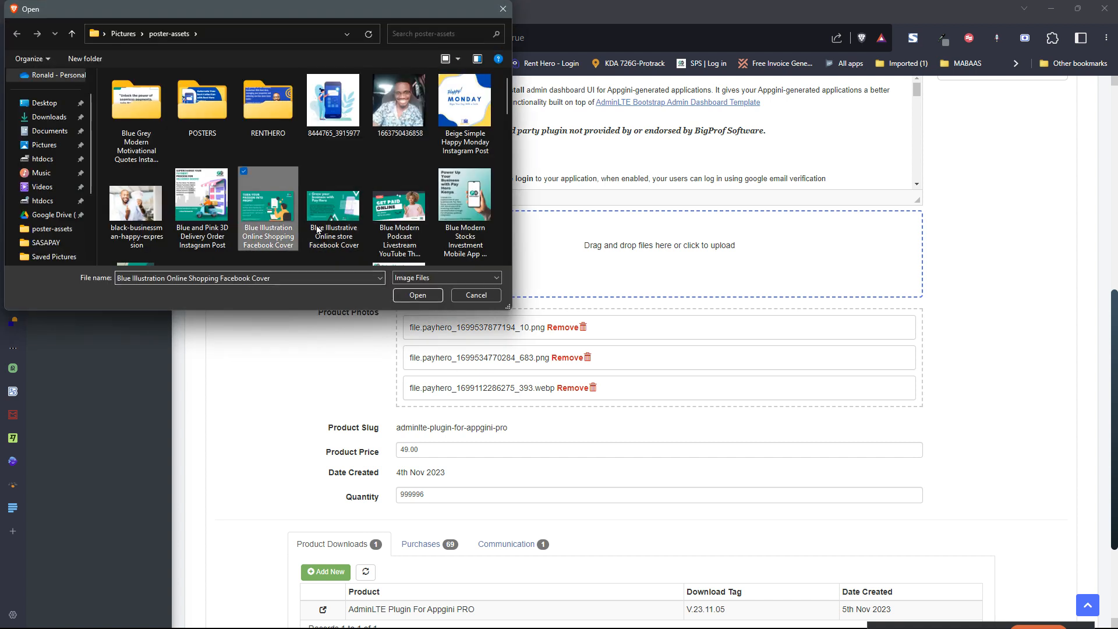
pyautogui.click(407, 298)
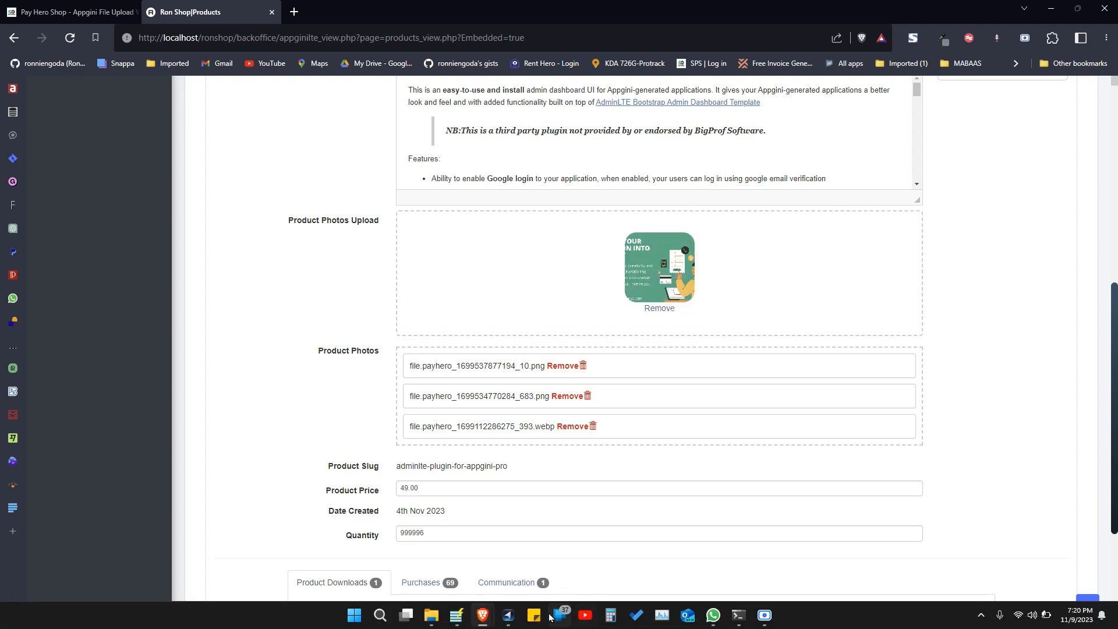
pyautogui.click(512, 609)
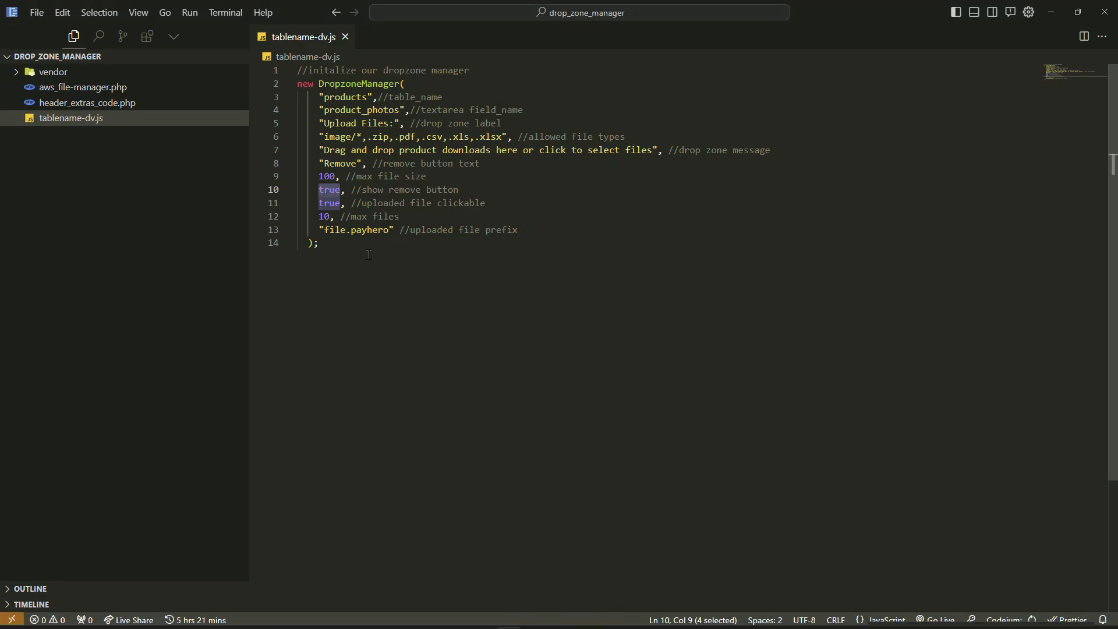
# - Examine the max files and uploaded file prefix values in tablename-dv.js, comparing the prefix with the Product Photos file names in the browser
pyautogui.doubleClick(319, 217)
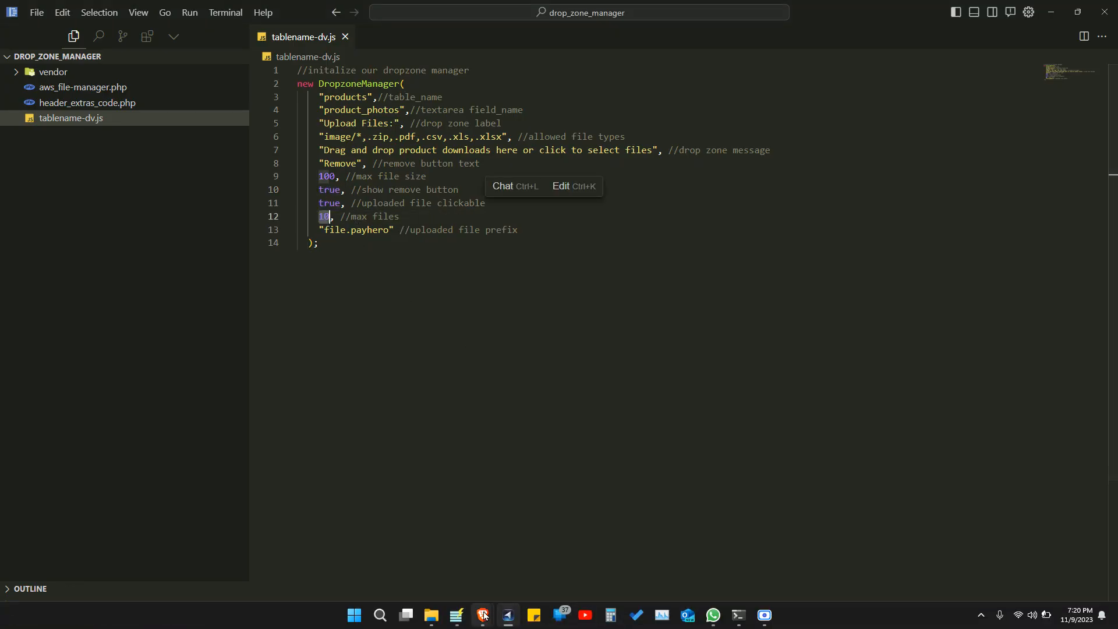
pyautogui.moveTo(485, 614)
pyautogui.click(420, 557)
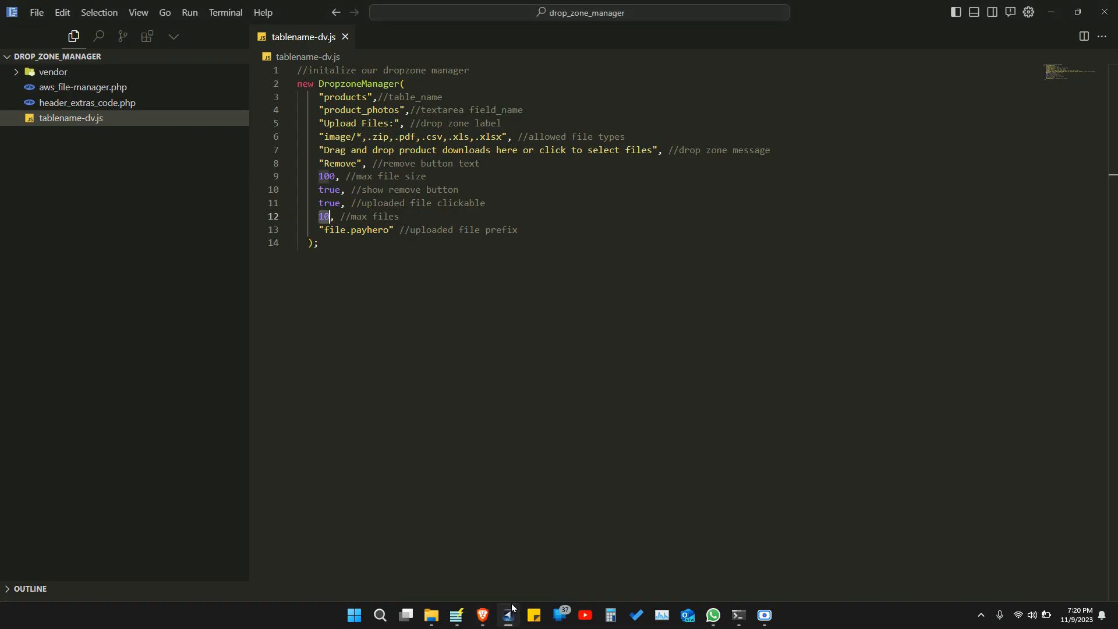
pyautogui.click(509, 615)
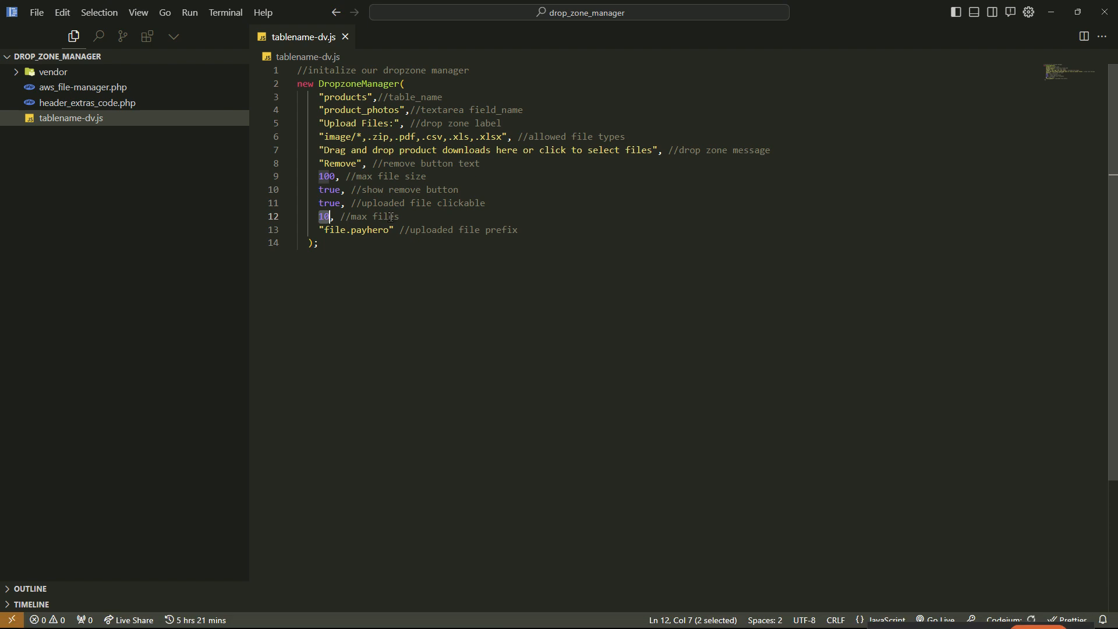
pyautogui.click(549, 231)
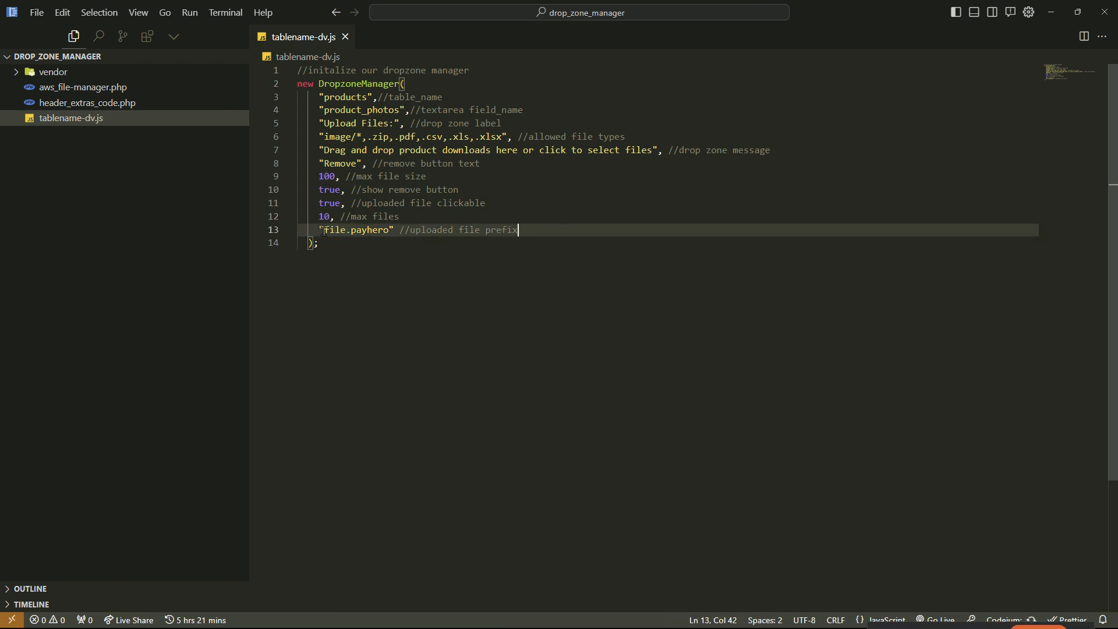
pyautogui.moveTo(325, 231); pyautogui.dragTo(388, 231)
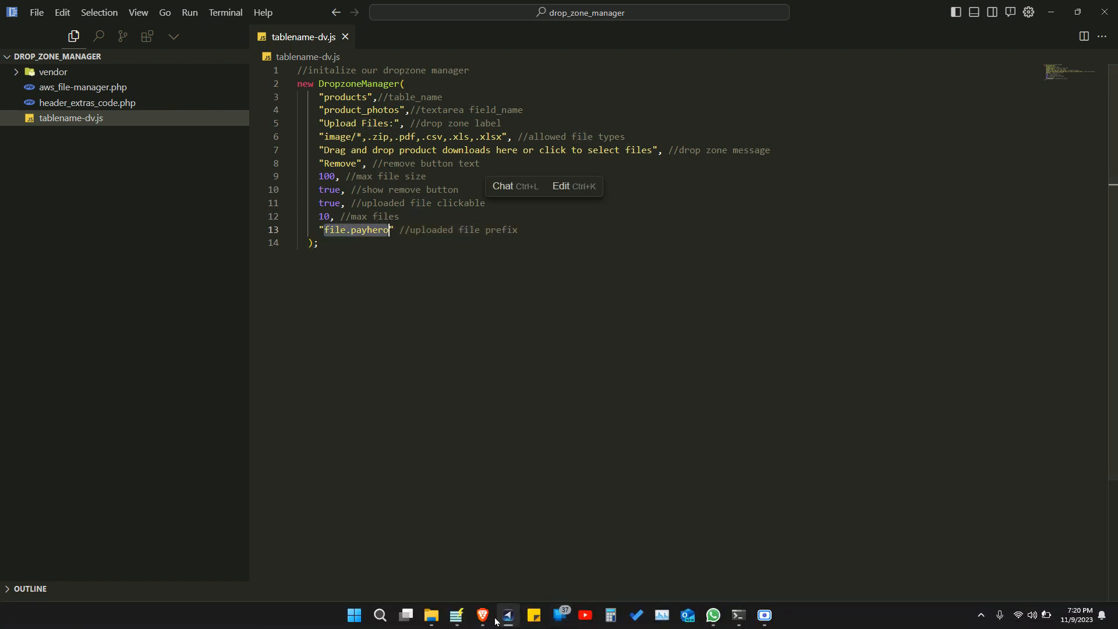
pyautogui.moveTo(482, 621)
pyautogui.click(455, 579)
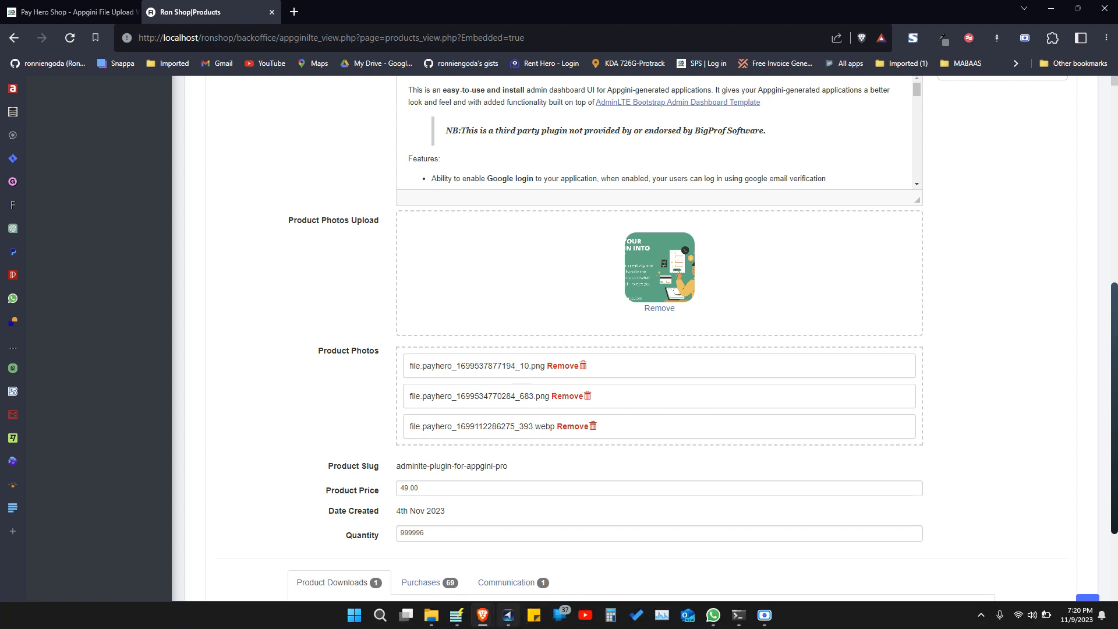
pyautogui.click(508, 618)
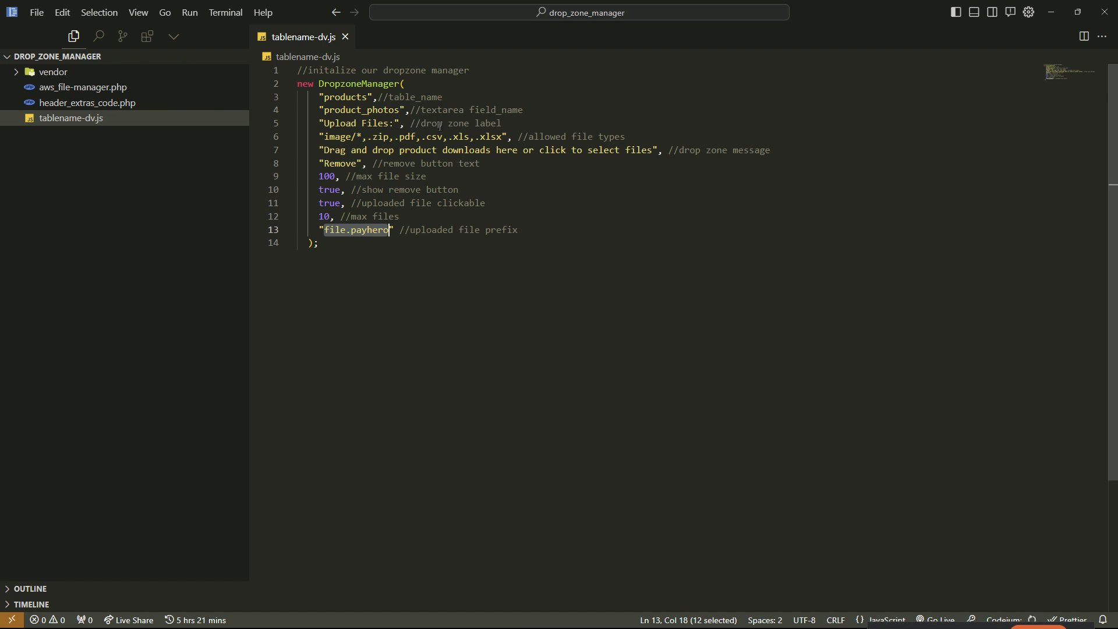
# - Switch to the browser and review the product record's photo upload area and Product Photos list
pyautogui.moveTo(482, 615)
pyautogui.click(453, 561)
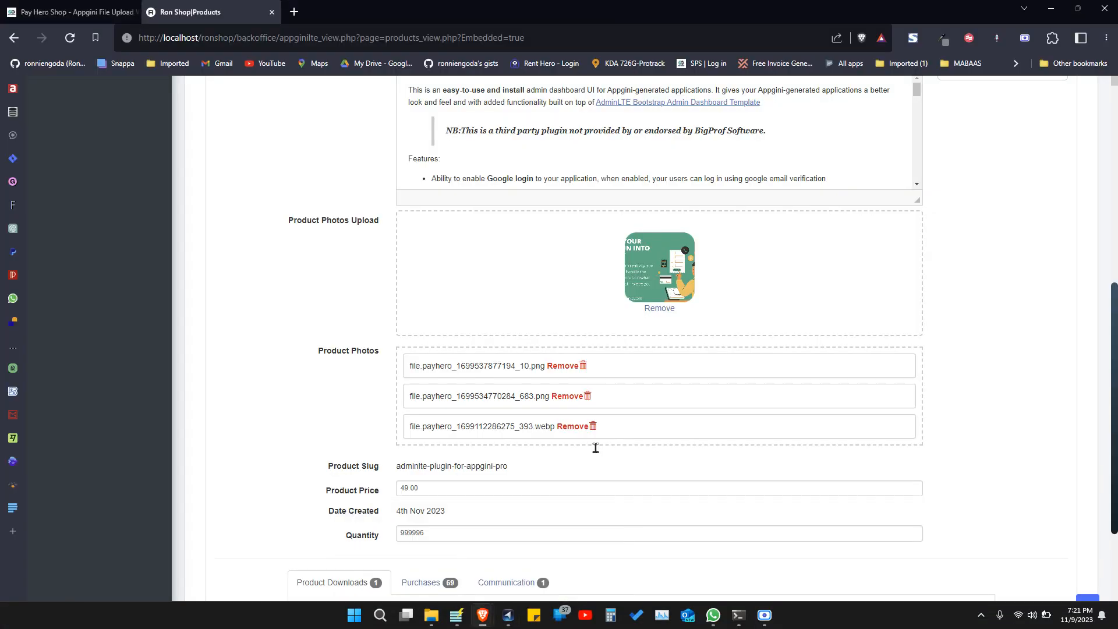
pyautogui.scroll(2, 594, 449)
pyautogui.scroll(1, 640, 349)
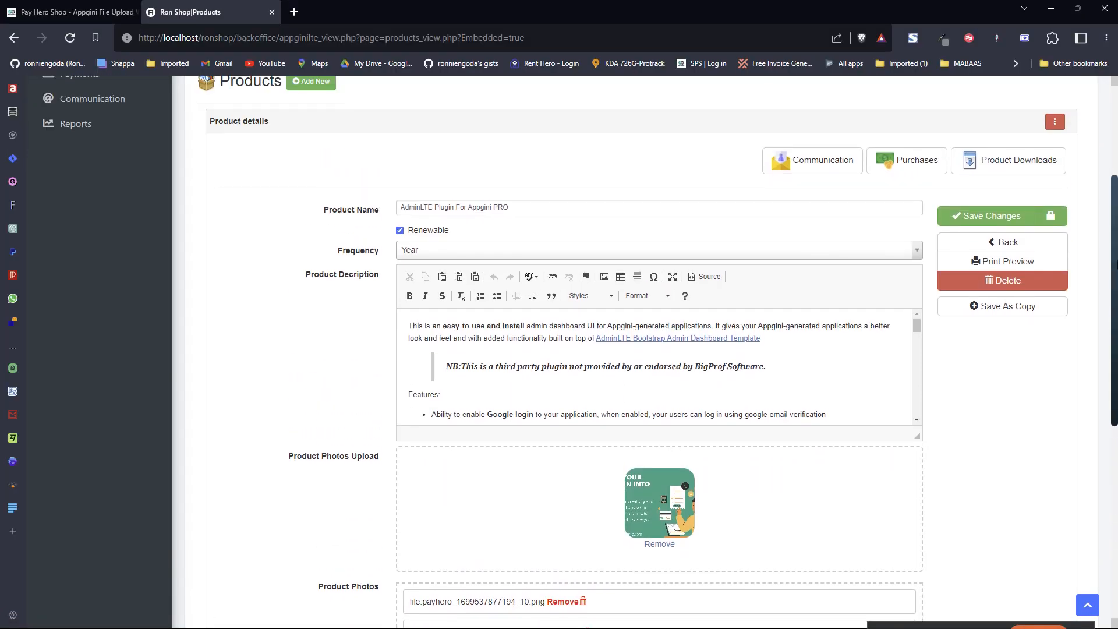
pyautogui.scroll(-2, 641, 349)
pyautogui.scroll(1, 641, 350)
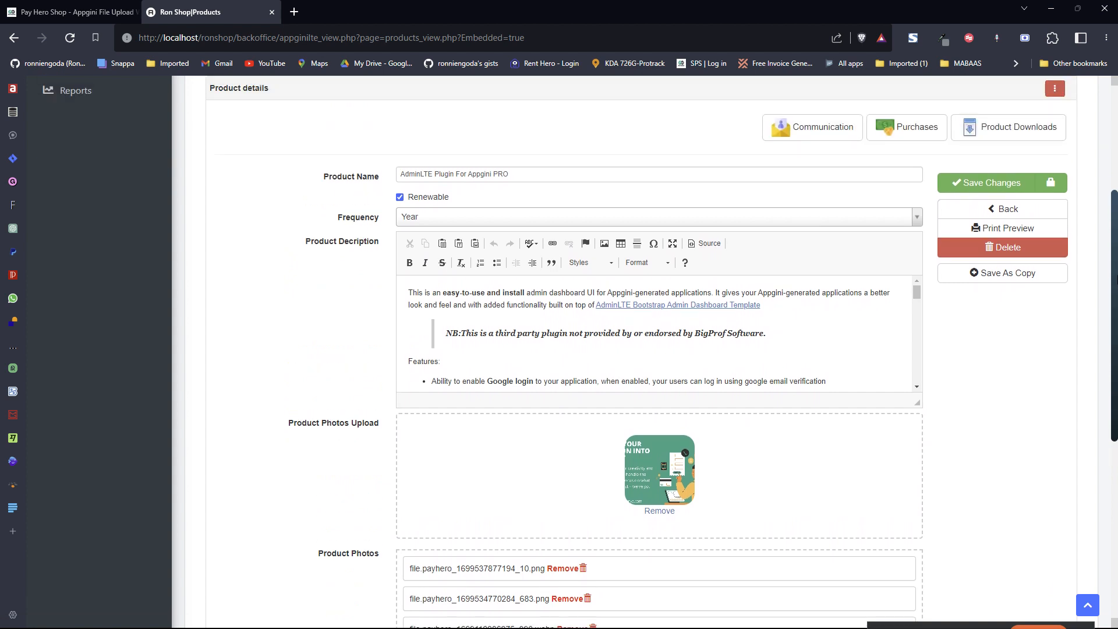
pyautogui.scroll(1, 641, 350)
pyautogui.scroll(-3, 640, 350)
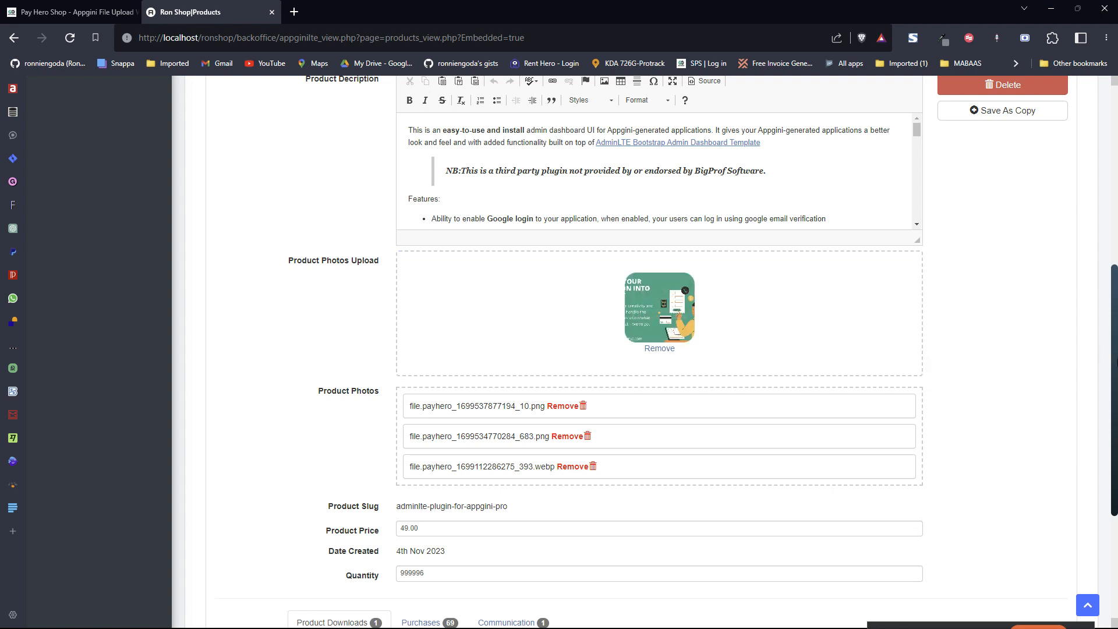
pyautogui.scroll(-1, 1026, 450)
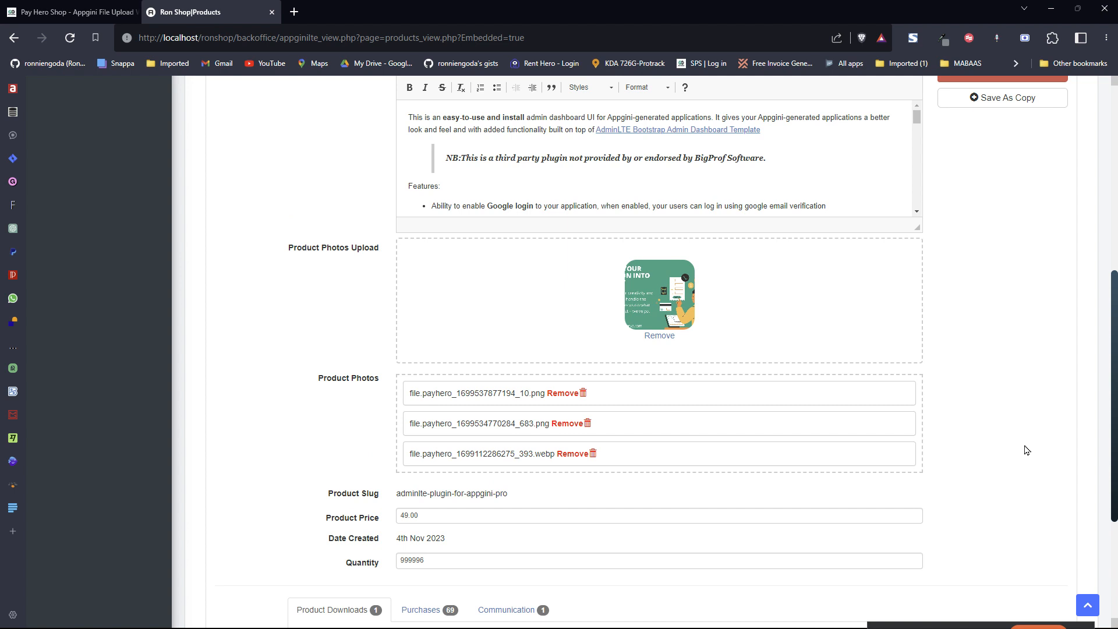
pyautogui.scroll(1, 1017, 468)
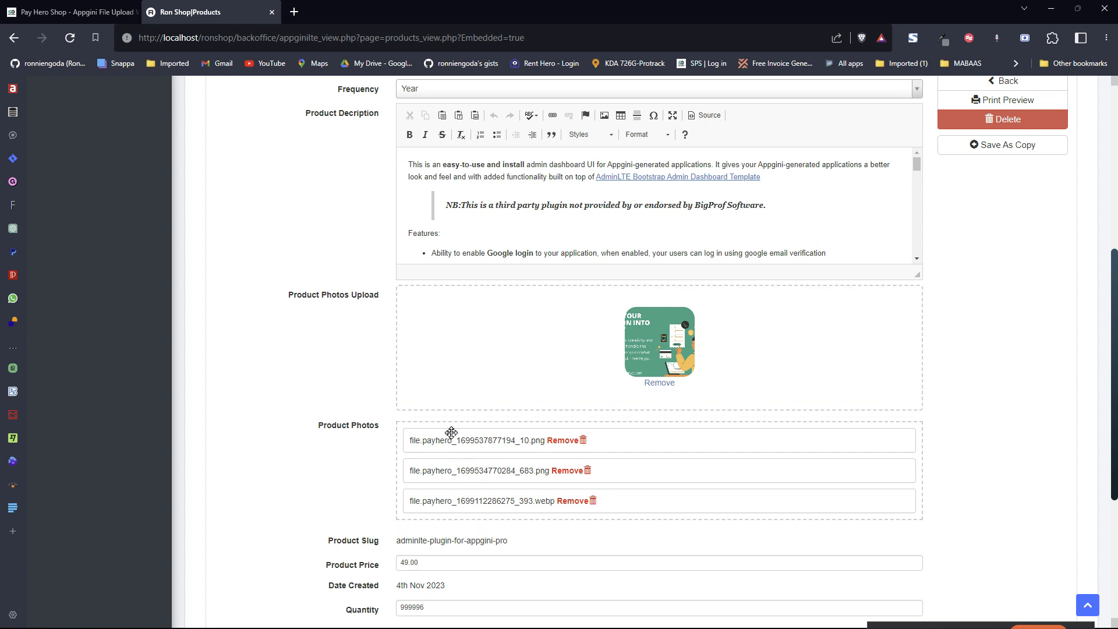
# - View the two gallery images of the Appgini File Upload plugin on its Pay Hero Shop product page
pyautogui.click(61, 5)
pyautogui.scroll(9, 1093, 291)
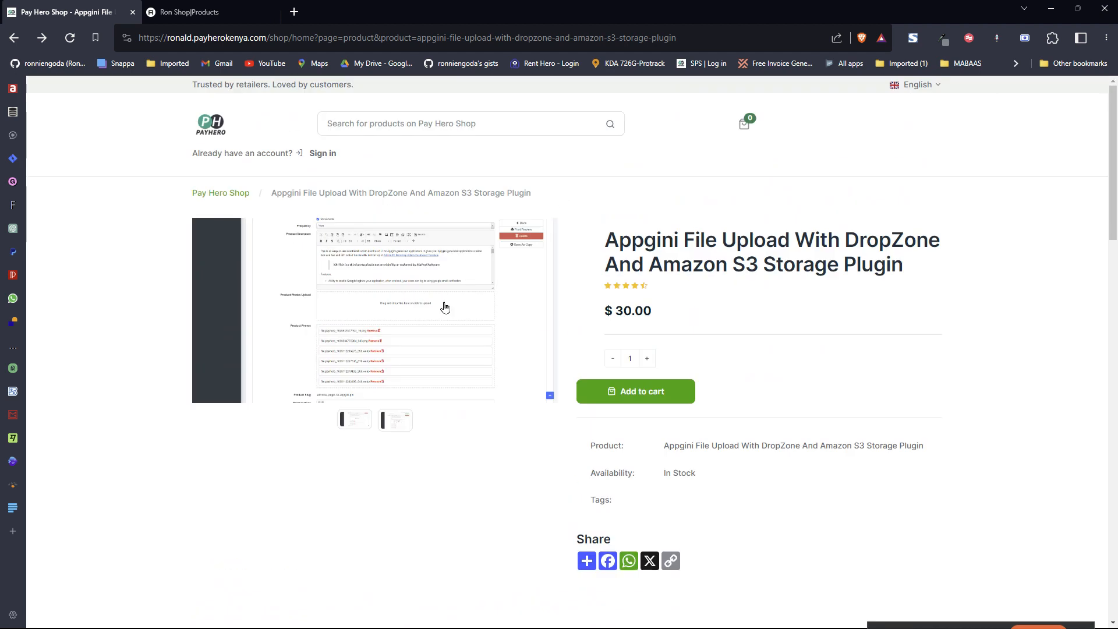
pyautogui.click(393, 420)
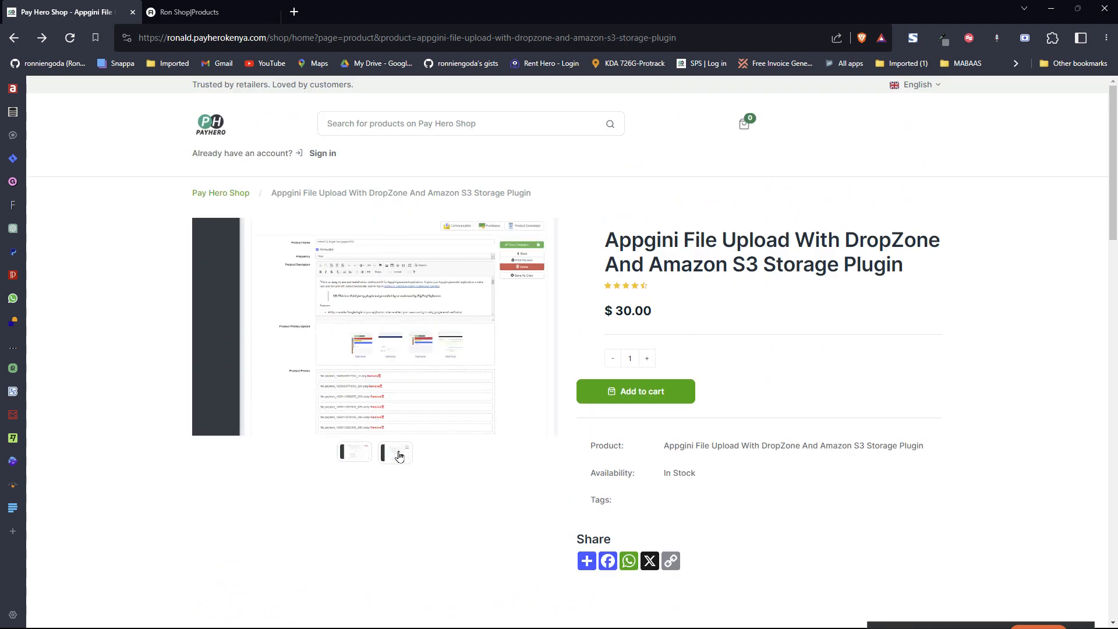
pyautogui.click(365, 458)
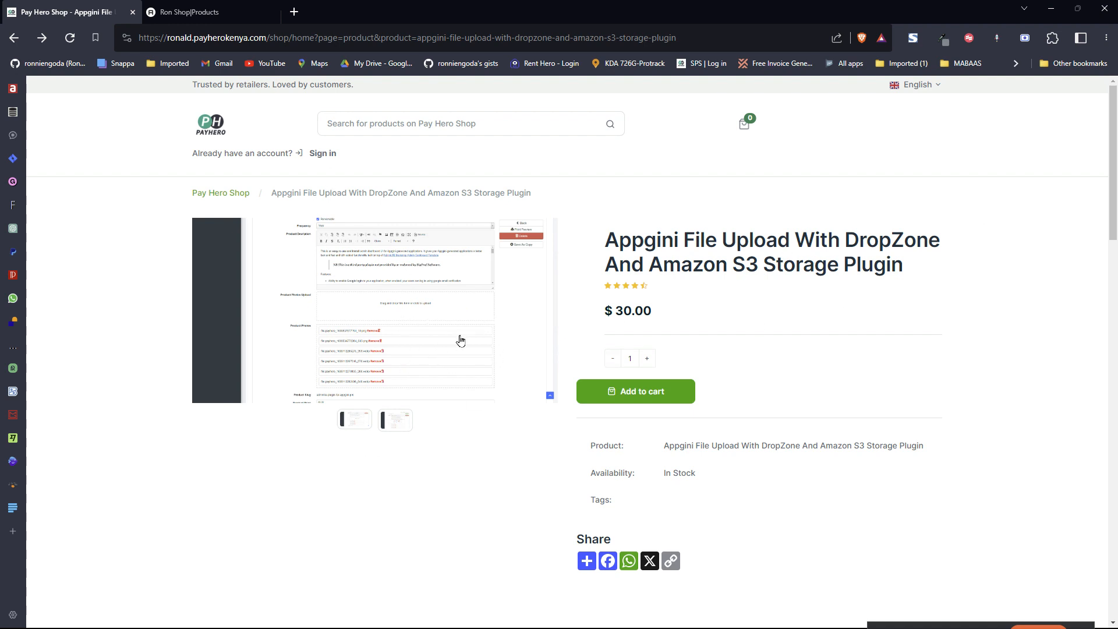
# - Inspect the Product Details image on the shop page to examine its source address, and close the developer tools
pyautogui.moveTo(1113, 215); pyautogui.dragTo(1093, 365)
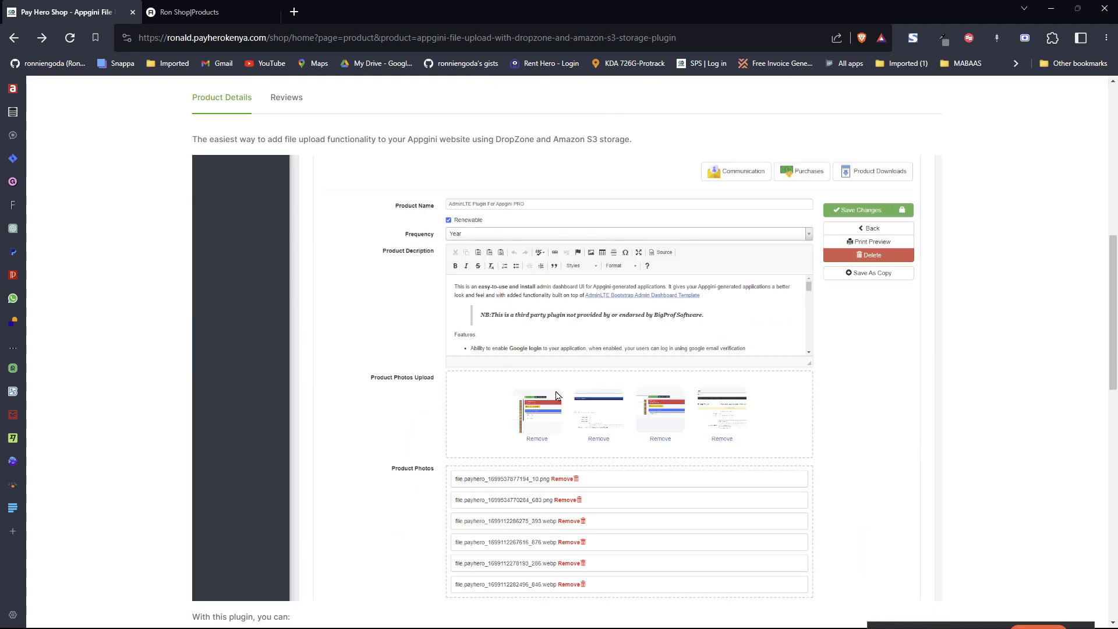
pyautogui.rightClick(556, 397)
pyautogui.click(608, 532)
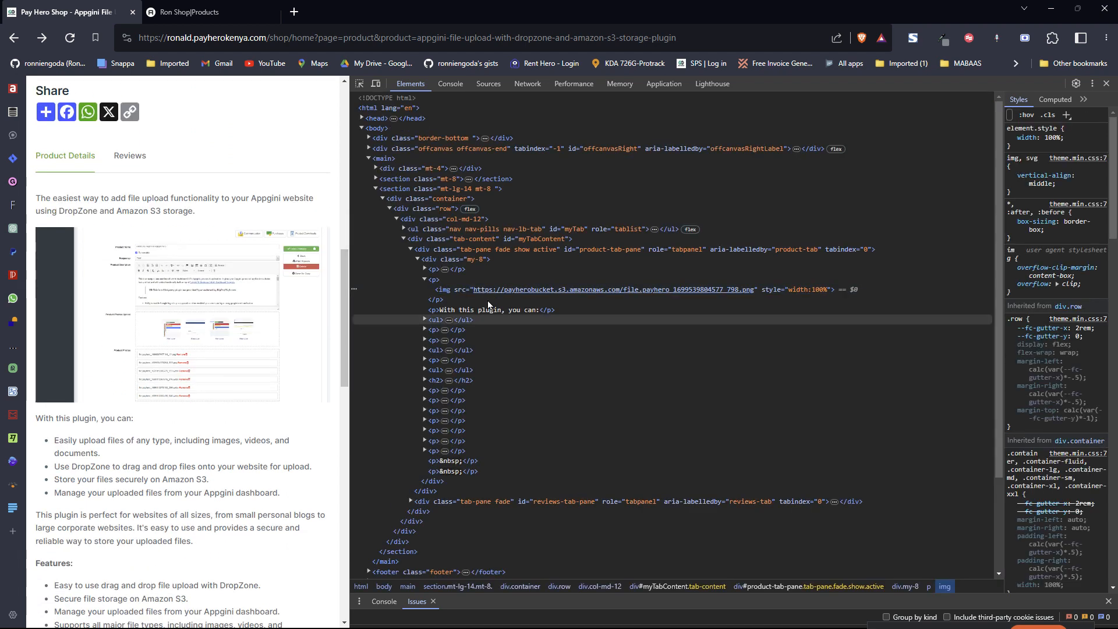
pyautogui.moveTo(574, 290)
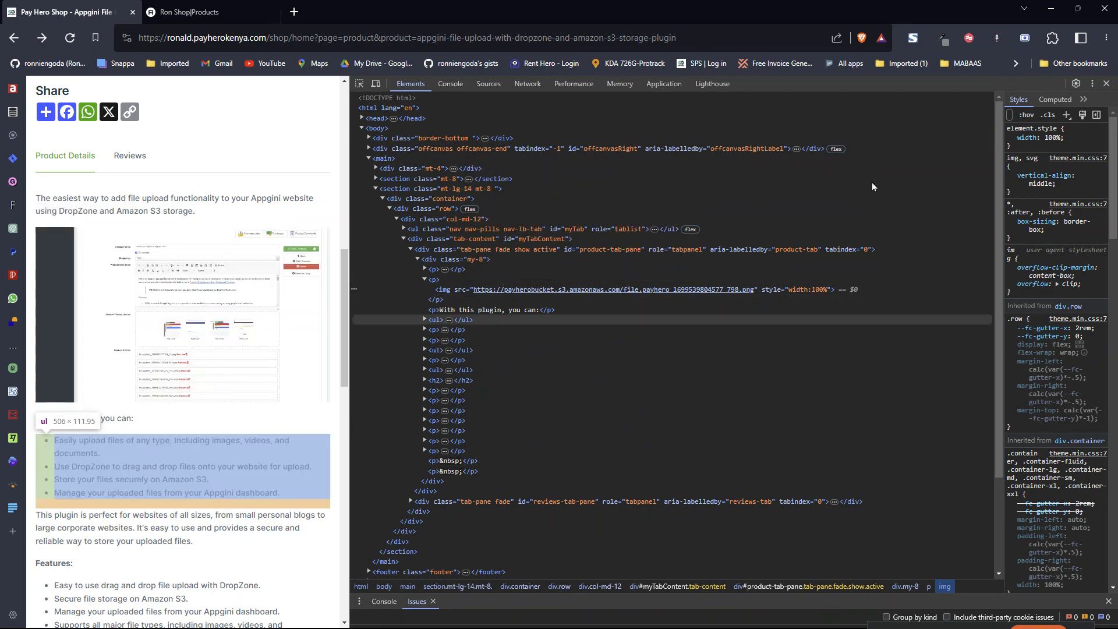
pyautogui.press('F12')
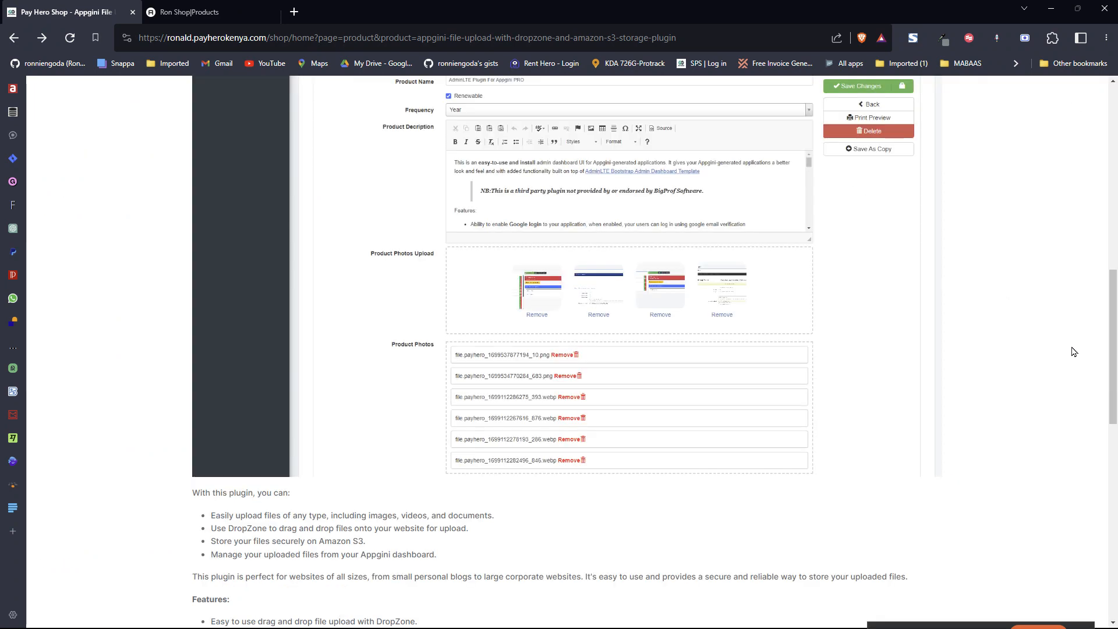
# - Compare the gallery and description images on the shop page with the photo upload and Product Photos fields of the Ron Shop product record
pyautogui.scroll(10, 1076, 244)
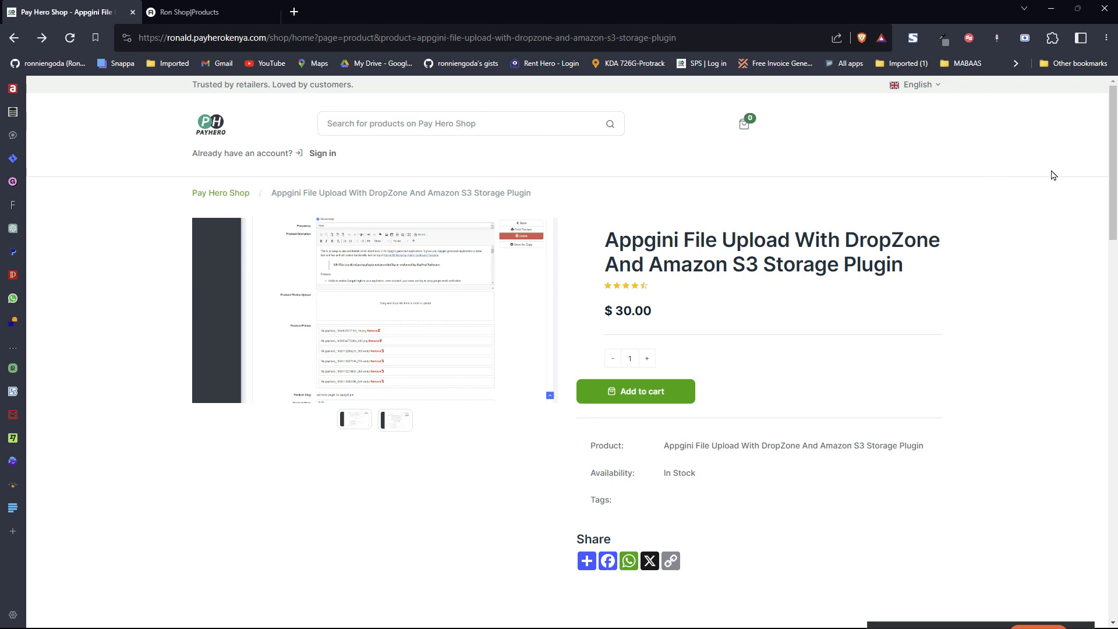
pyautogui.moveTo(1114, 161); pyautogui.dragTo(1114, 305)
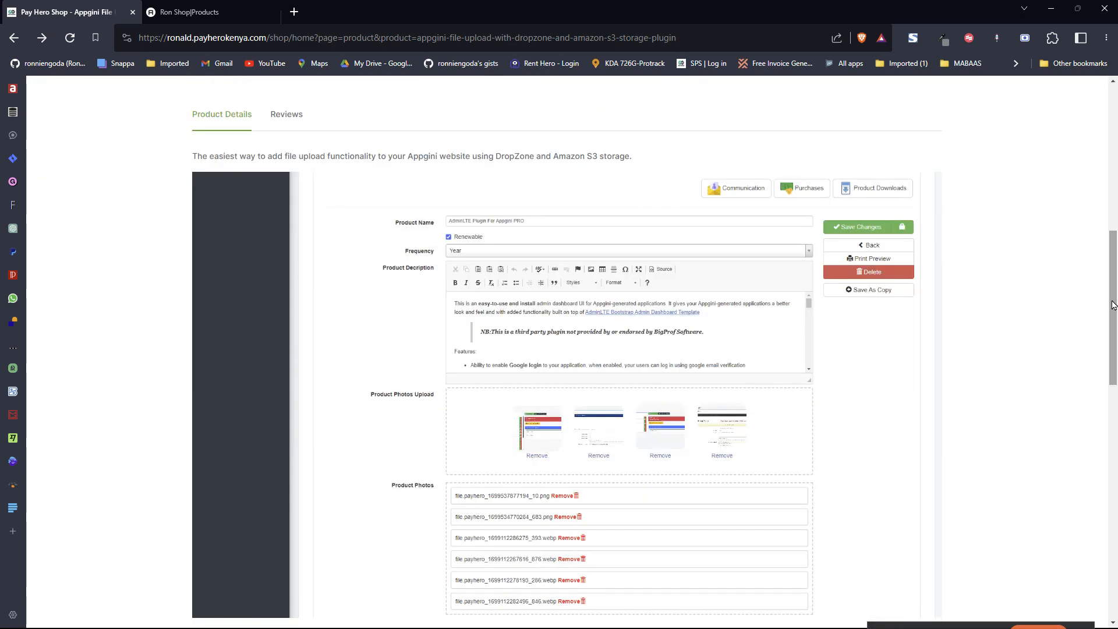
pyautogui.click(193, 12)
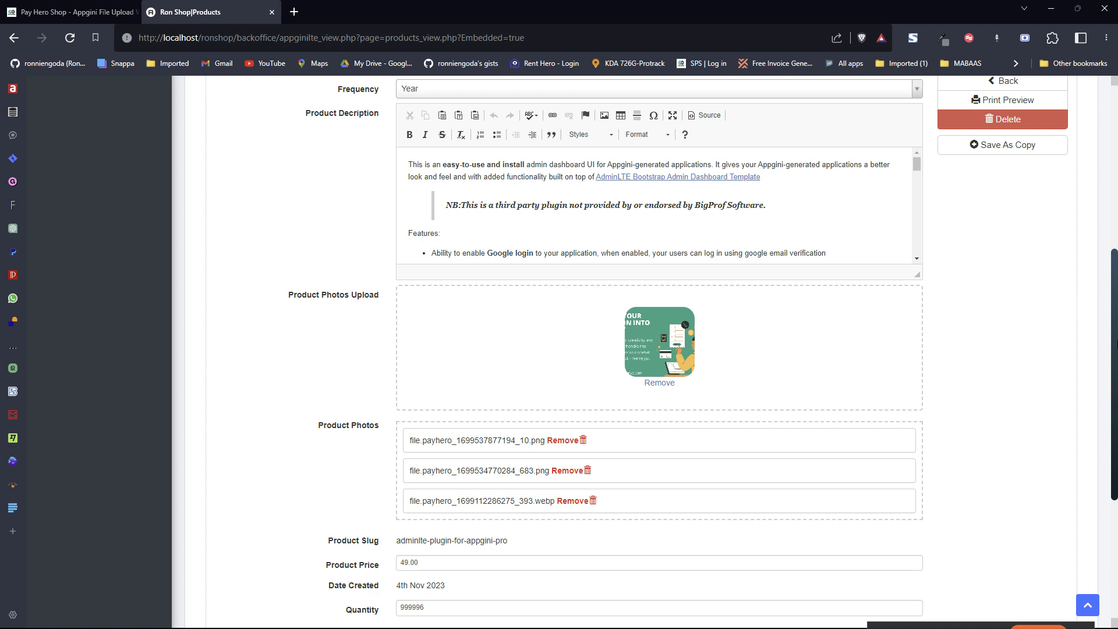
pyautogui.scroll(3, 982, 156)
pyautogui.scroll(-1, 982, 156)
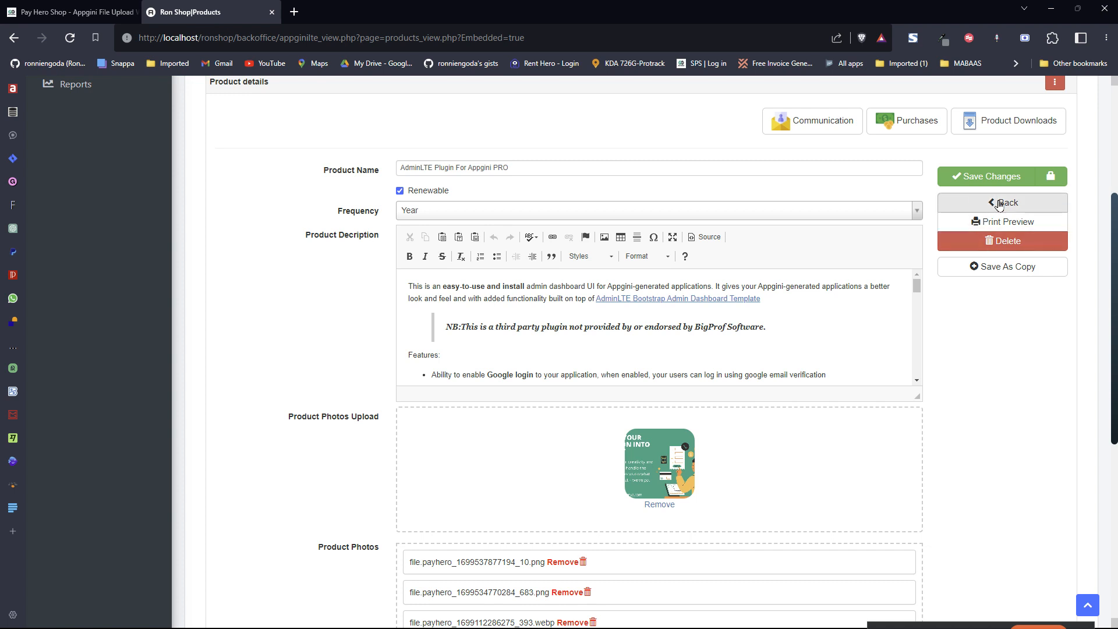
pyautogui.scroll(-4, 561, 454)
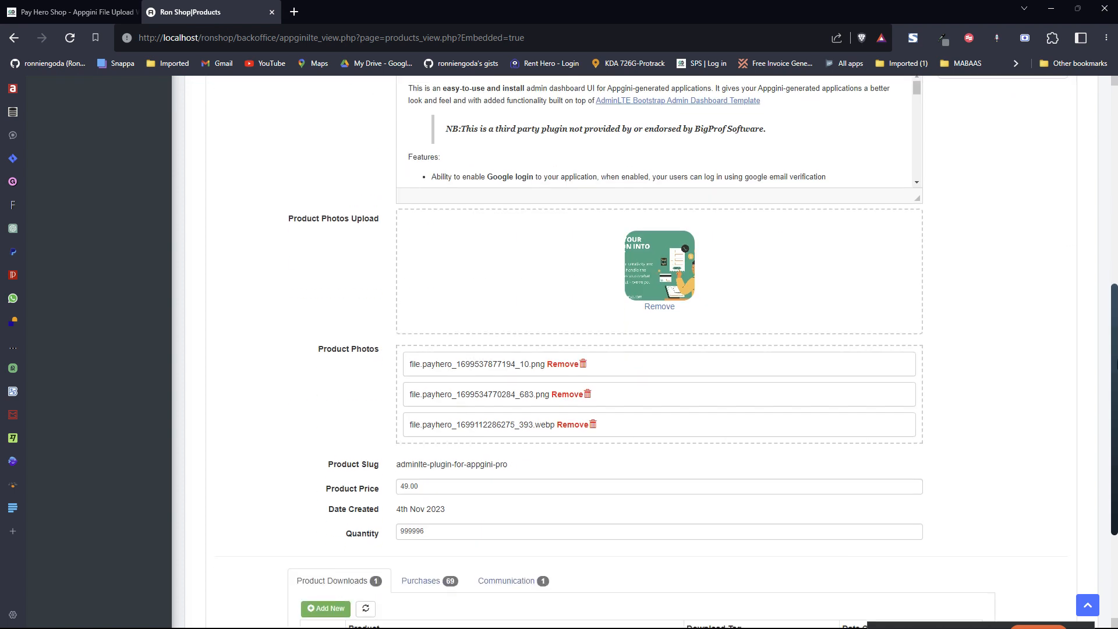
pyautogui.scroll(3, 561, 454)
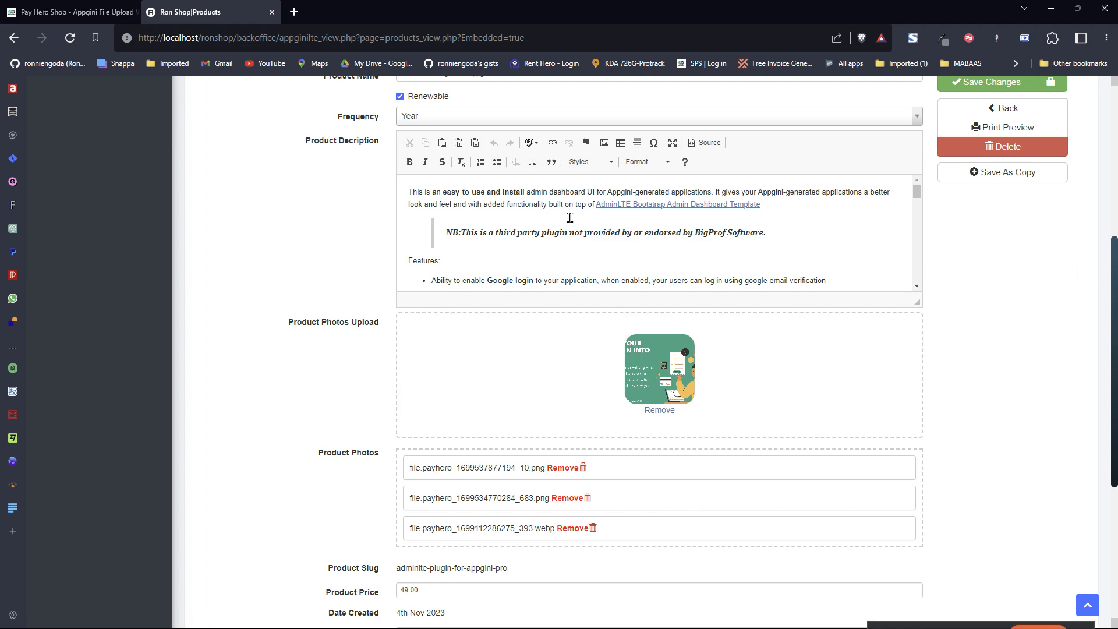
pyautogui.hotkey('ctrl', 'Tab')
pyautogui.scroll(10, 1116, 372)
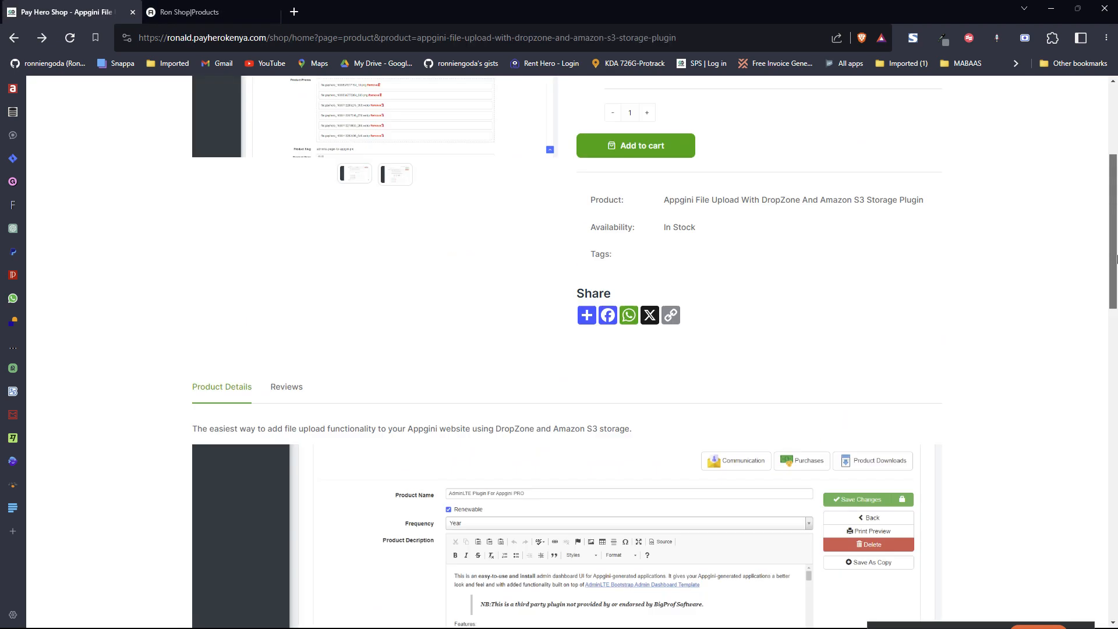
pyautogui.hotkey('ctrl', 'Tab')
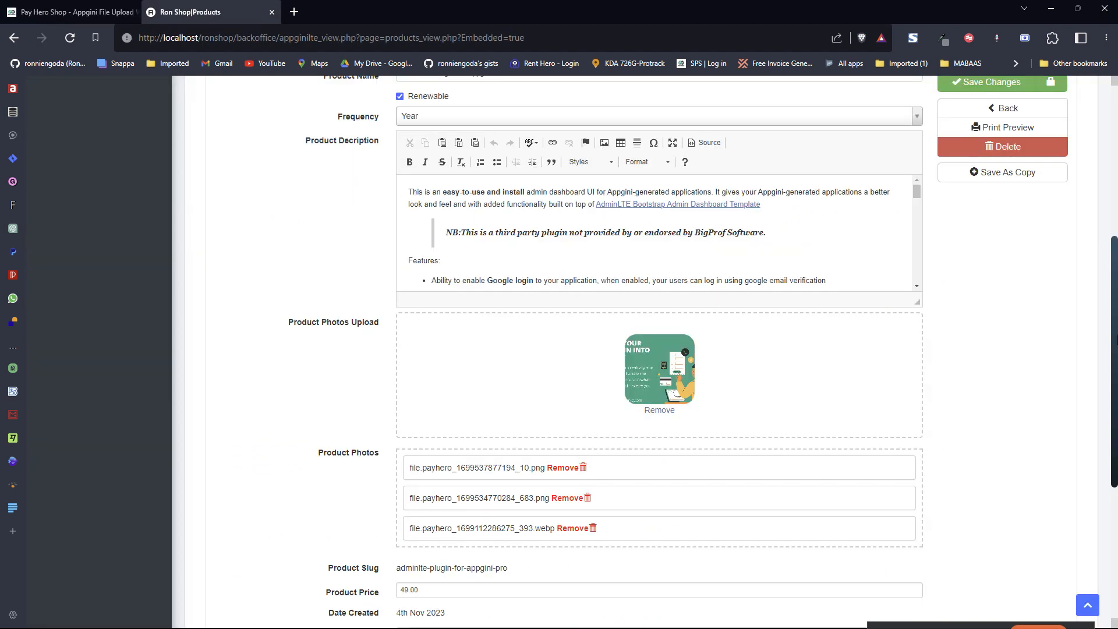
pyautogui.scroll(-2, 989, 398)
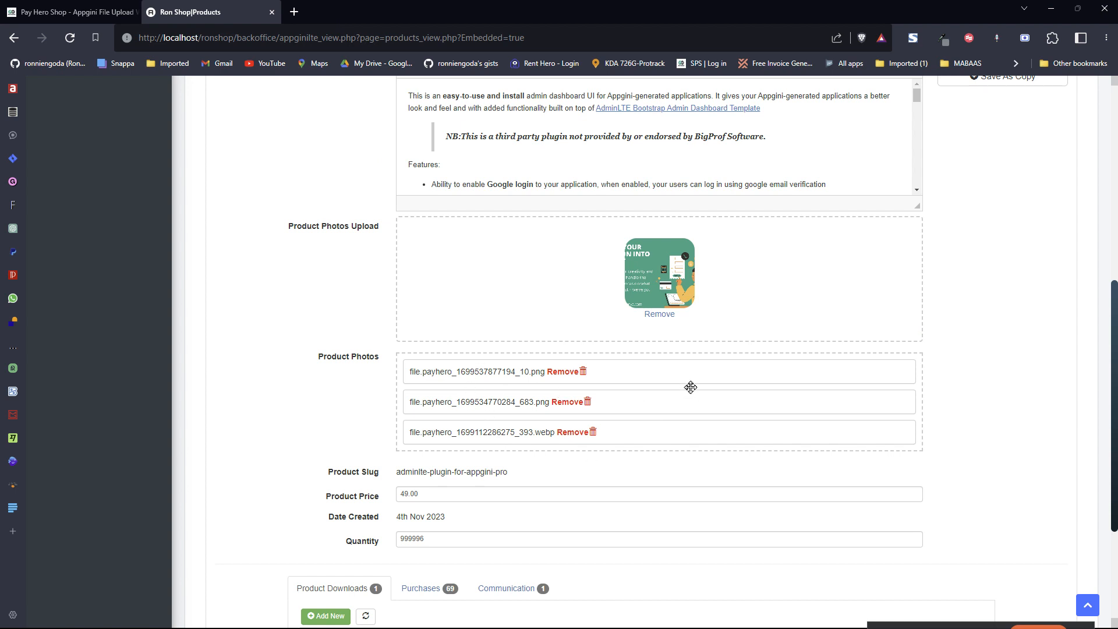
# - Load localhost/phpmyadmin in a new browser tab and open the ron_shop database
pyautogui.click(293, 11)
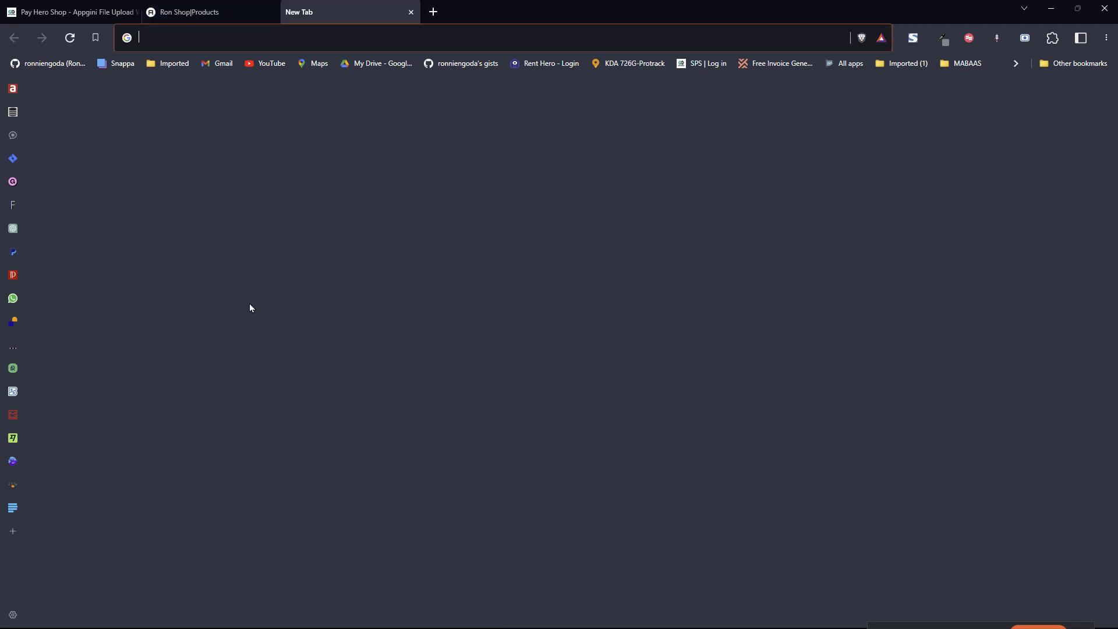
pyautogui.write('lo')
pyautogui.press('Right')
pyautogui.press('BackSpace')
pyautogui.press('BackSpace')
pyautogui.press('BackSpace')
pyautogui.press('BackSpace')
pyautogui.press('BackSpace')
pyautogui.press('BackSpace')
pyautogui.press('BackSpace')
pyautogui.press('BackSpace')
pyautogui.press('BackSpace')
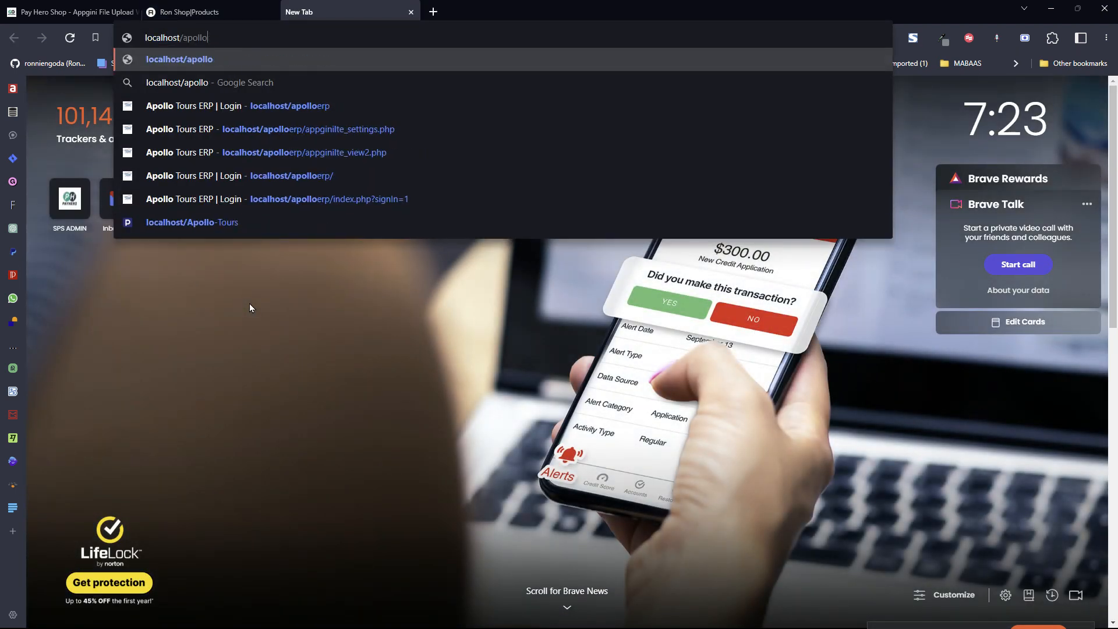
pyautogui.write('p')
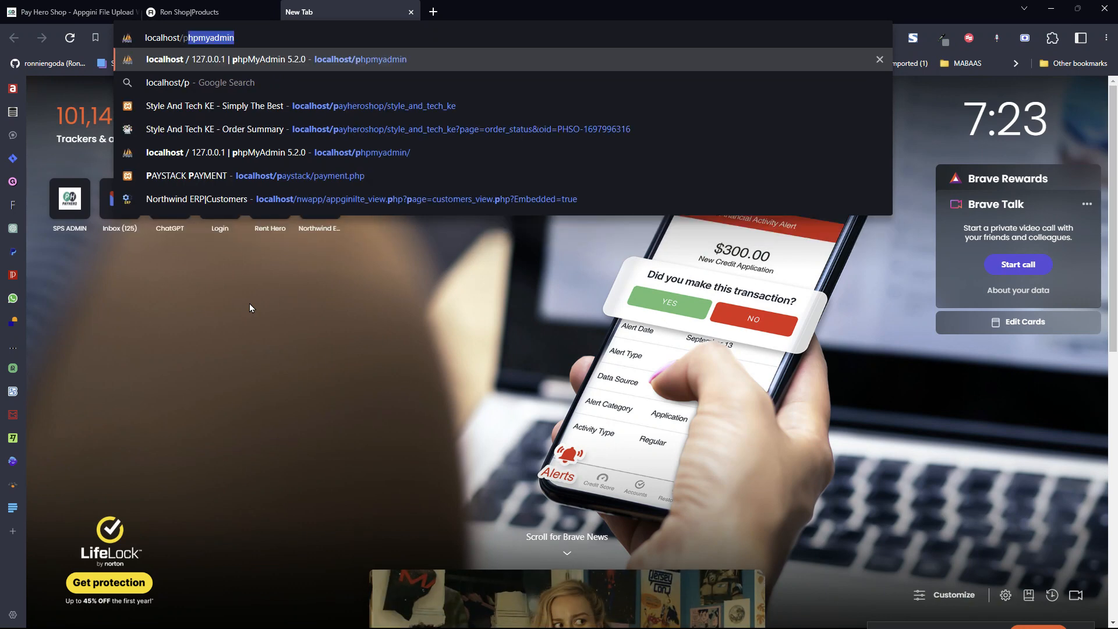
pyautogui.press('Return')
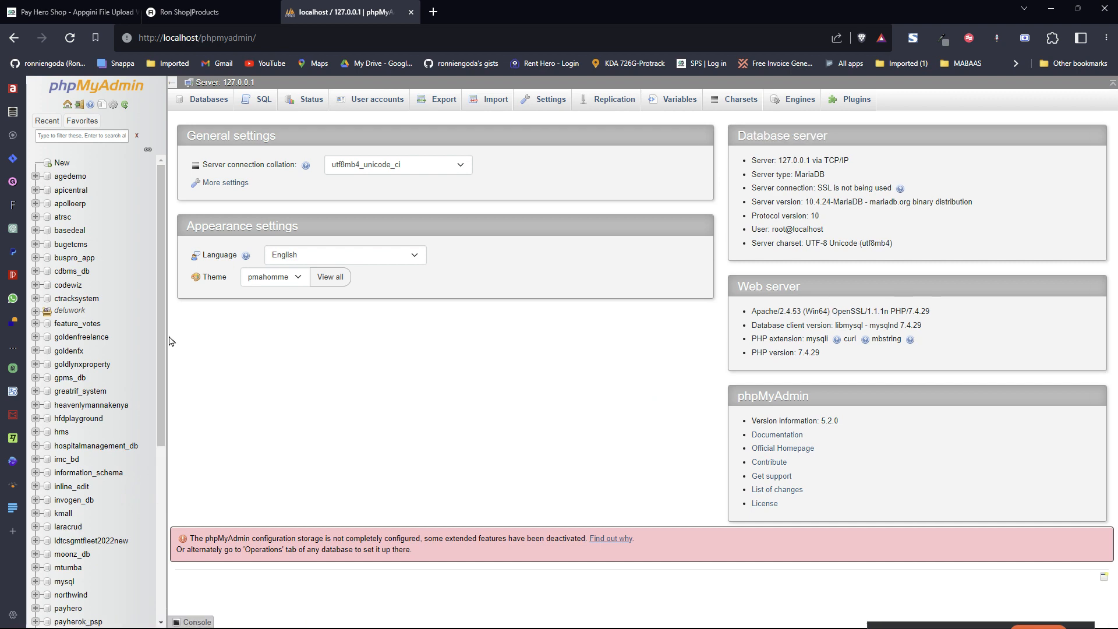
pyautogui.moveTo(164, 330); pyautogui.dragTo(170, 509)
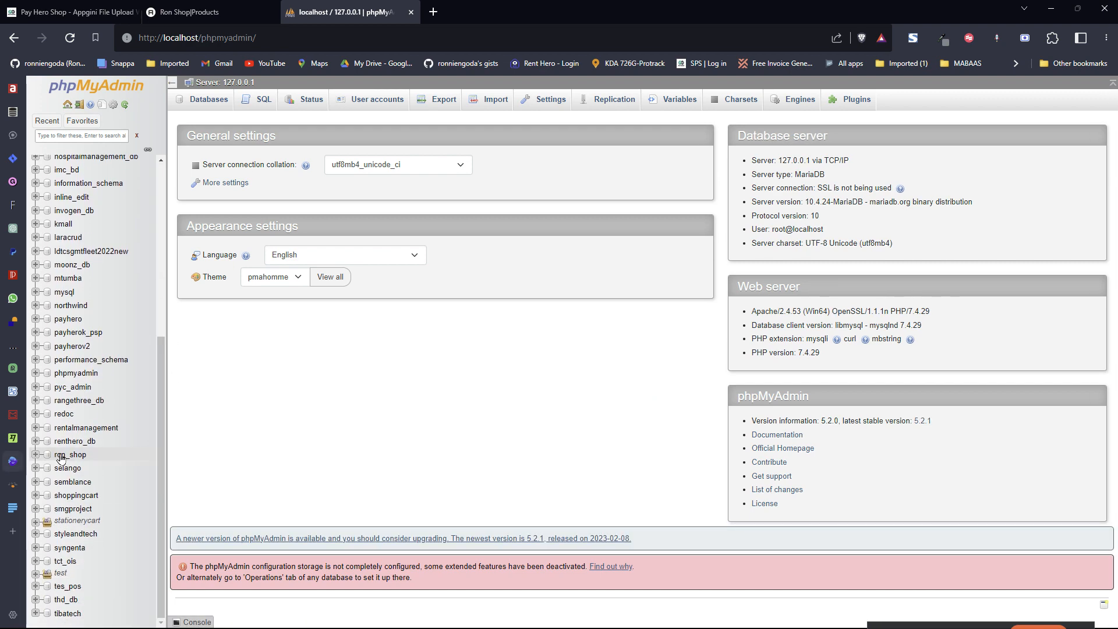
pyautogui.click(70, 454)
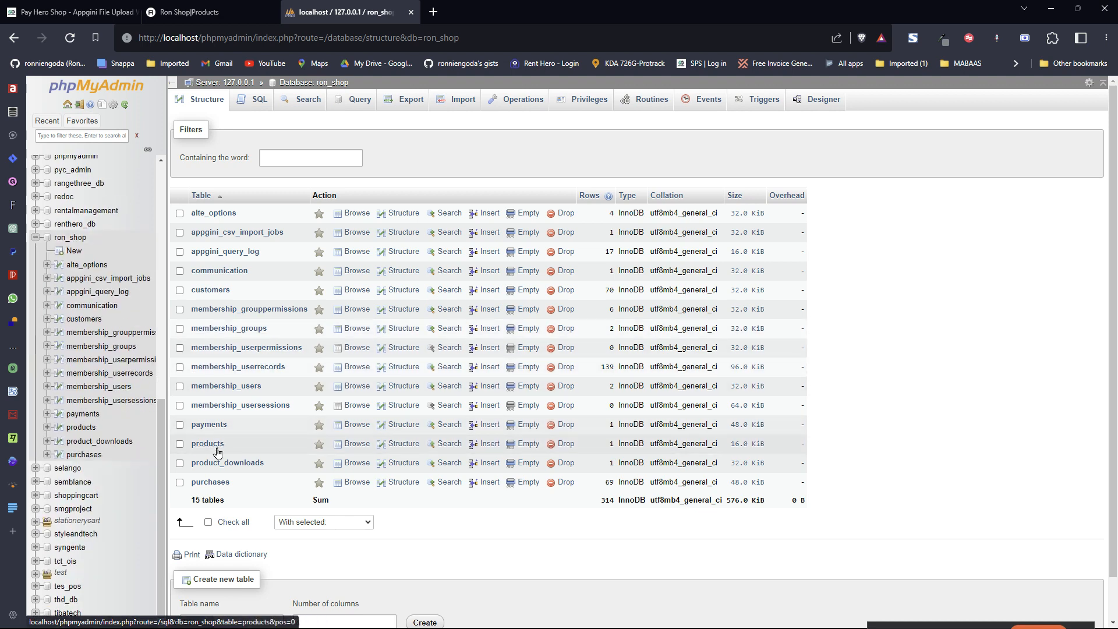
# - Browse the products table and open its product_photos value in an enlarged inline editor to examine the stored image addresses
pyautogui.click(210, 444)
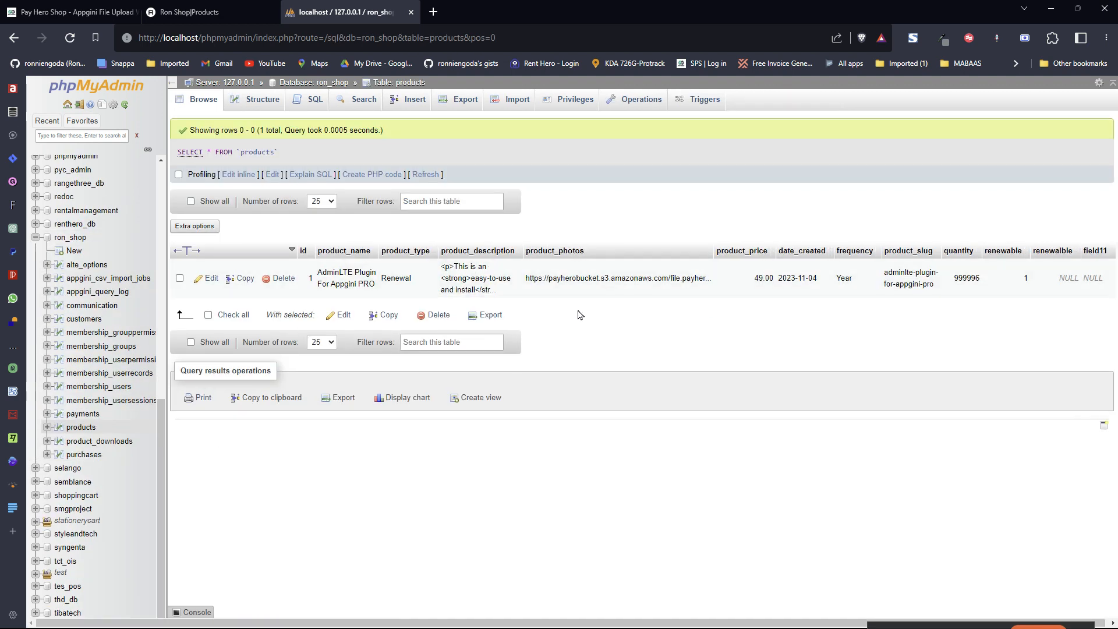
pyautogui.doubleClick(606, 279)
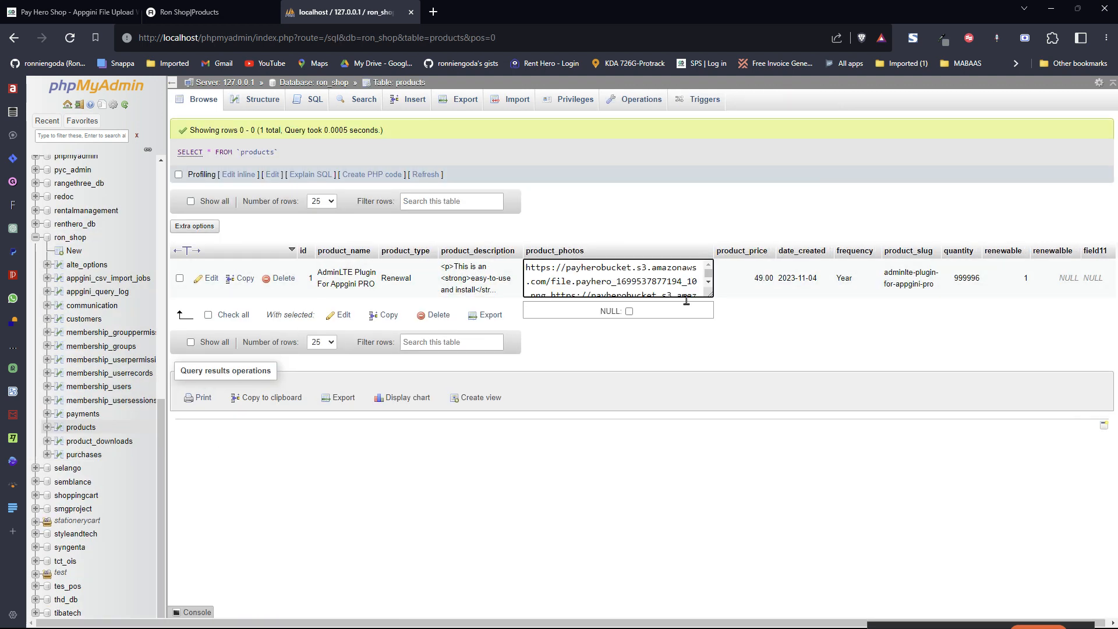
pyautogui.moveTo(712, 319); pyautogui.dragTo(853, 491)
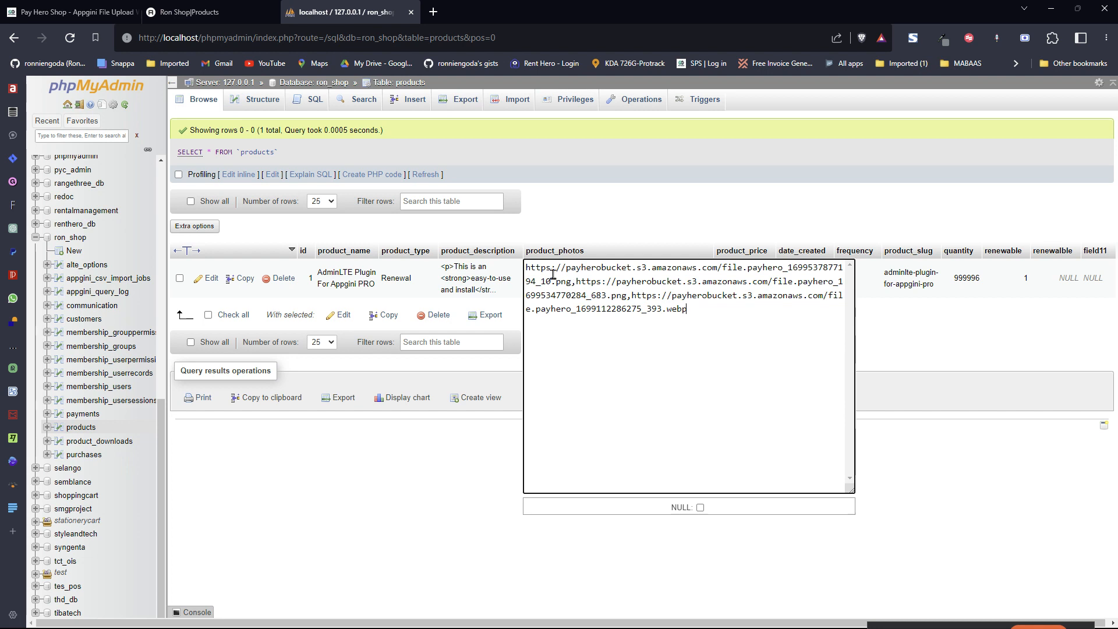
pyautogui.moveTo(528, 266)
pyautogui.mouseDown()
pyautogui.moveTo(698, 313)
pyautogui.moveTo(518, 266)
pyautogui.mouseUp()
pyautogui.click(717, 317)
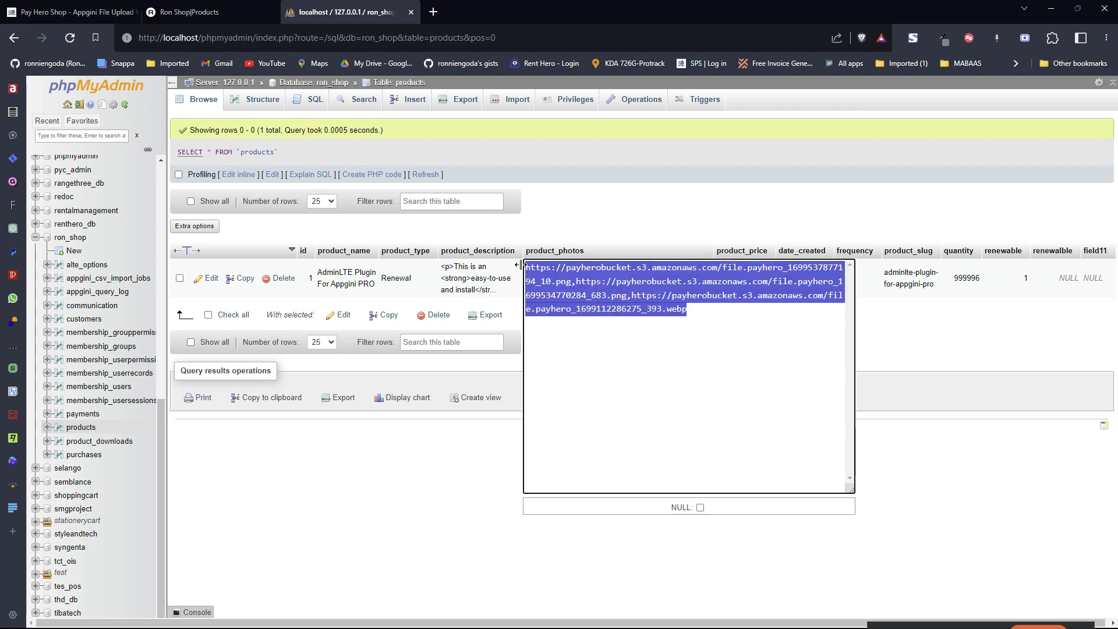
pyautogui.doubleClick(696, 278)
pyautogui.moveTo(710, 299); pyautogui.dragTo(783, 452)
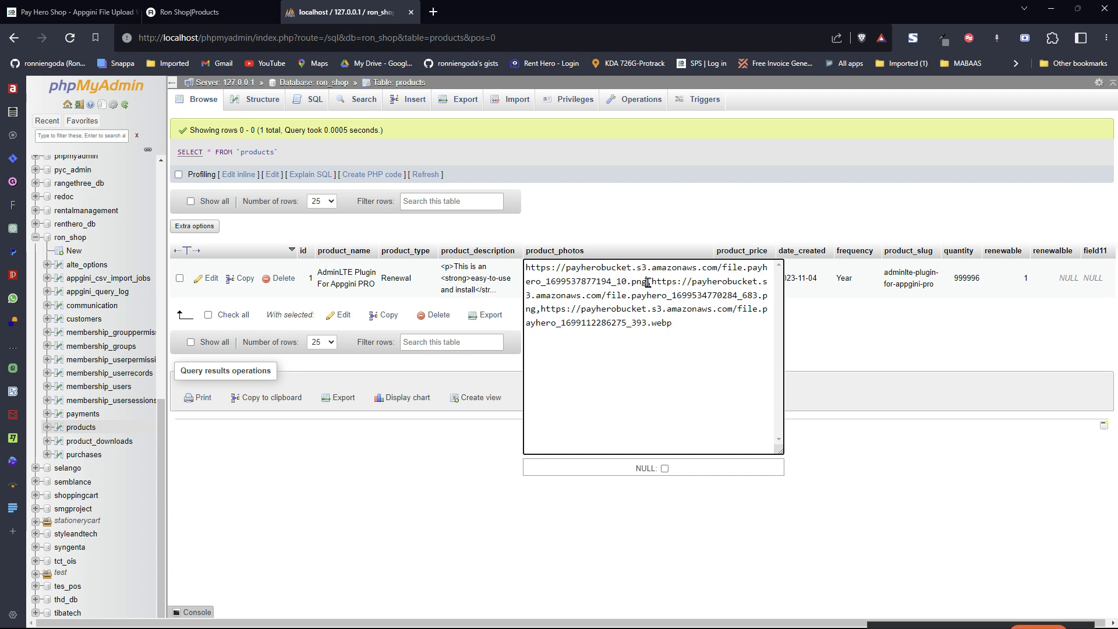
# - Copy the first image address from the product_photos value and load it in a new browser tab
pyautogui.moveTo(647, 283); pyautogui.dragTo(515, 275)
pyautogui.hotkey('ctrl', 'c')
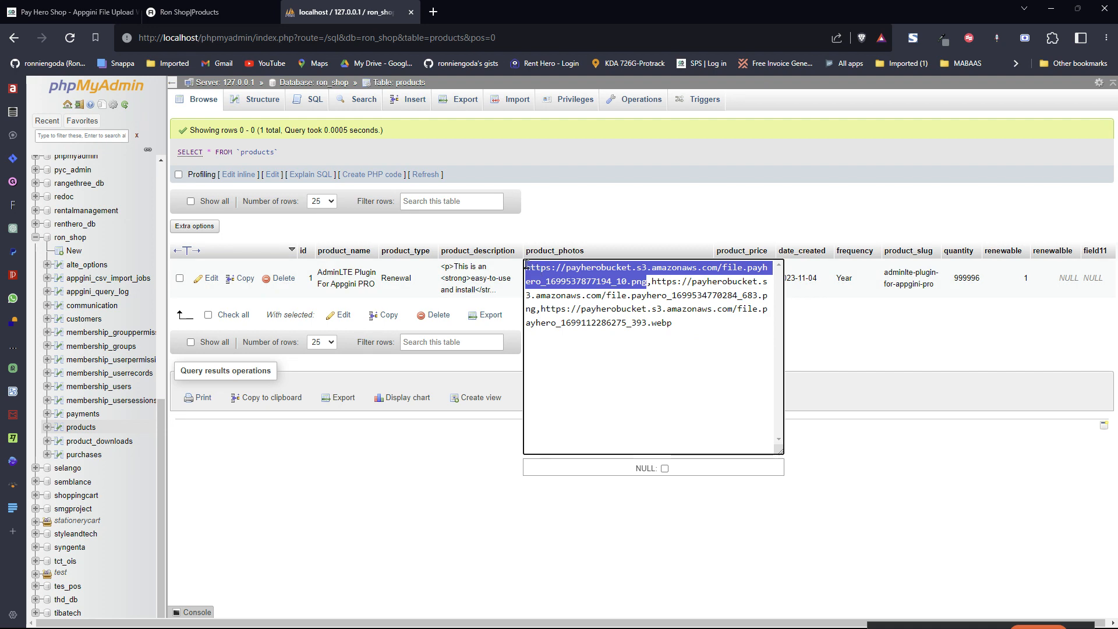
pyautogui.click(441, 11)
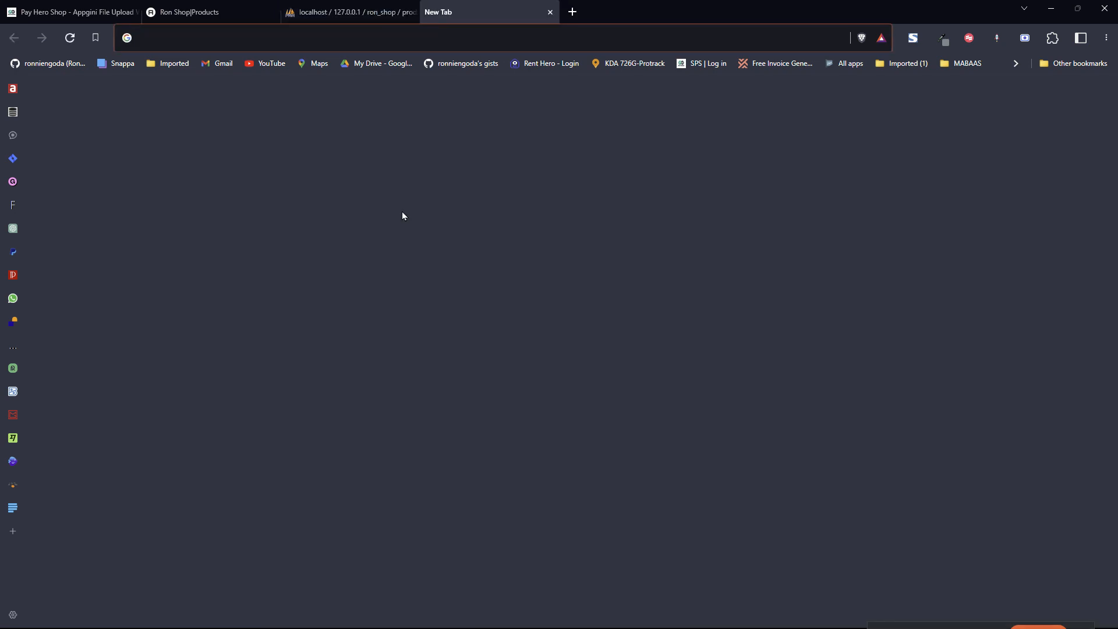
pyautogui.hotkey('ctrl', 'v')
pyautogui.press('Return')
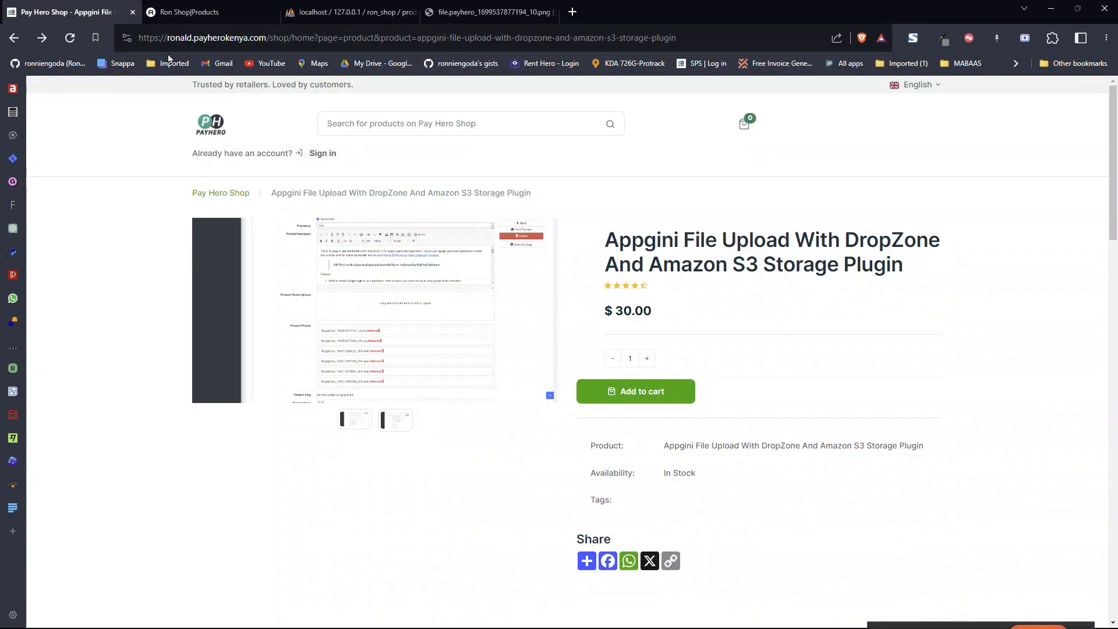
# - Compare the Pay Hero Shop product page with the image loaded from the S3 address, viewing that image at full size
pyautogui.click(76, 12)
pyautogui.scroll(-5, 699, 291)
pyautogui.scroll(2, 582, 233)
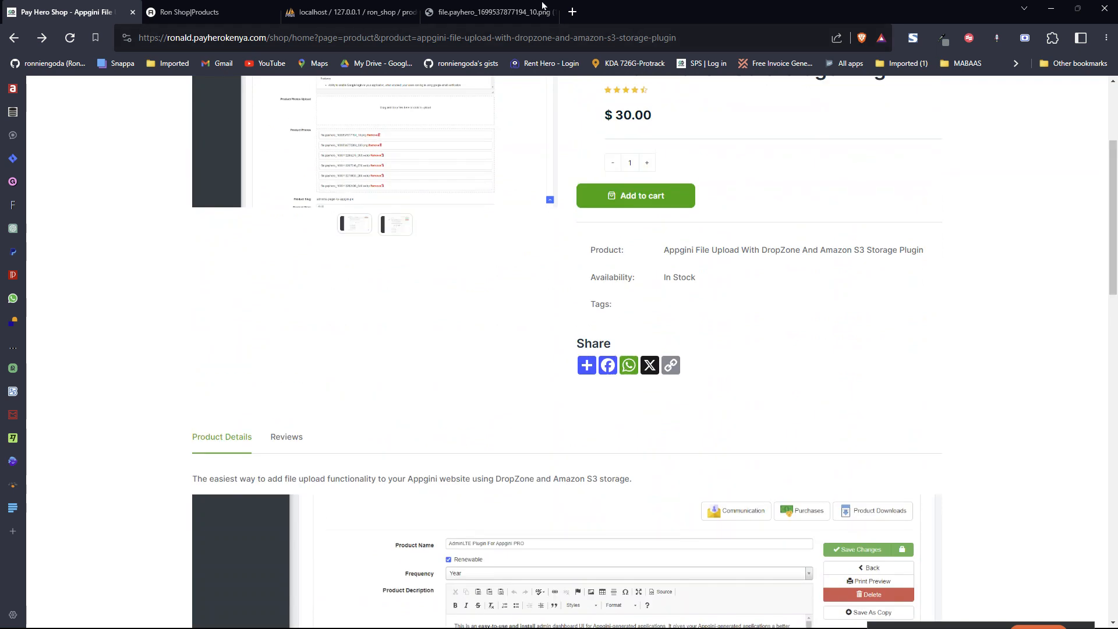
pyautogui.click(492, 11)
pyautogui.click(497, 39)
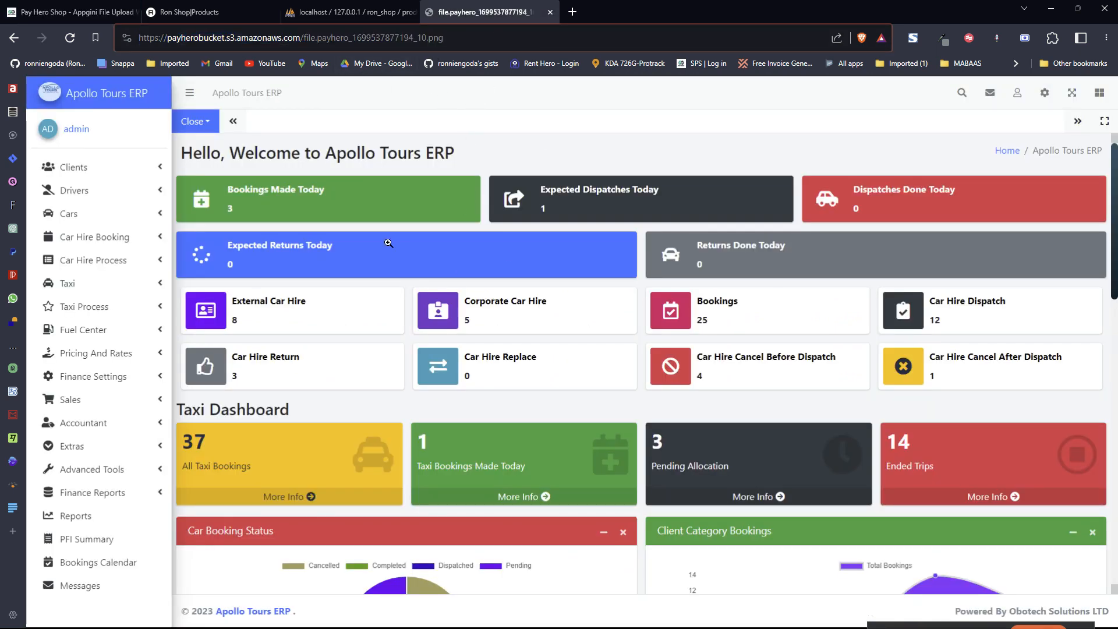
pyautogui.click(546, 123)
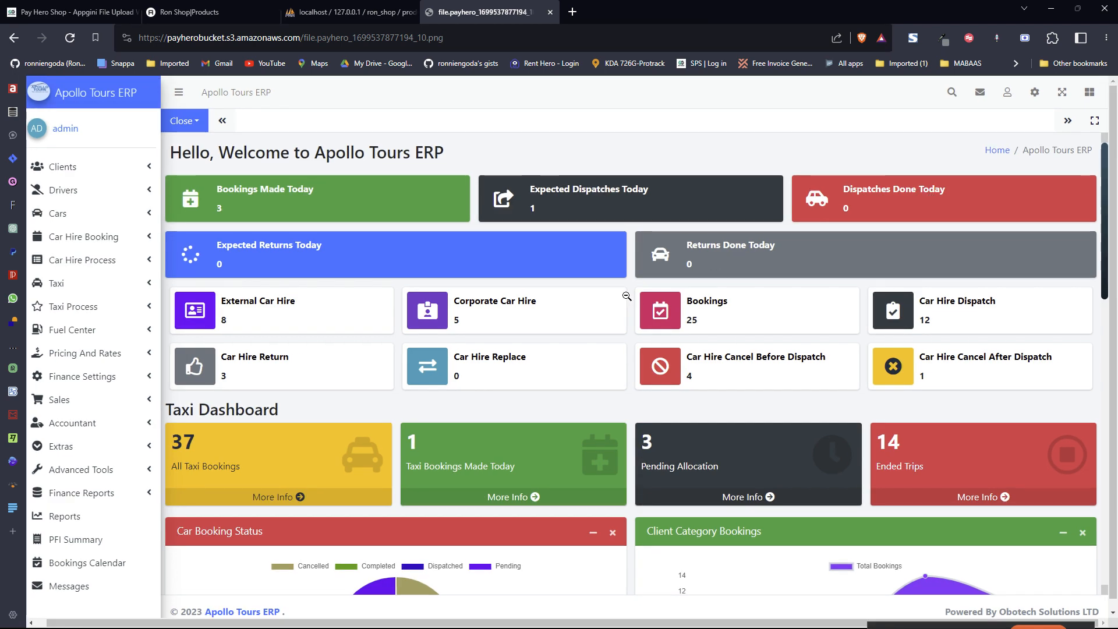
# - Close the image tab and exit the product_photos cell editor without changing its value
pyautogui.click(550, 12)
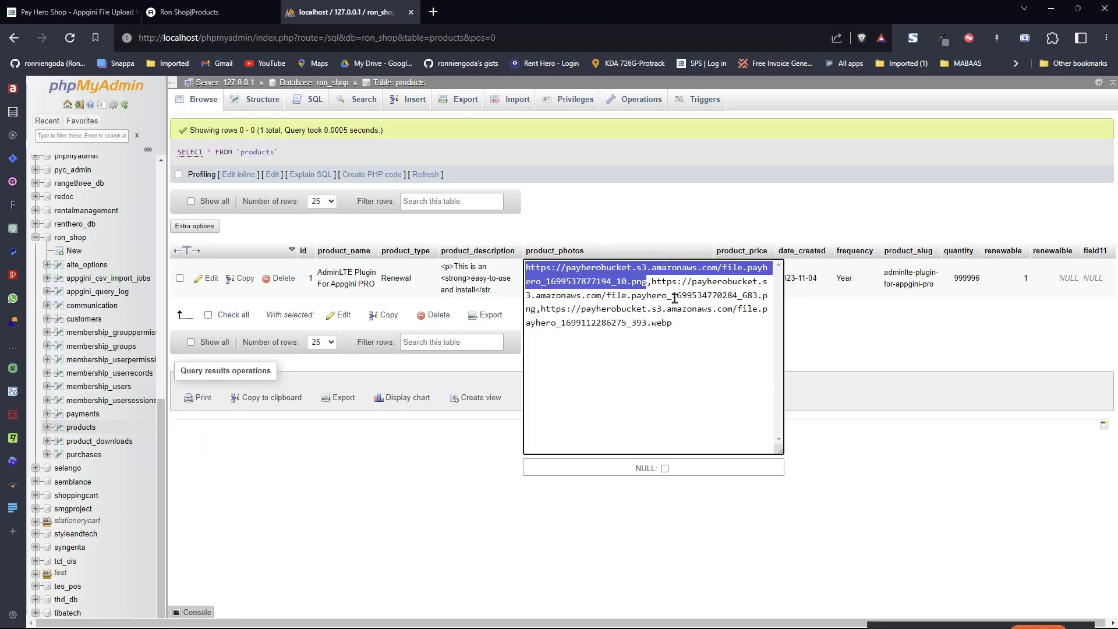
pyautogui.click(696, 325)
pyautogui.click(912, 468)
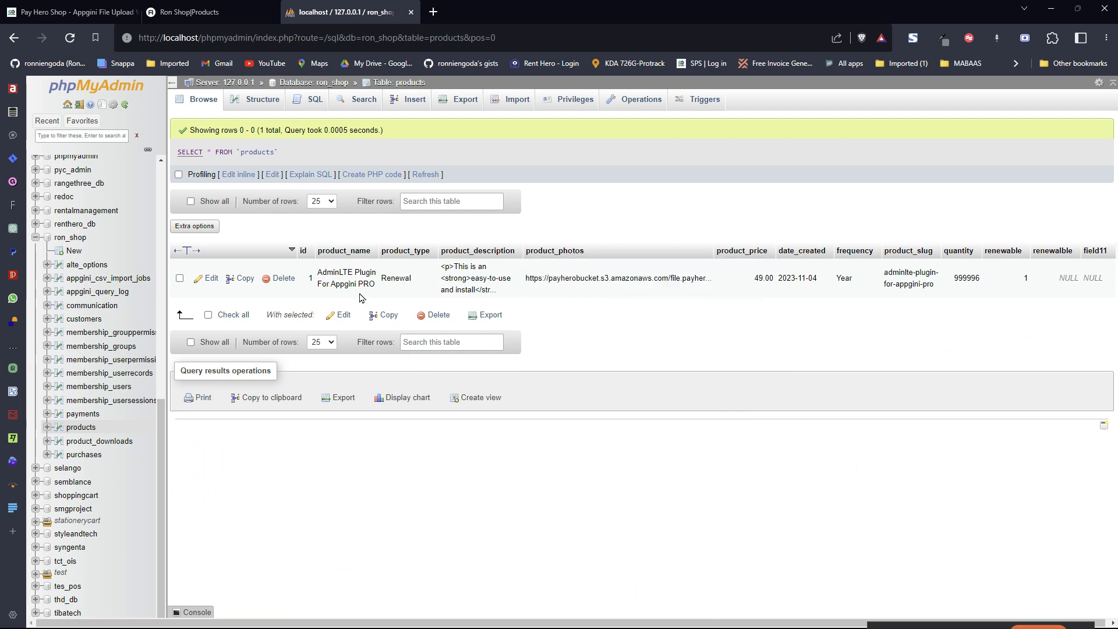
# - Compare the Product Photos Upload and Product Photos fields of the Ron Shop record with the Pay Hero Shop product page
pyautogui.click(189, 13)
pyautogui.moveTo(1116, 381); pyautogui.dragTo(1087, 293)
pyautogui.hotkey('ctrl', 'shift', 'Tab')
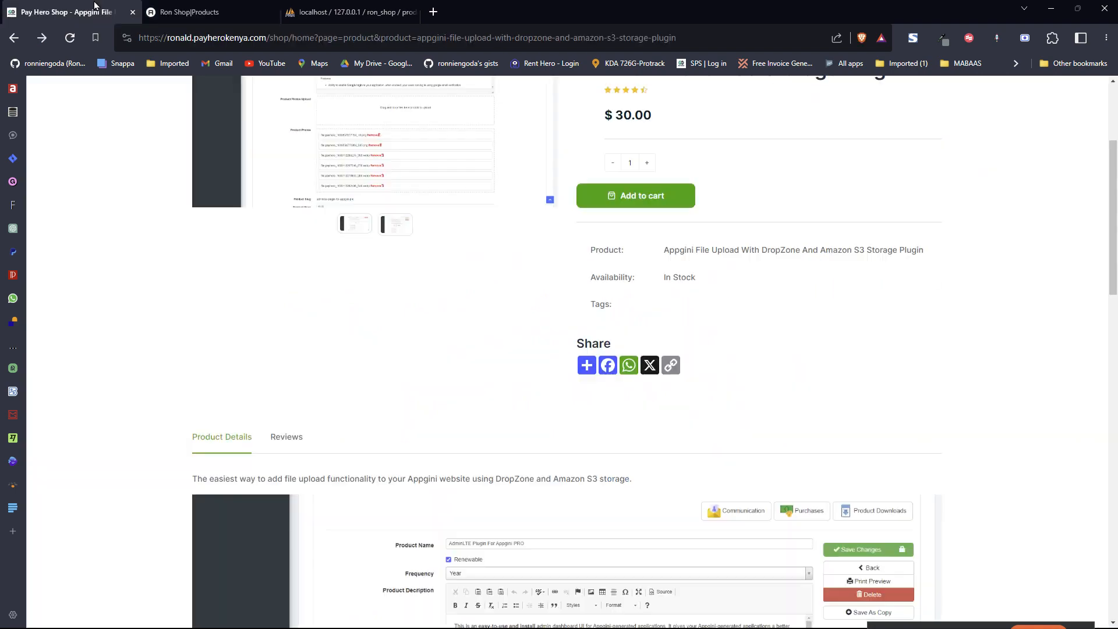
pyautogui.scroll(-10, 1116, 466)
pyautogui.moveTo(1116, 466); pyautogui.dragTo(1115, 275)
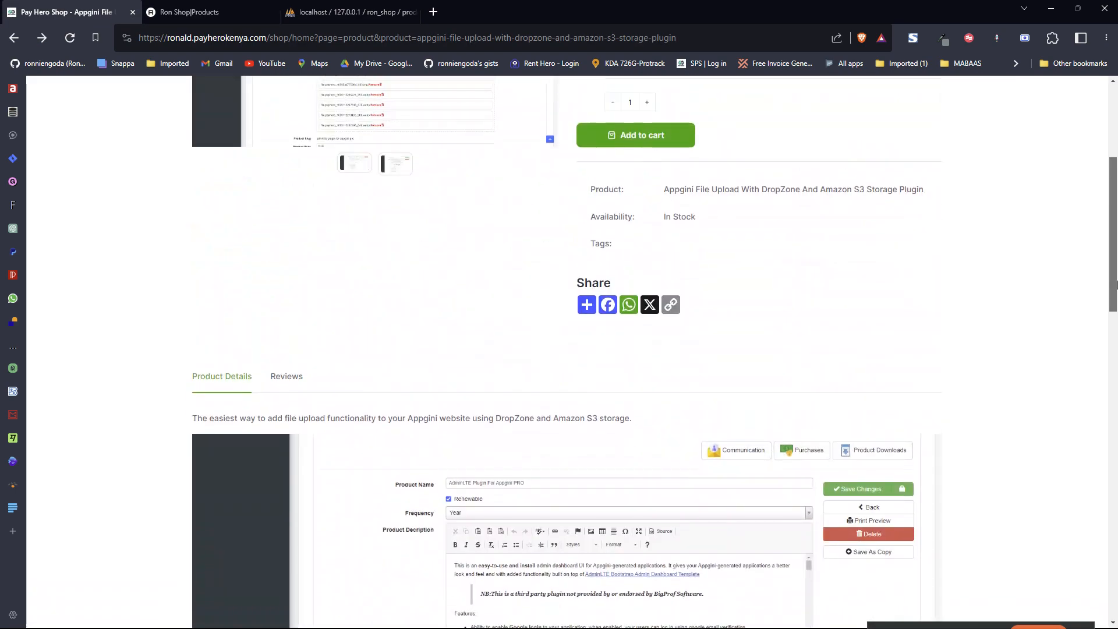
pyautogui.click(189, 12)
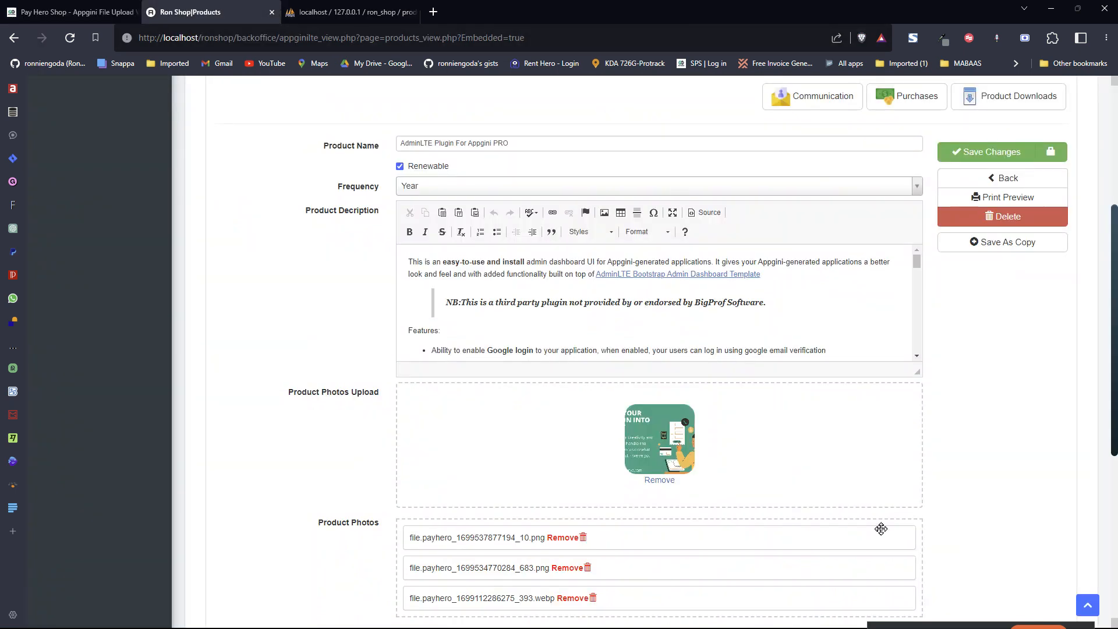
pyautogui.moveTo(1117, 311); pyautogui.dragTo(1117, 376)
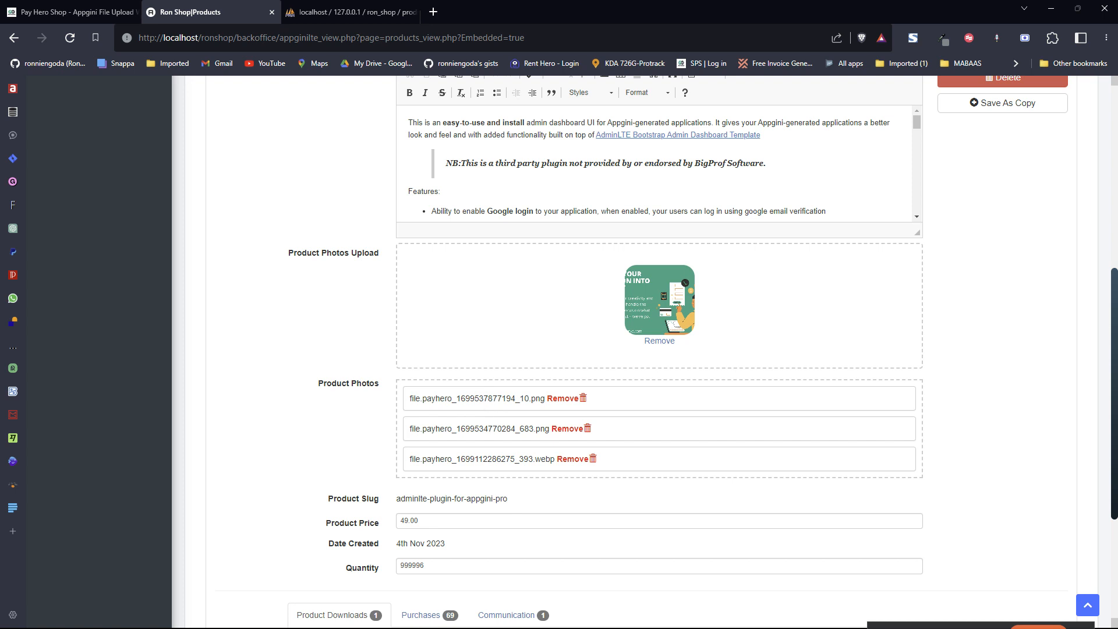
pyautogui.moveTo(1108, 378)
pyautogui.mouseDown()
pyautogui.moveTo(1108, 457)
pyautogui.moveTo(1108, 366)
pyautogui.mouseUp()
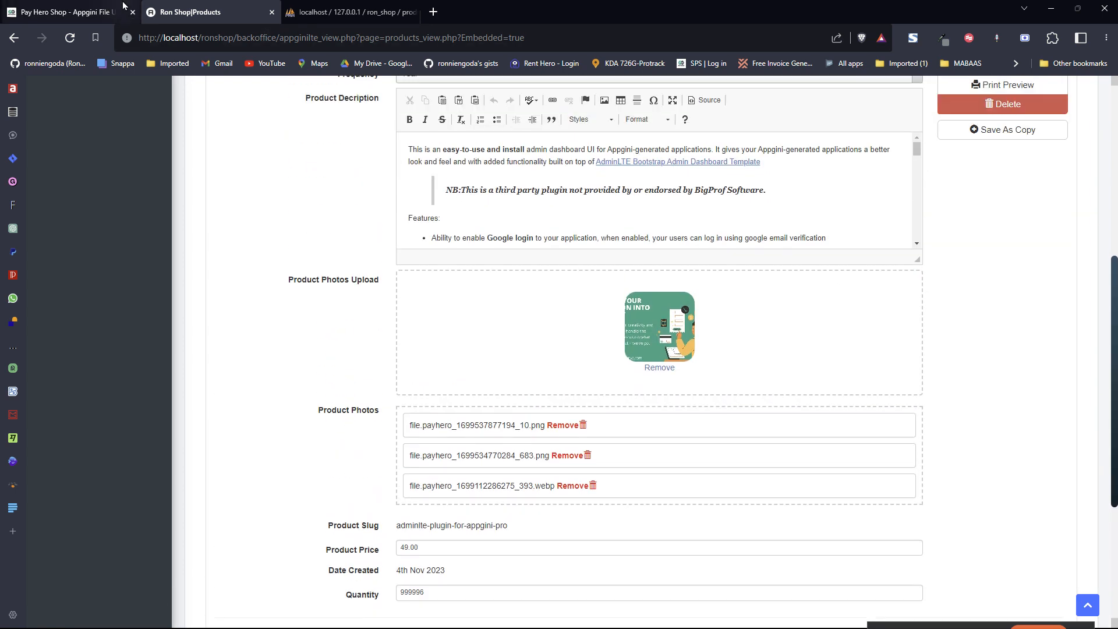
pyautogui.click(109, 10)
pyautogui.click(235, 5)
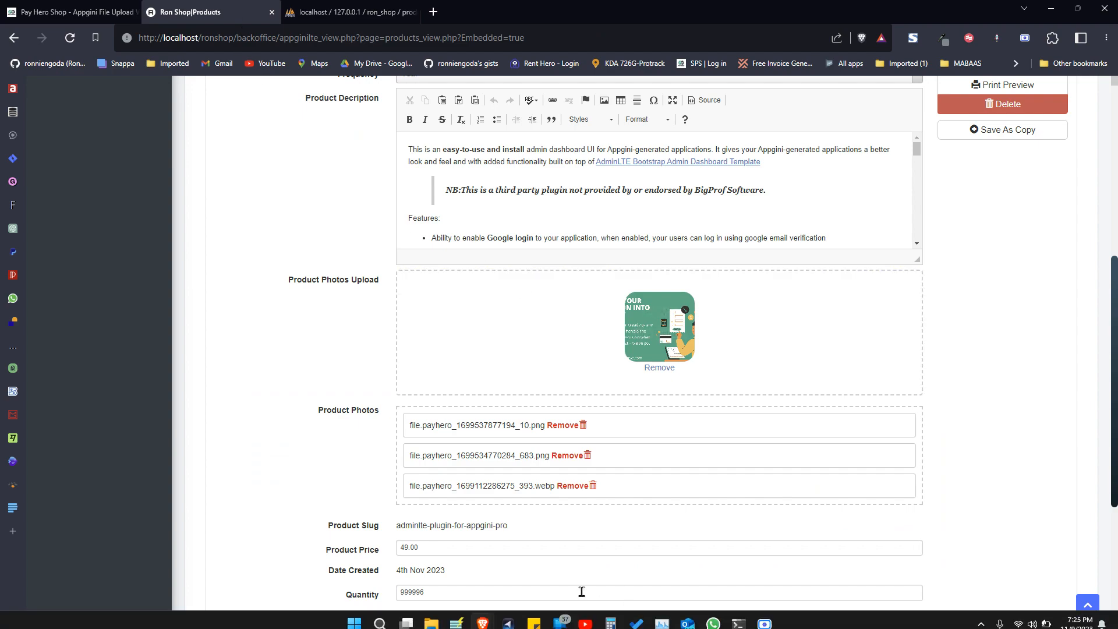
# - Switch to the code editor and review the DropzoneManager call in tablename-dv.js, highlighting its products table and product_photos field arguments
pyautogui.click(508, 622)
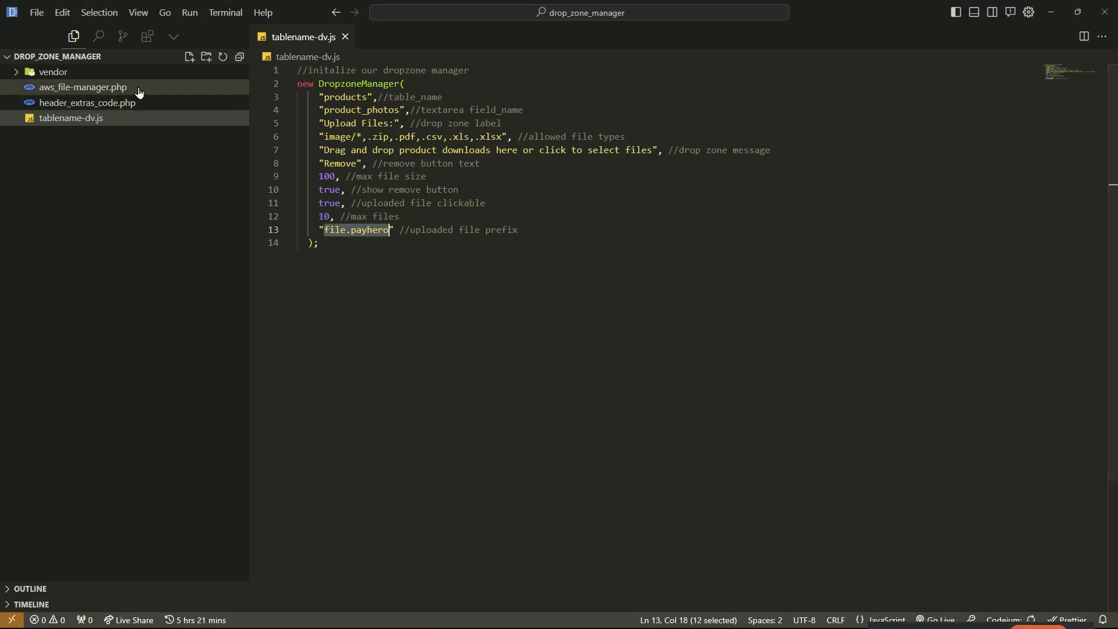
pyautogui.moveTo(326, 243); pyautogui.dragTo(298, 70)
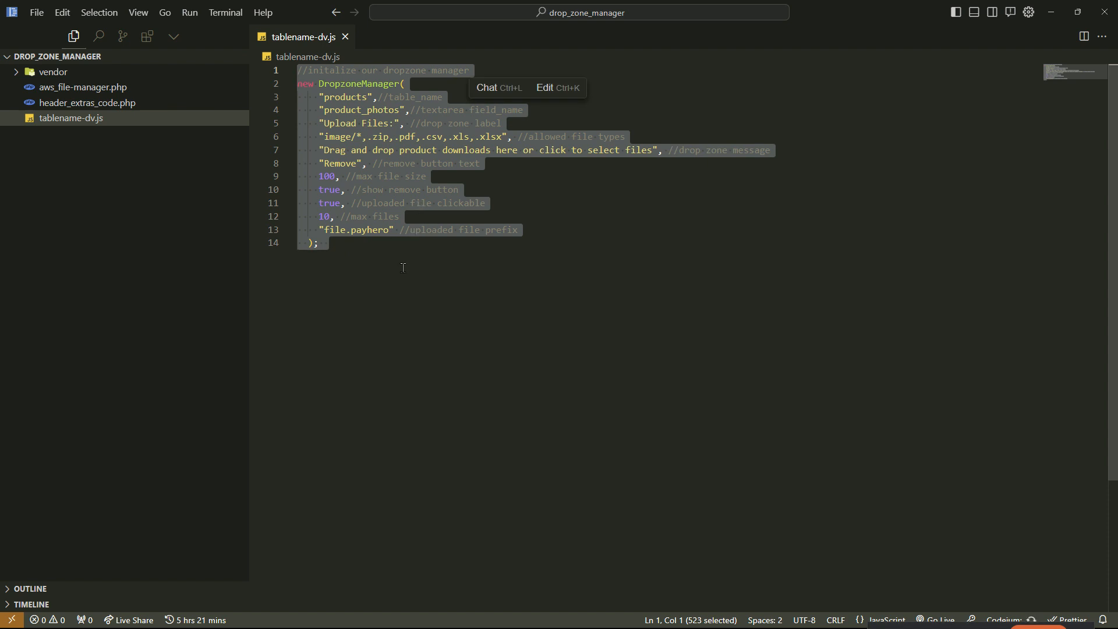
pyautogui.click(417, 245)
pyautogui.doubleClick(360, 98)
pyautogui.doubleClick(375, 111)
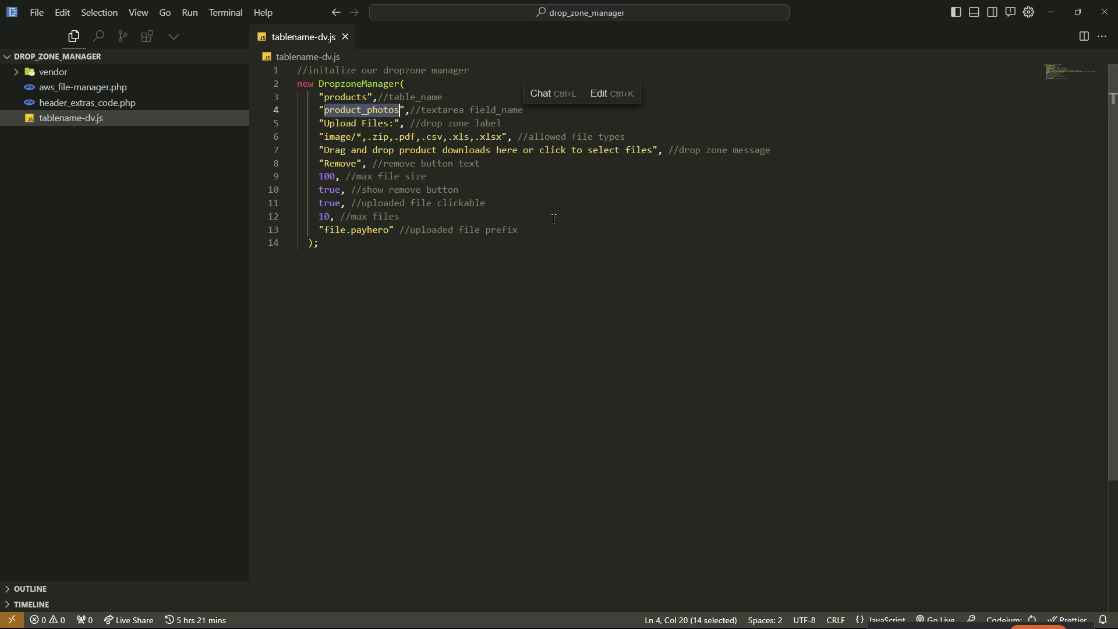
# - Switch back to the Ron Shop product record in the Brave browser
pyautogui.moveTo(482, 615)
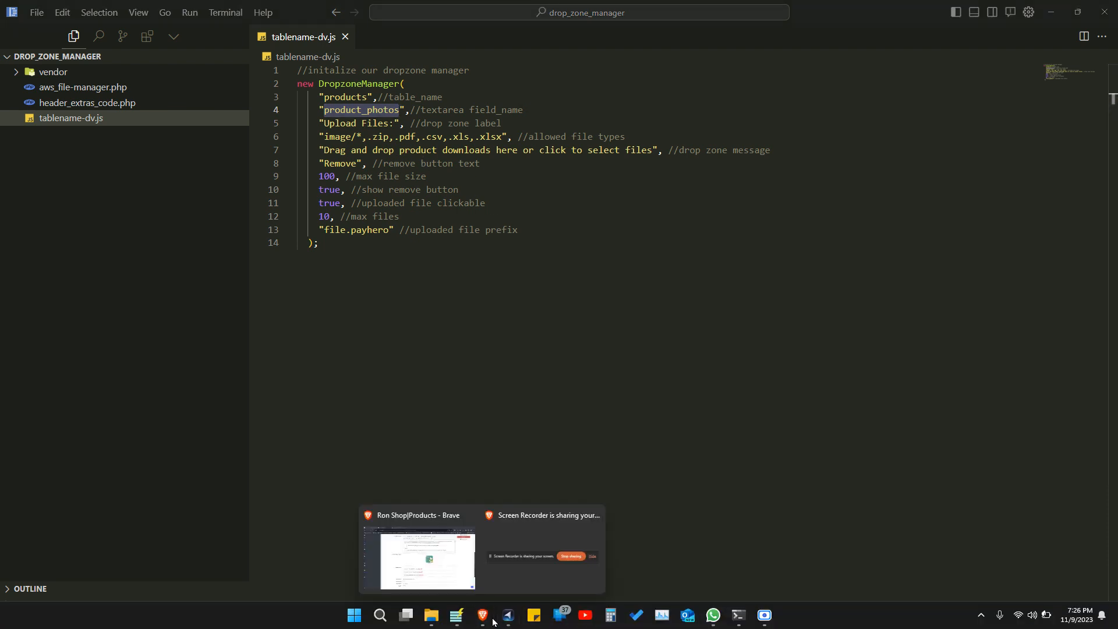
pyautogui.click(454, 561)
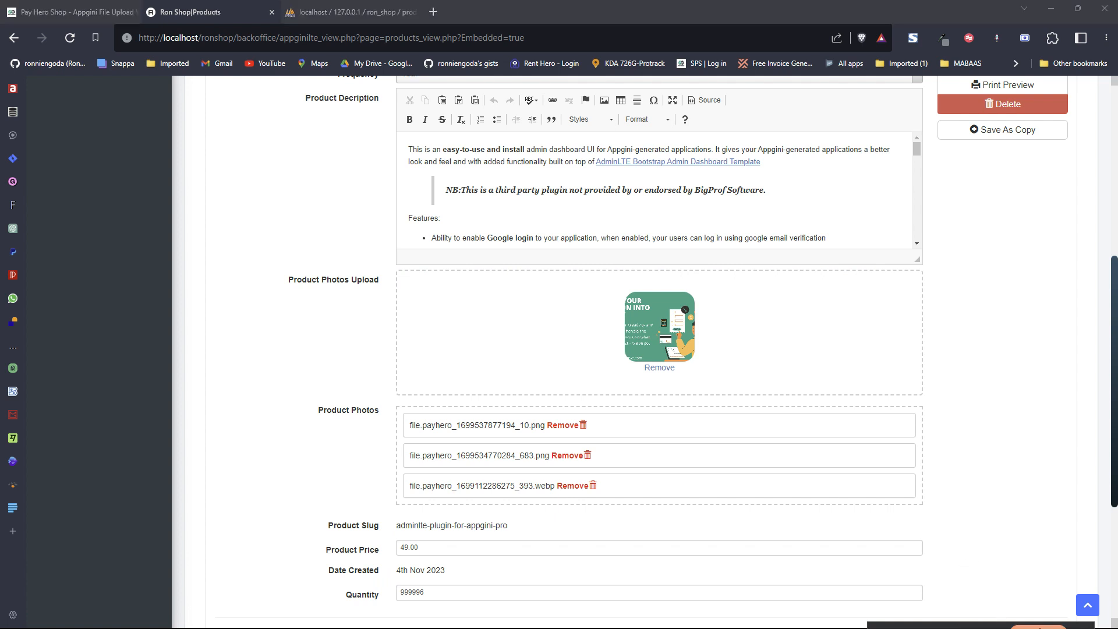
pyautogui.moveTo(977, 627); pyautogui.dragTo(974, 523)
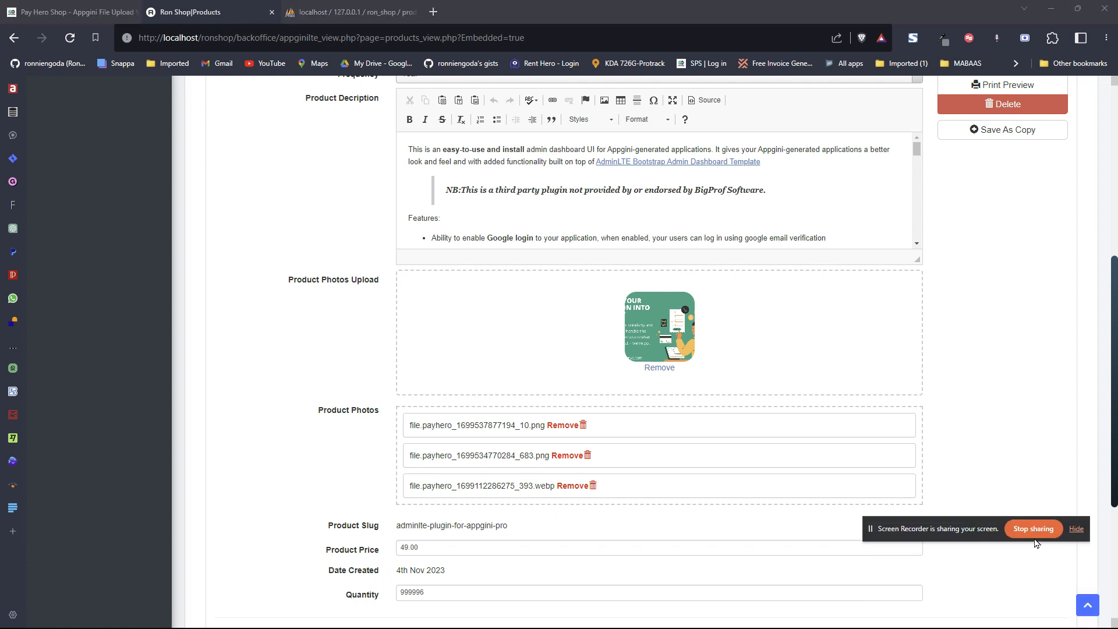